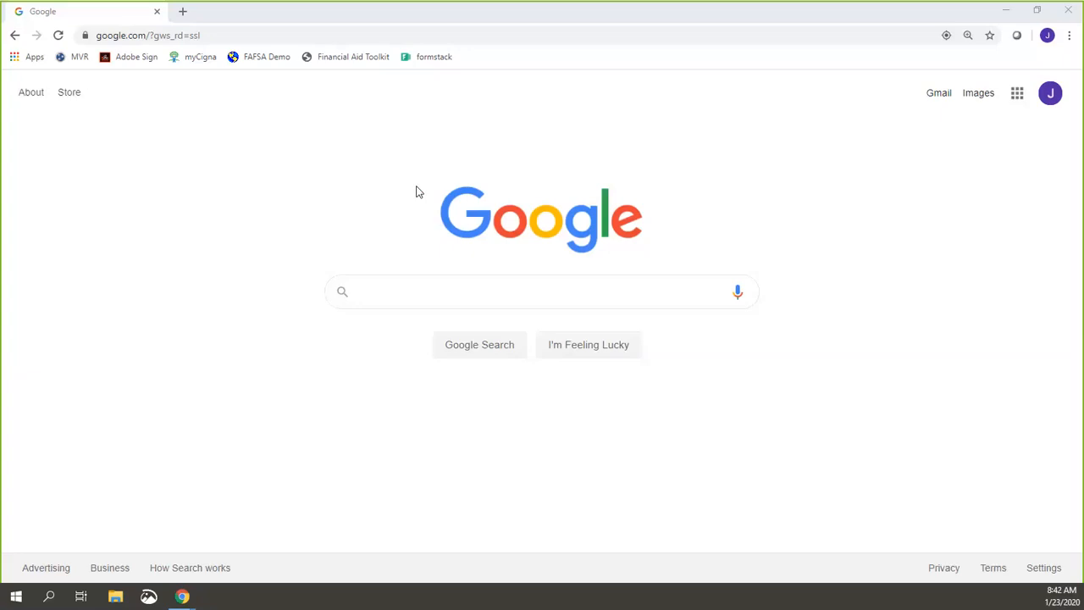
left_click(199, 35)
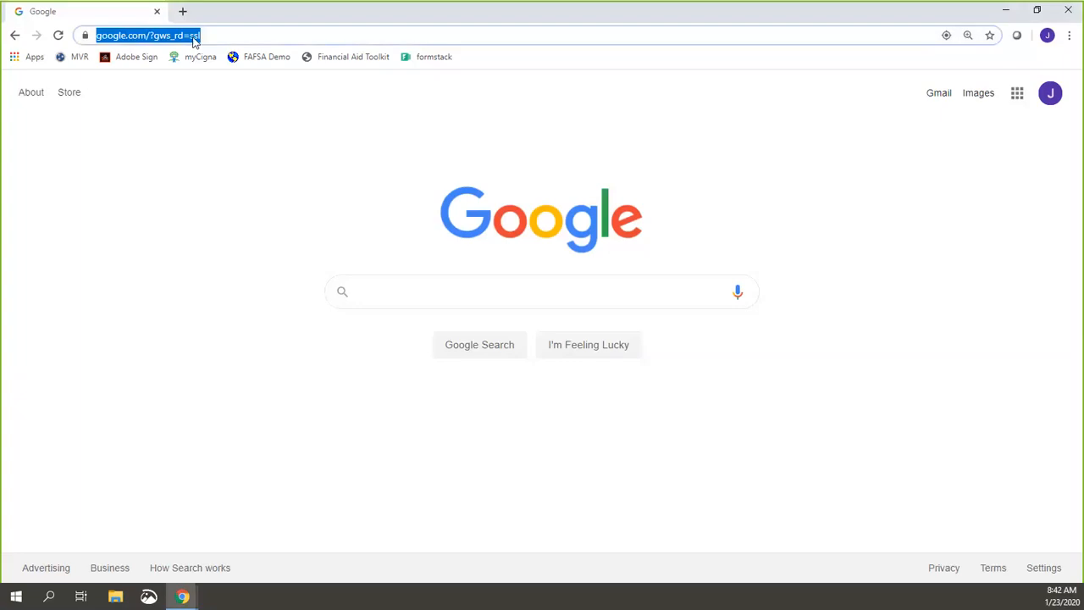
type("www.fafsa.go")
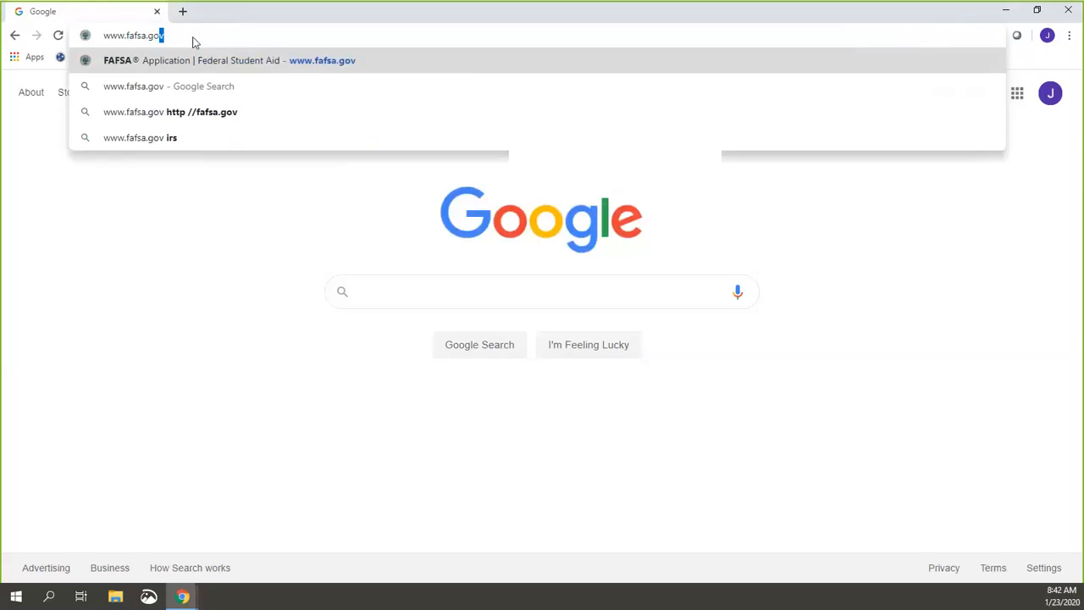
key("Return")
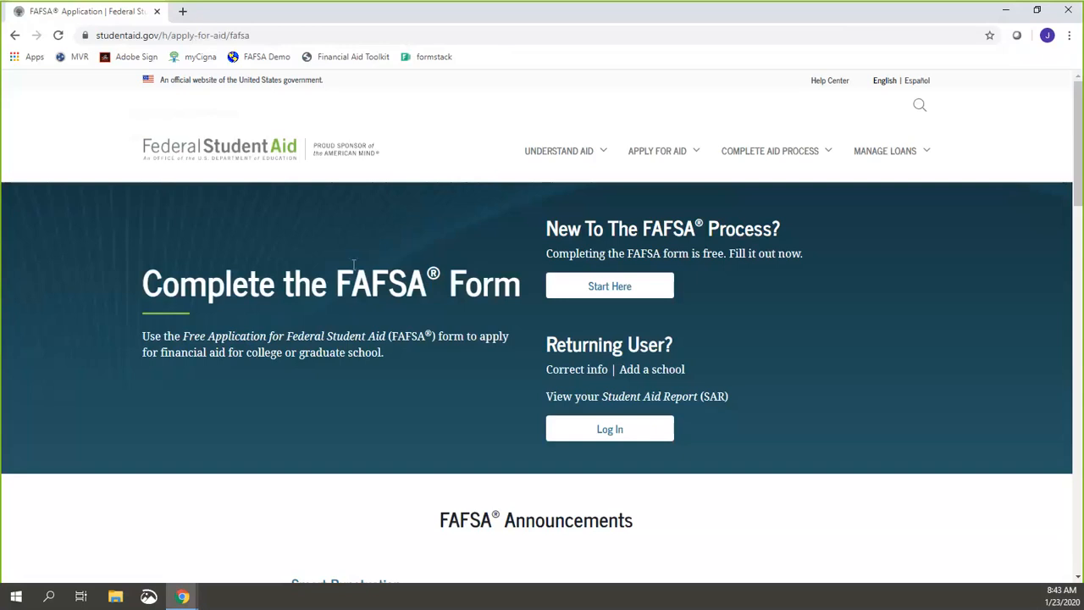
Step: Open the FAFSA login page as a returning user
left_click(603, 432)
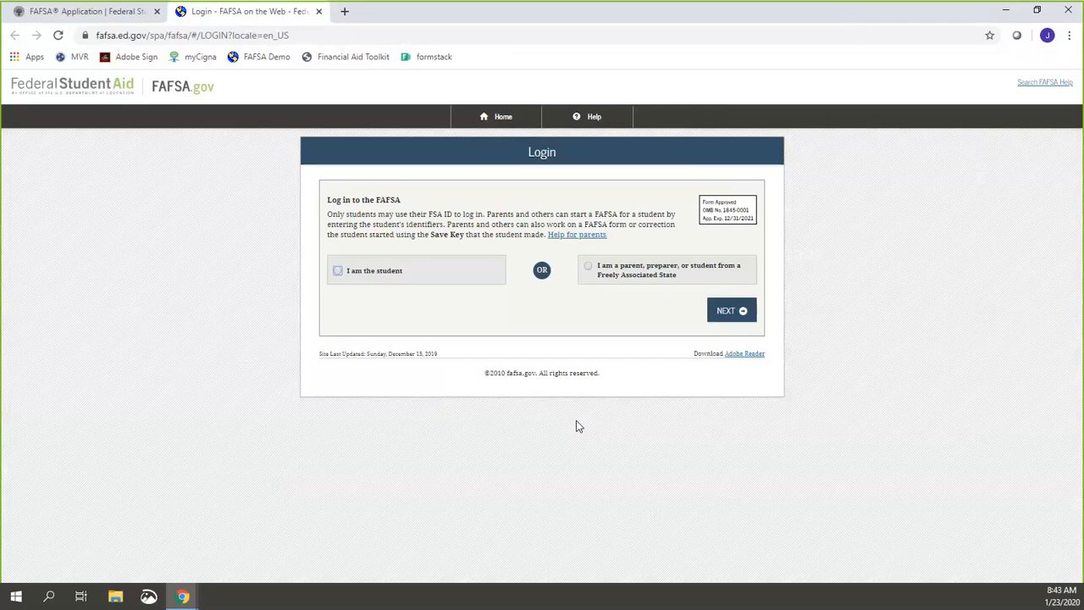
Step: Choose 'I am the student' login, then start creating a new FSA ID
left_click(471, 269)
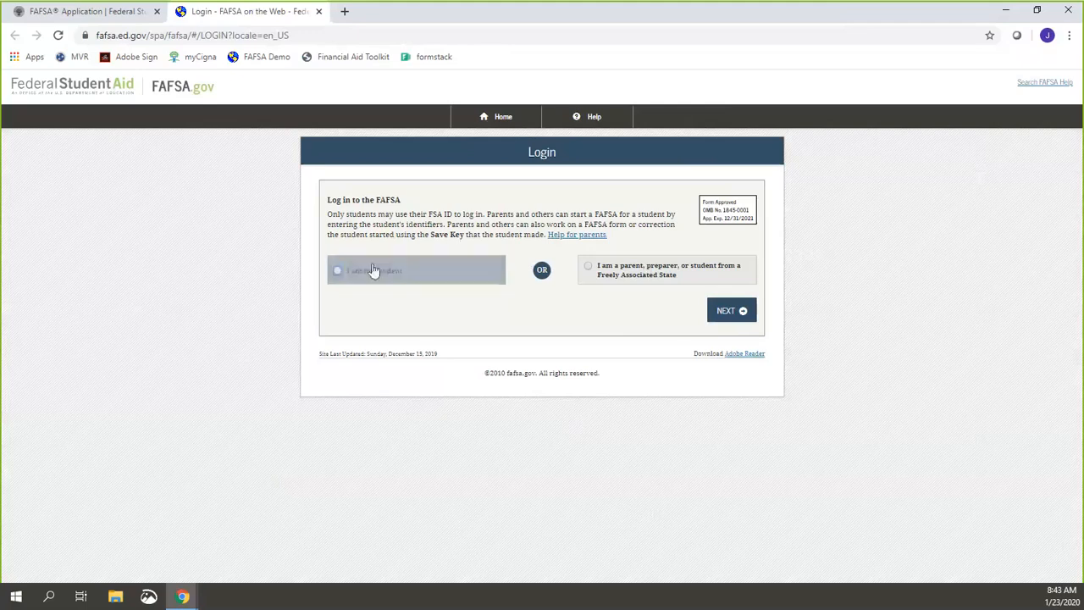
left_click(350, 276)
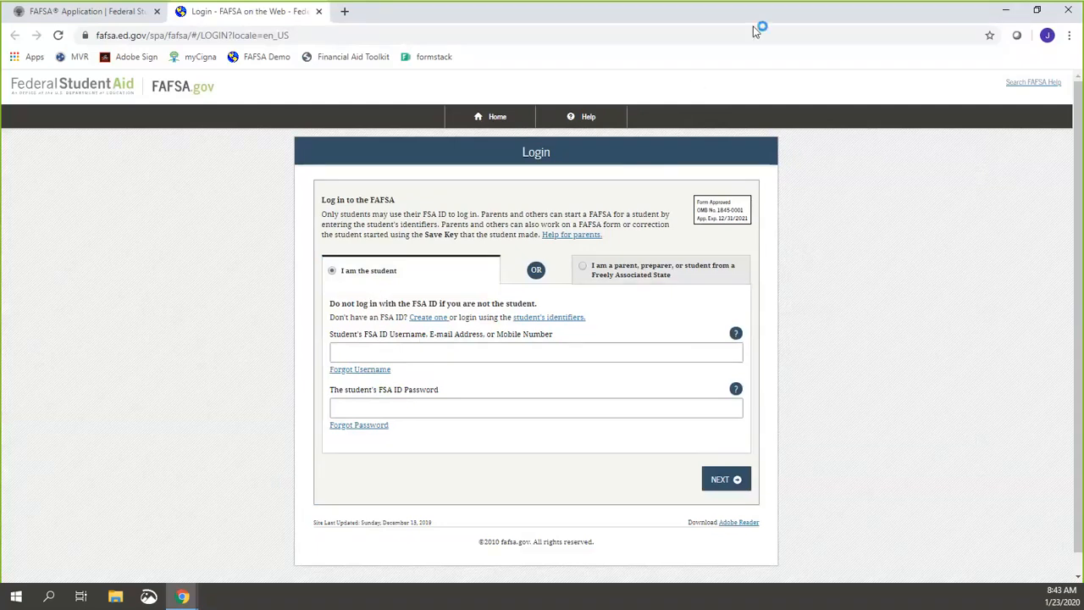
mouse_move(399, 302)
left_mouse_down()
mouse_move(452, 307)
mouse_move(406, 305)
mouse_move(421, 293)
left_mouse_up()
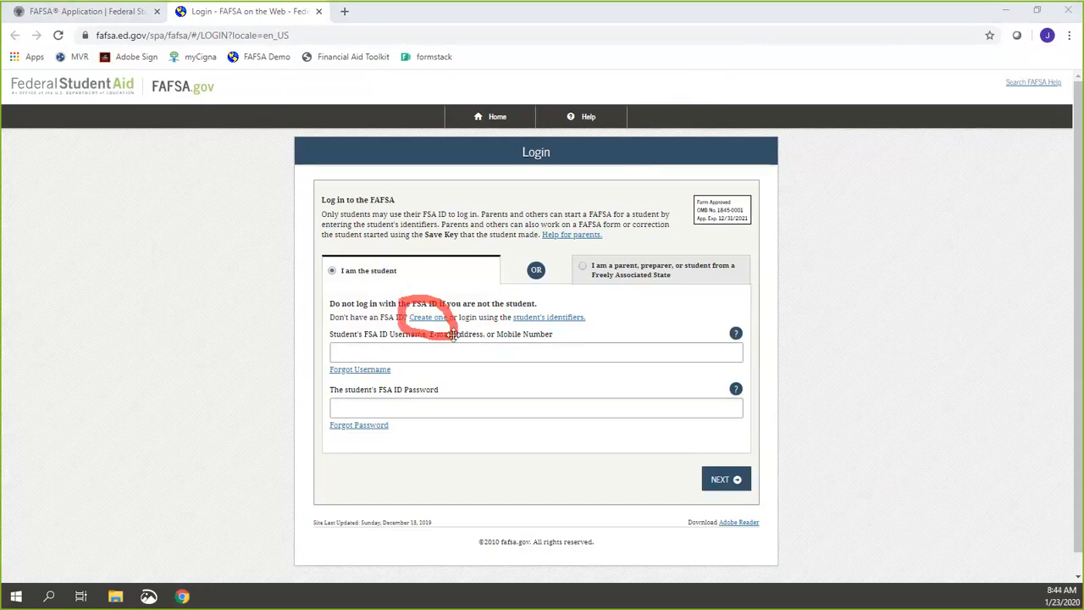
left_click(743, 19)
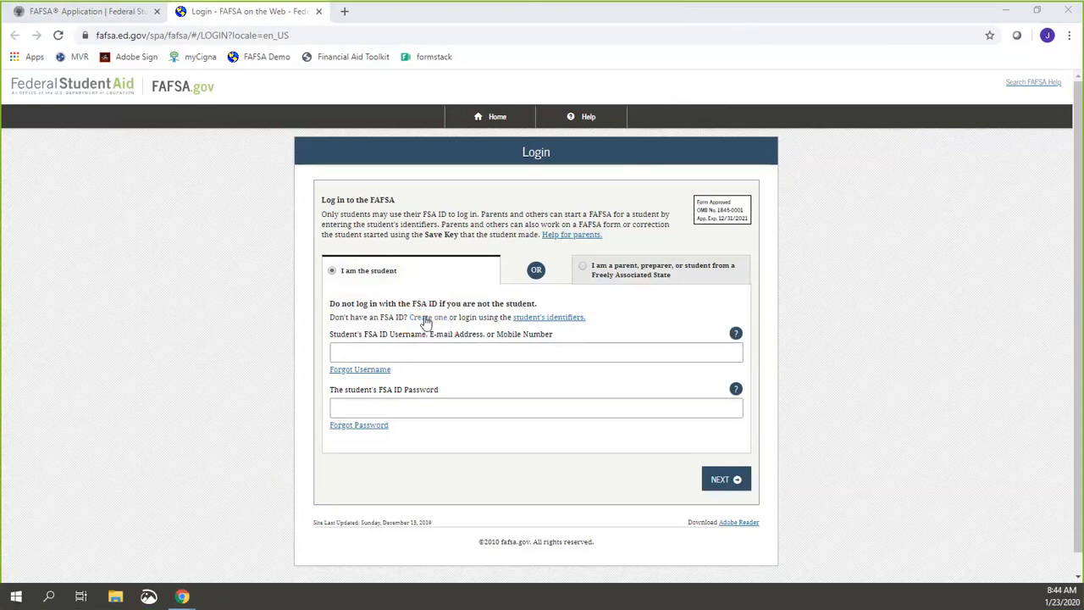
left_click(426, 320)
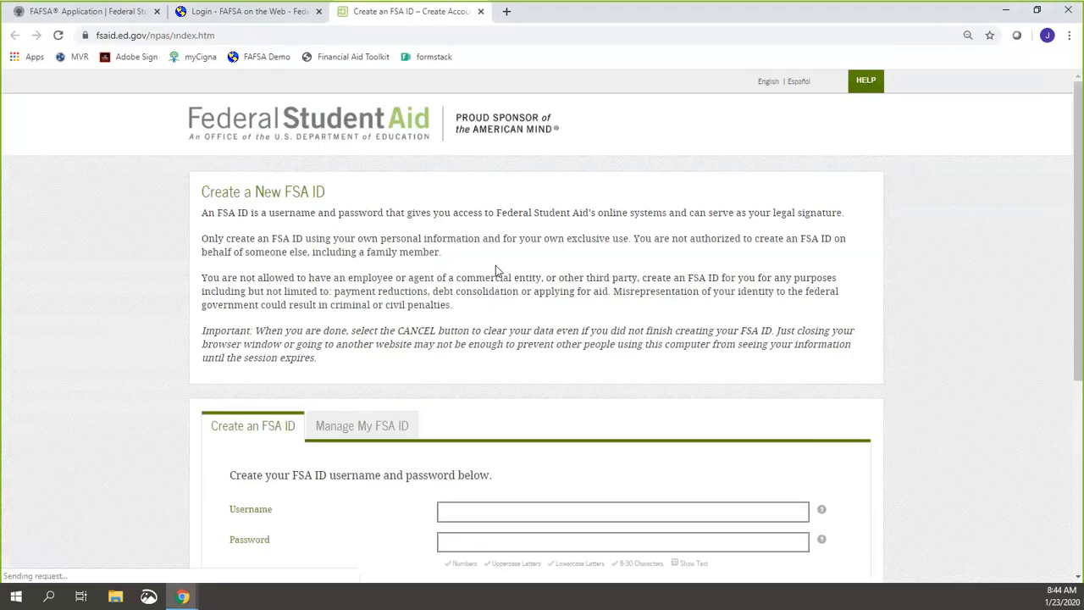
scroll(495, 265, "down", 2)
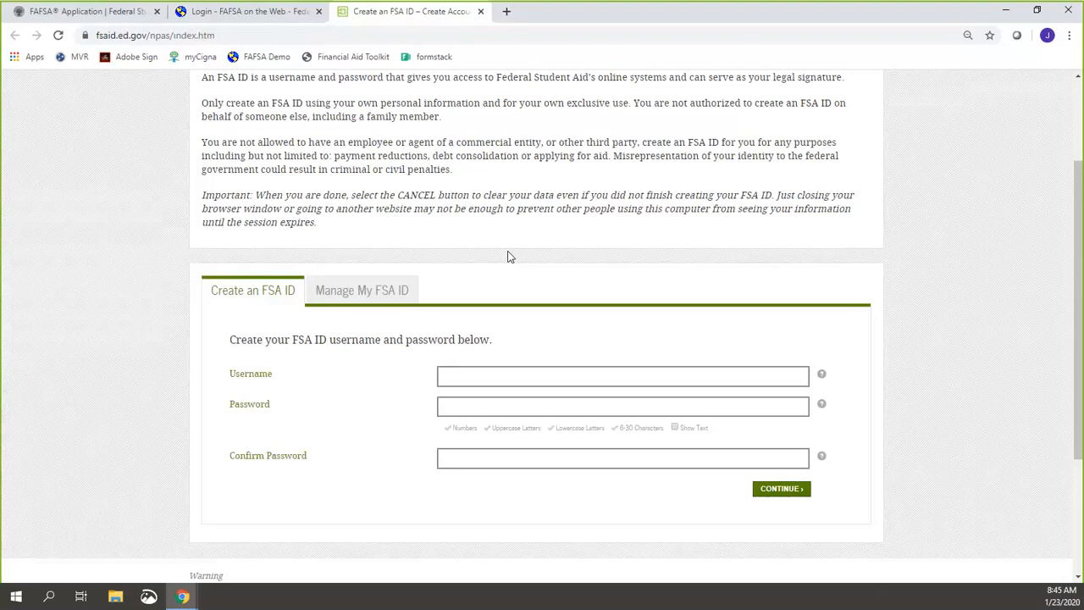
Step: Enter and erase a test username, then turn on Show Text for the password
left_click(484, 373)
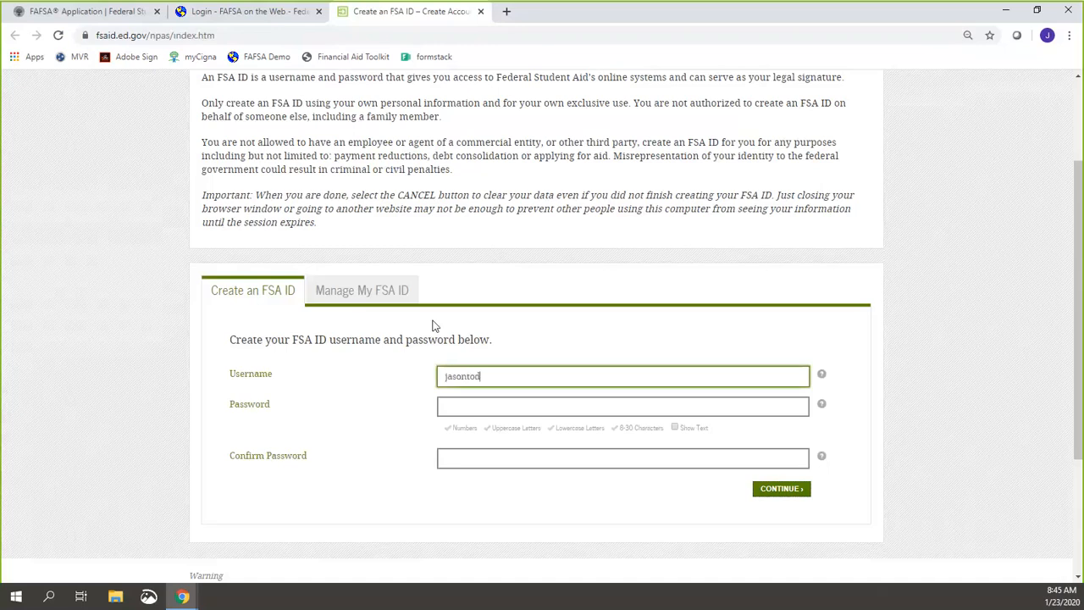
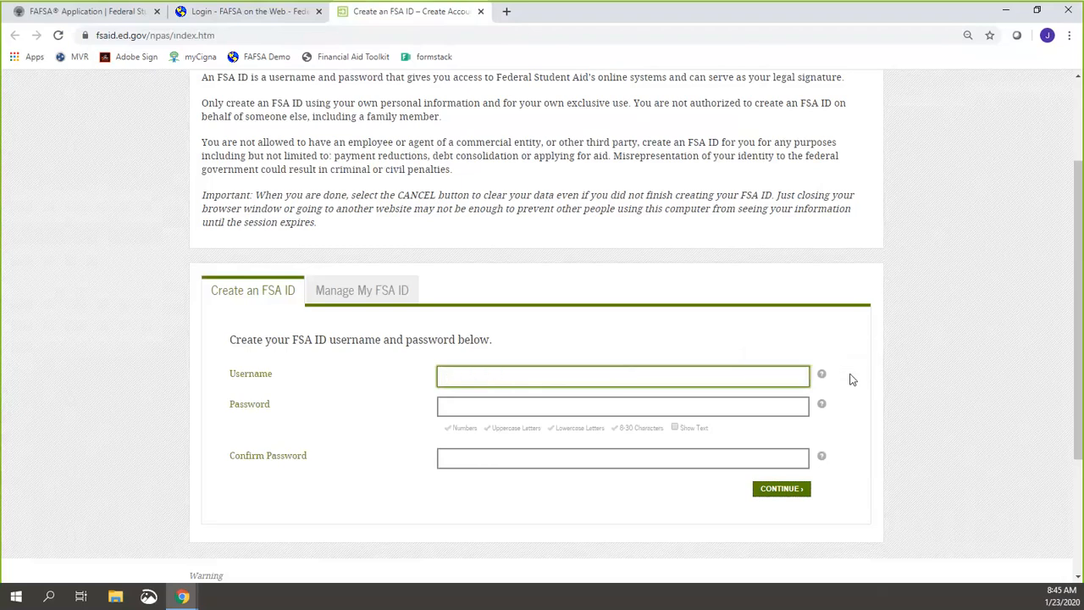
left_click(675, 427)
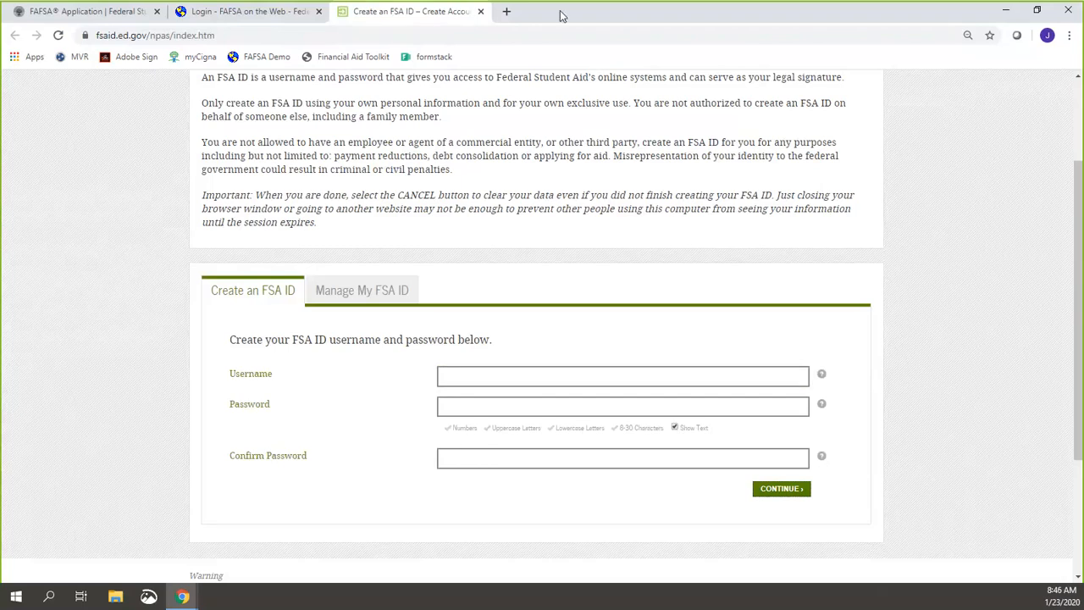
mouse_move(426, 416)
left_mouse_down()
mouse_move(692, 388)
mouse_move(520, 428)
mouse_move(382, 420)
left_mouse_up()
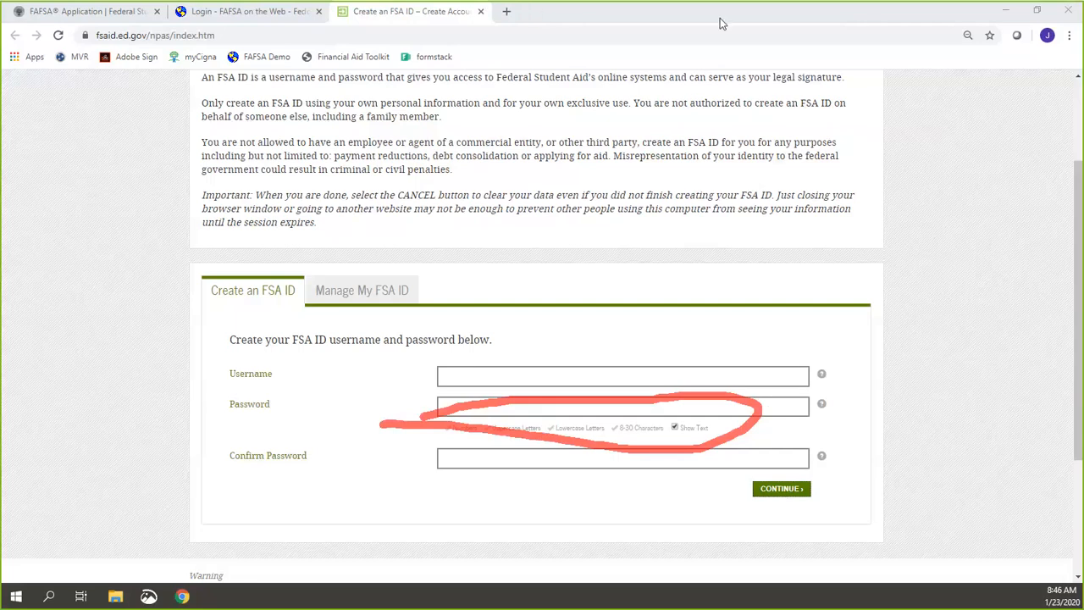
left_click(747, 25)
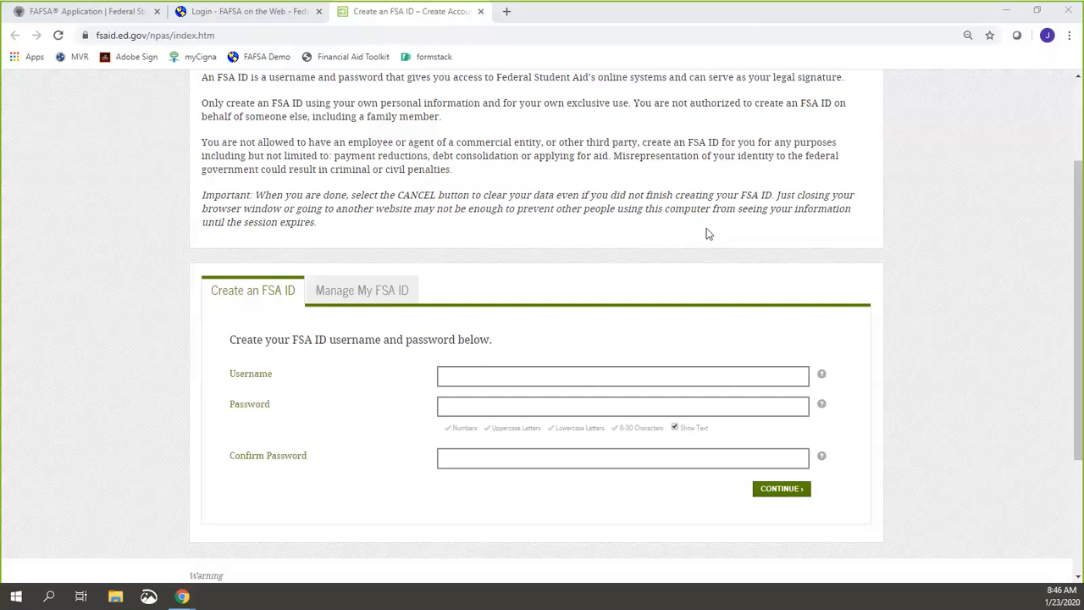
Step: Enter the chosen FSA ID username and the account password
left_click(530, 378)
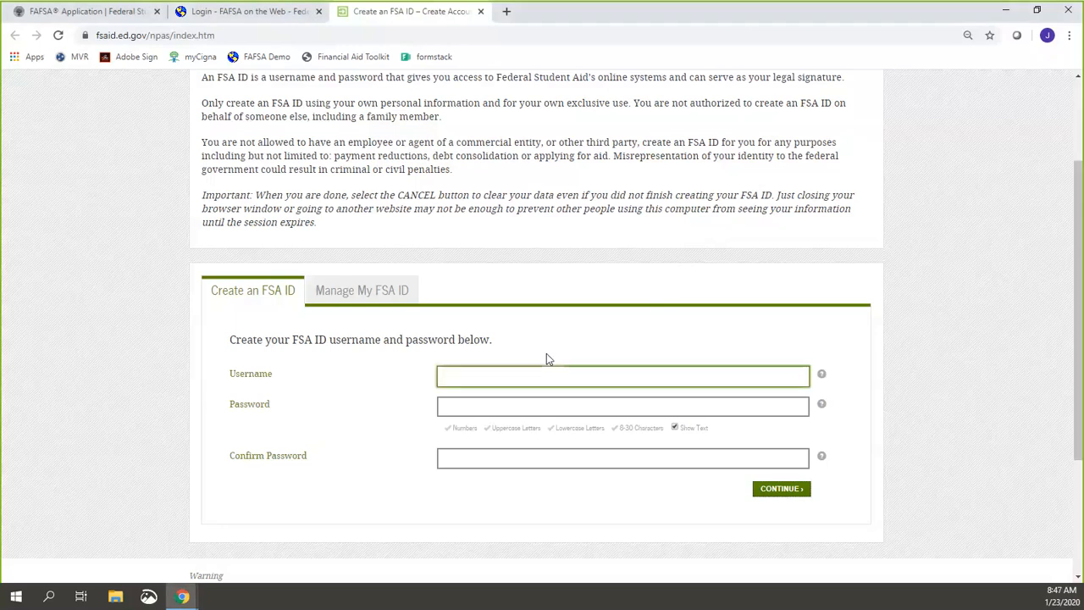
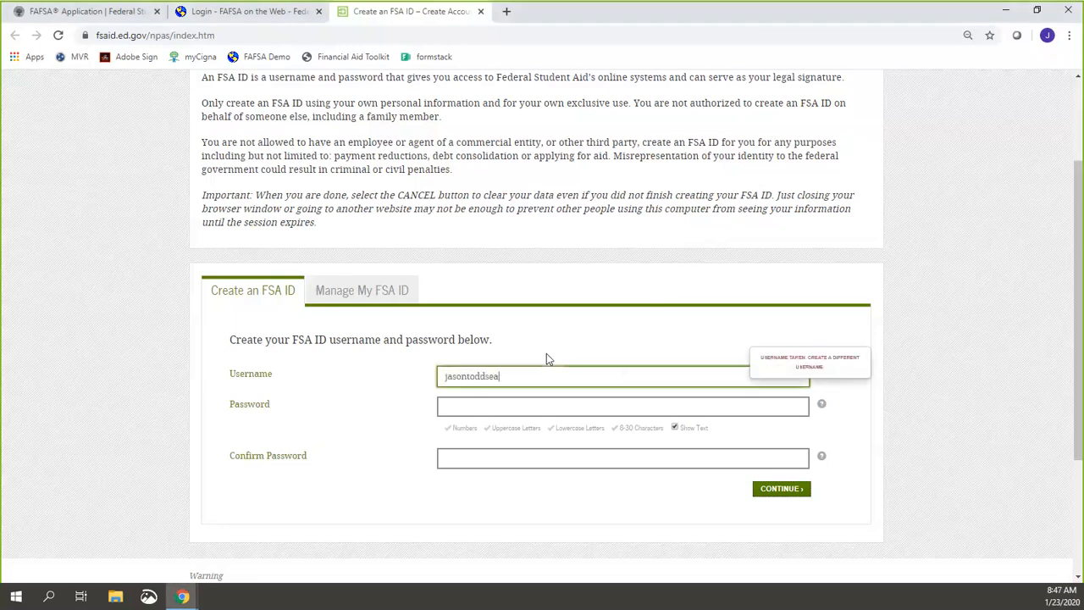
key("Tab")
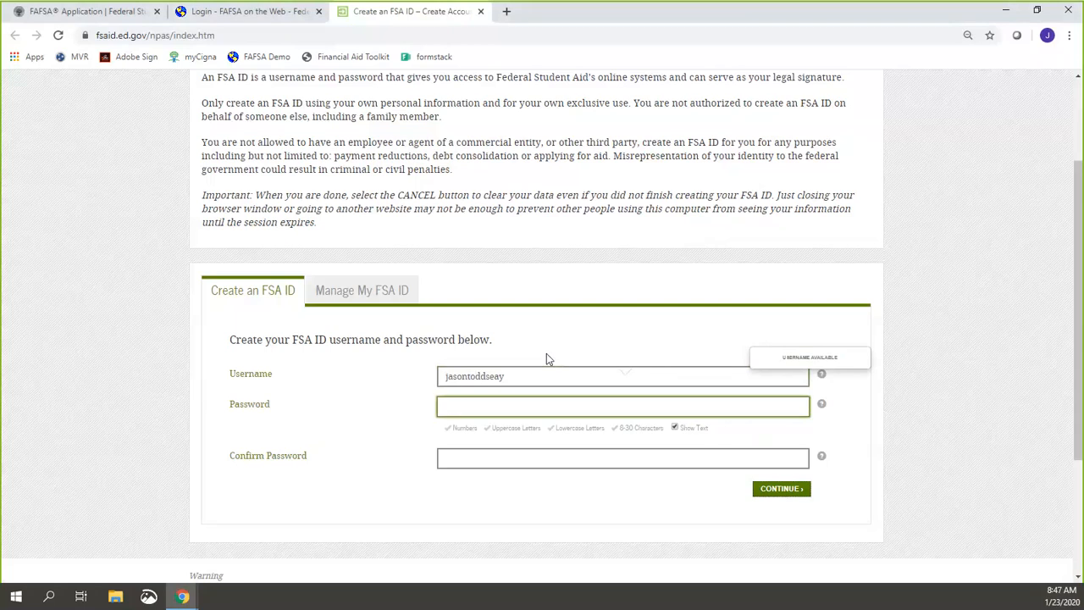
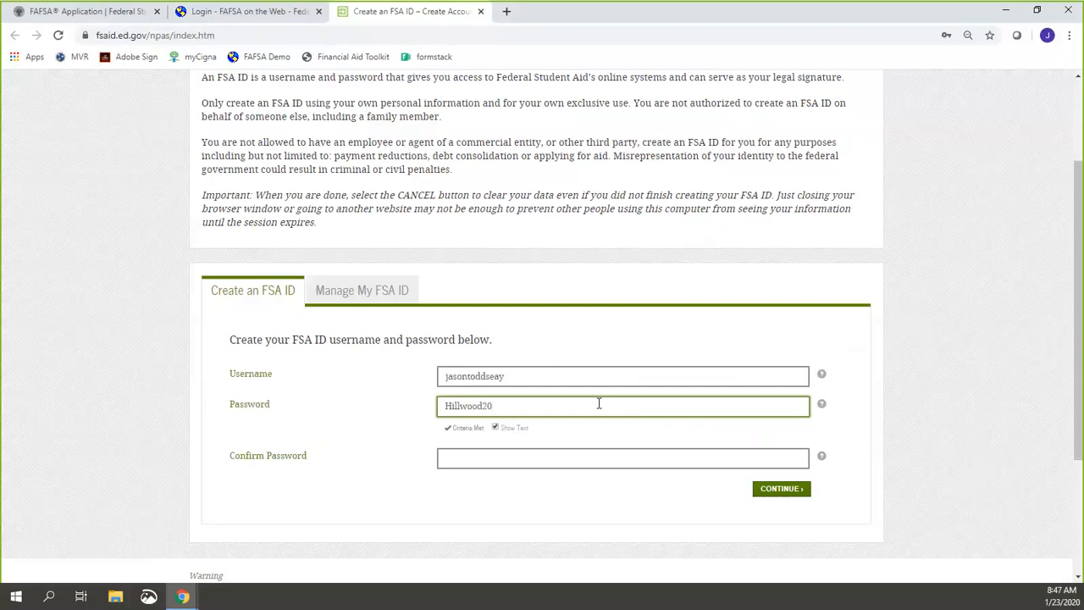
Step: Confirm the password and continue to the Personal Information step
left_click(568, 454)
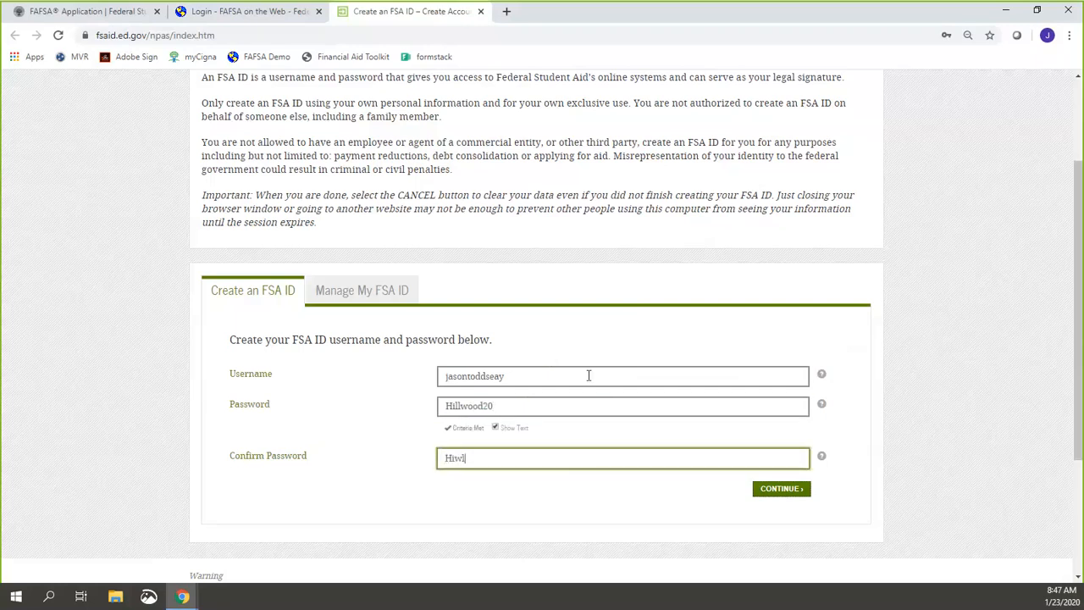
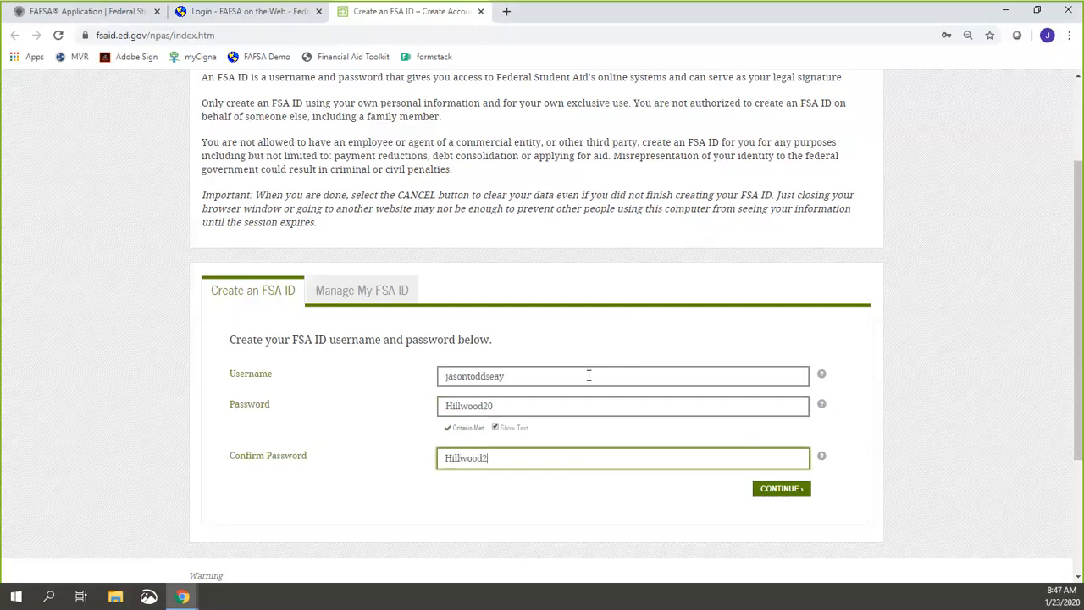
left_click(746, 15)
mouse_move(426, 412)
left_mouse_down()
mouse_move(518, 416)
mouse_move(430, 412)
left_mouse_up()
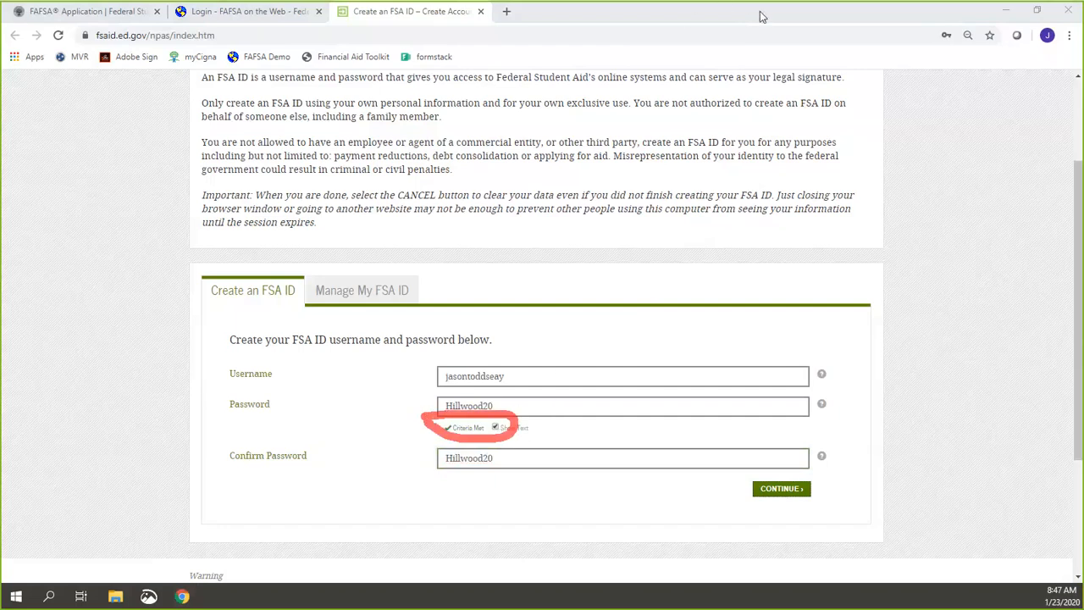
left_click(764, 17)
left_click(781, 493)
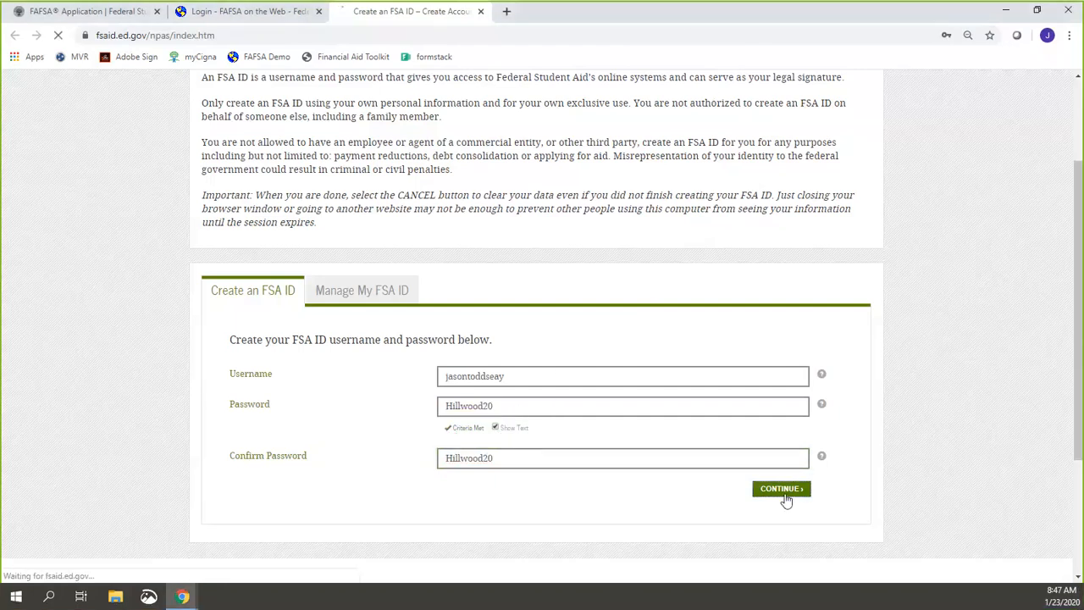
scroll(499, 440, "down", 2)
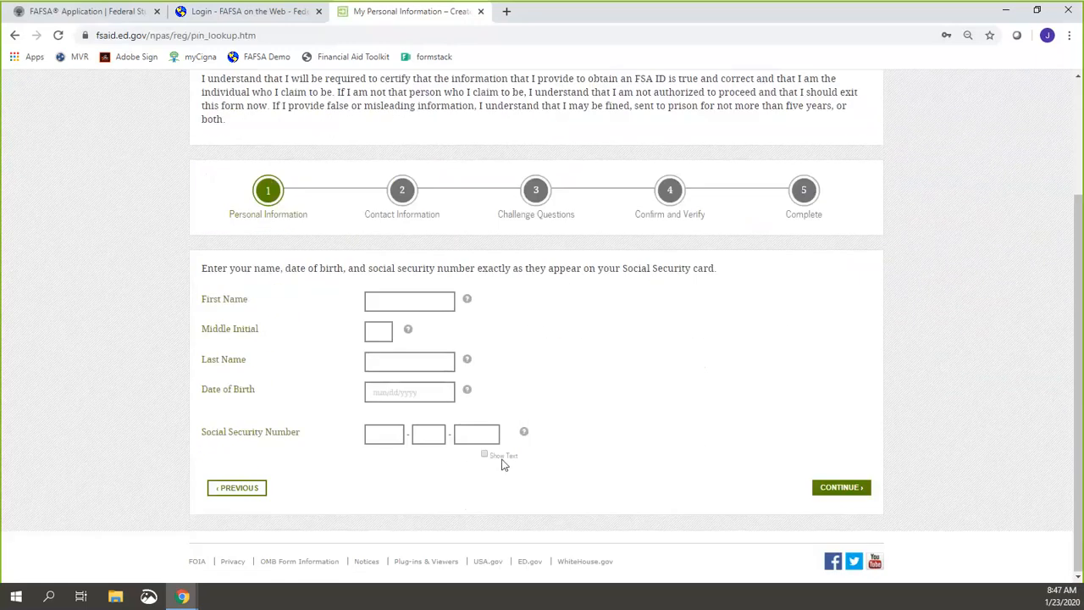
Step: Fill in the student's first name, middle initial, last name and date of birth
left_click(404, 302)
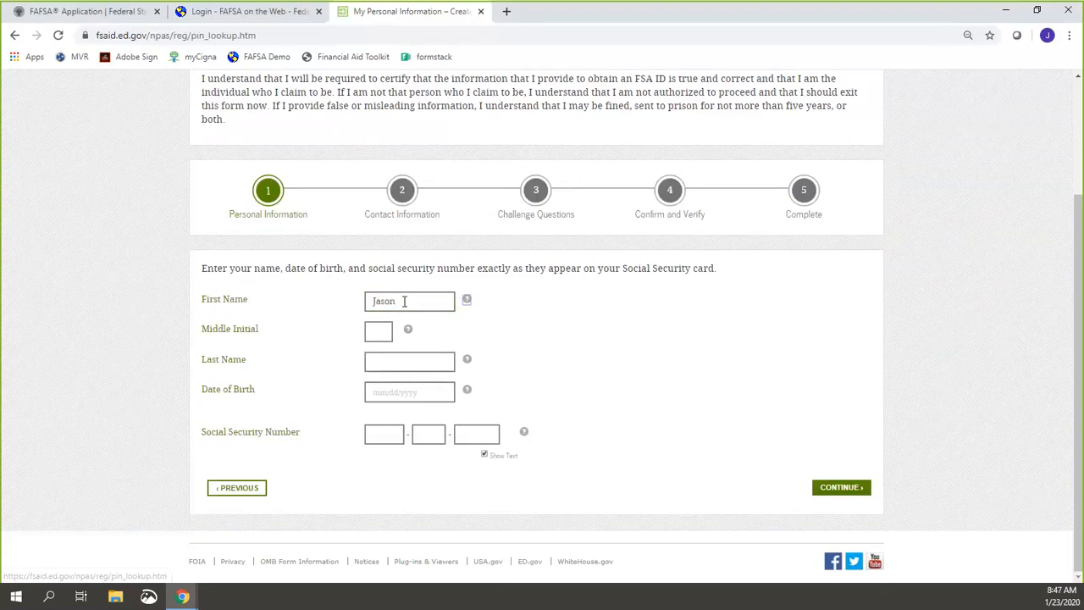
key("Tab")
key("Tab")
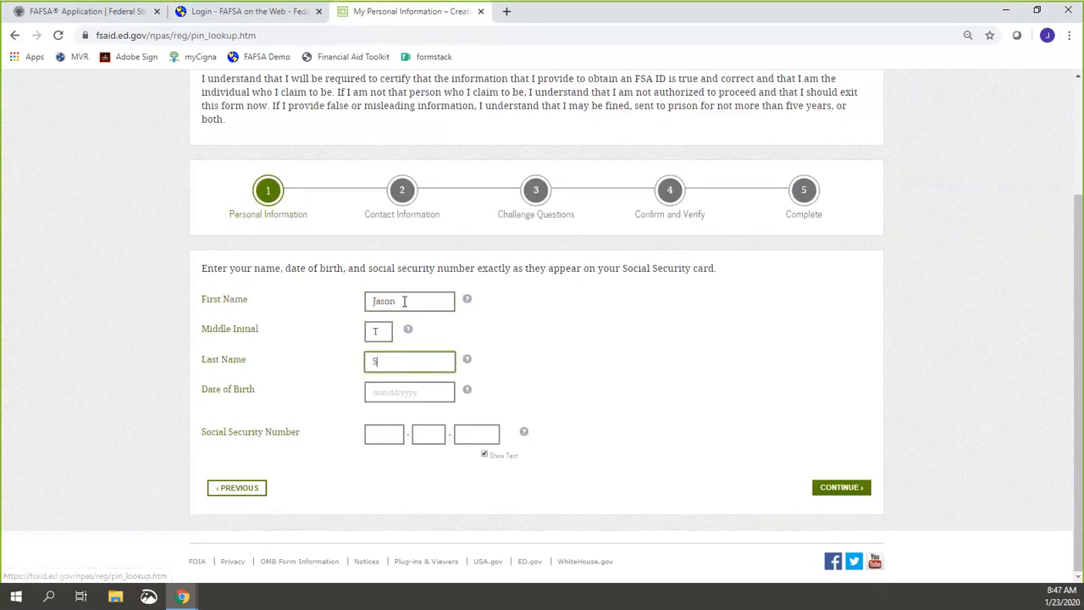
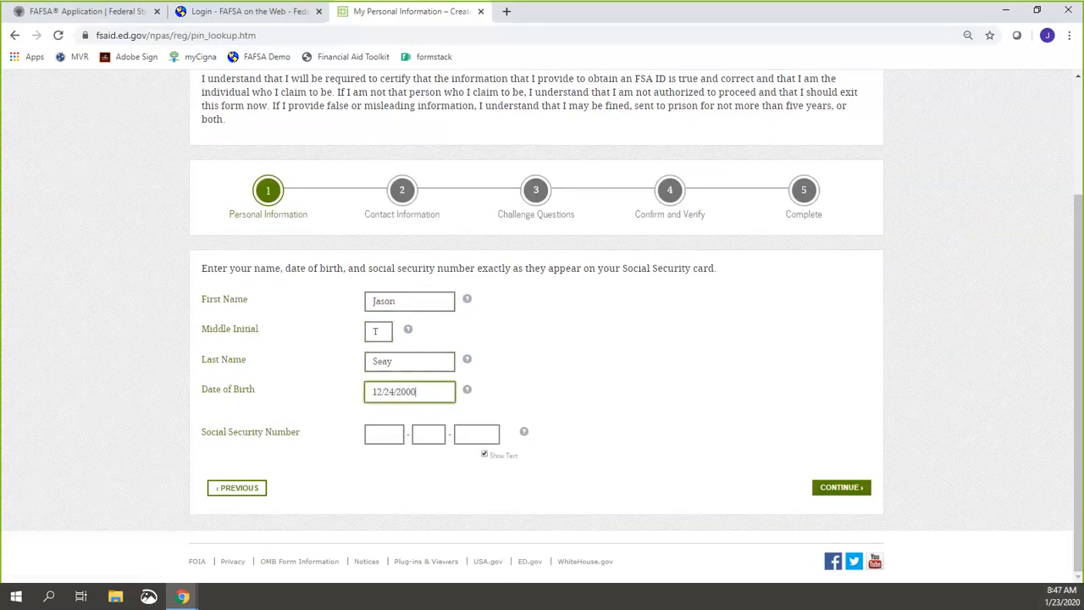
Step: Enter the student's Social Security number and submit the personal information
left_click(377, 434)
type("123")
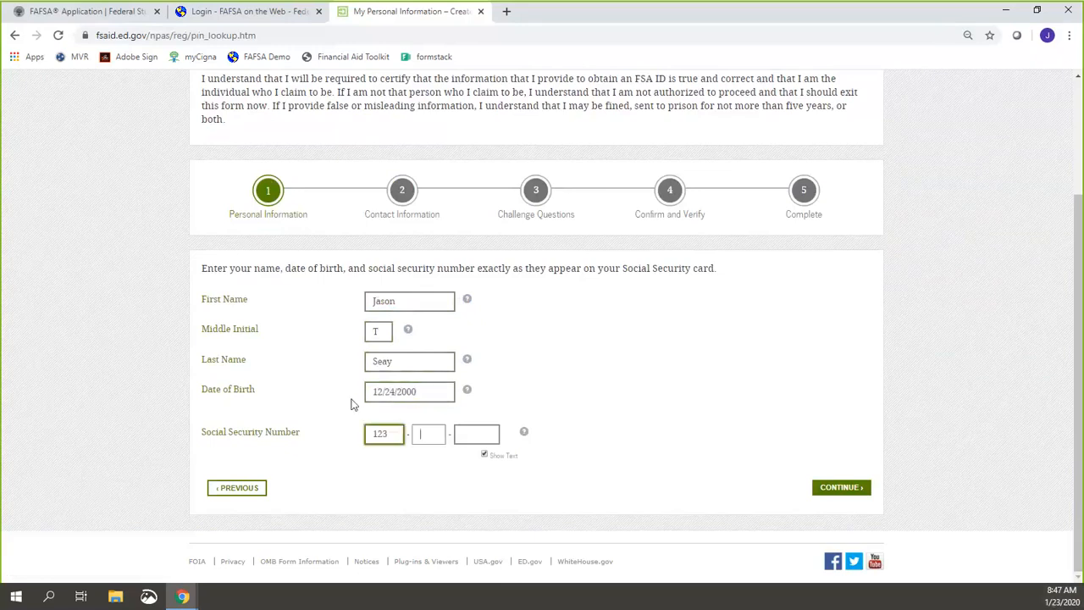
type("45789")
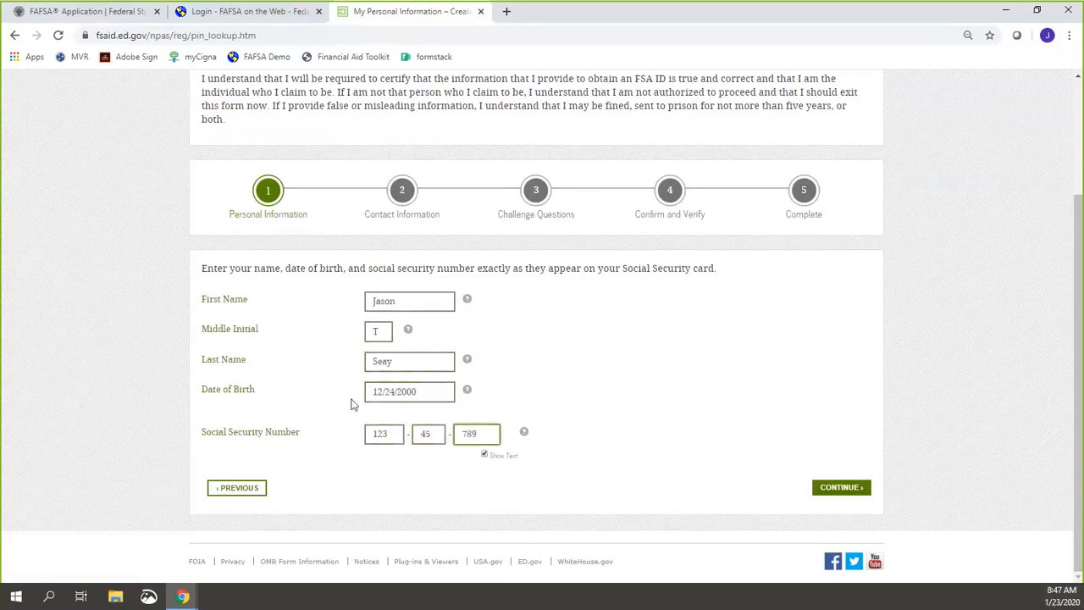
type("9")
left_click(751, 13)
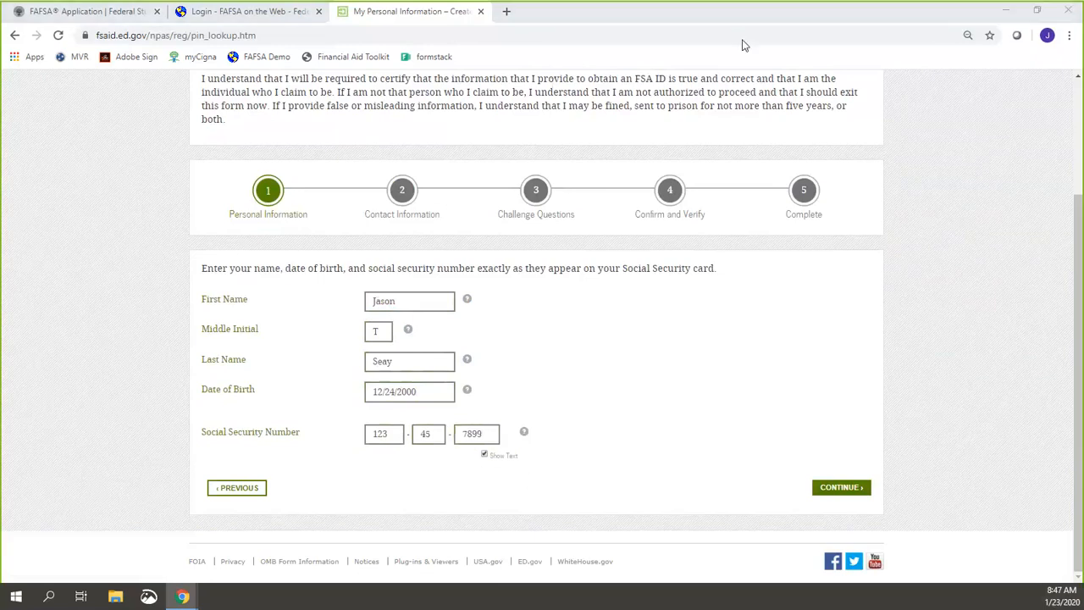
left_click(742, 40)
mouse_move(460, 436)
left_mouse_down()
mouse_move(562, 452)
mouse_move(487, 485)
mouse_move(466, 430)
left_mouse_up()
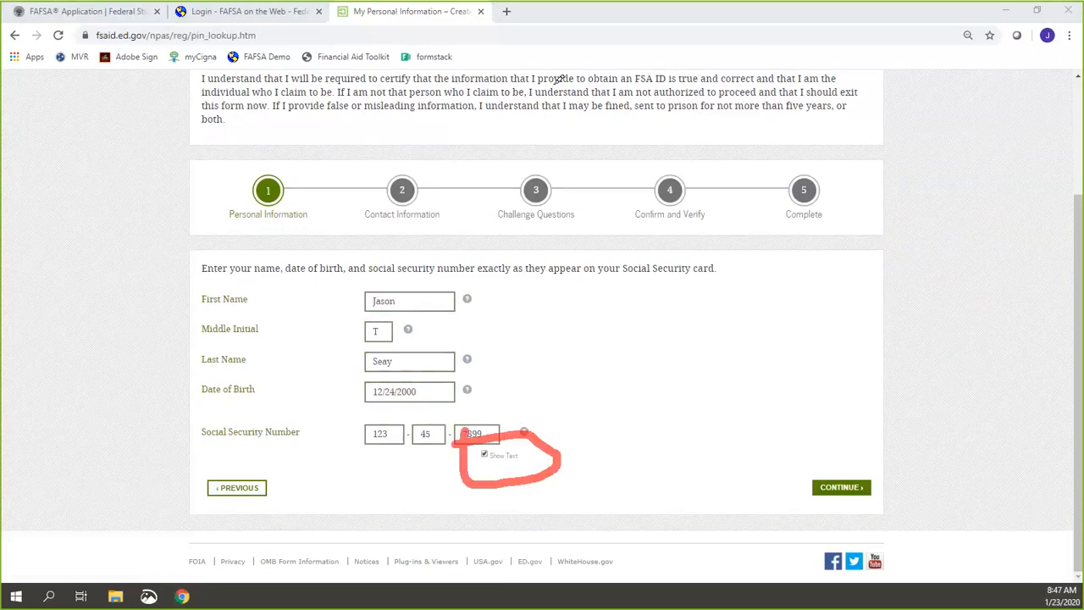
left_click(738, 34)
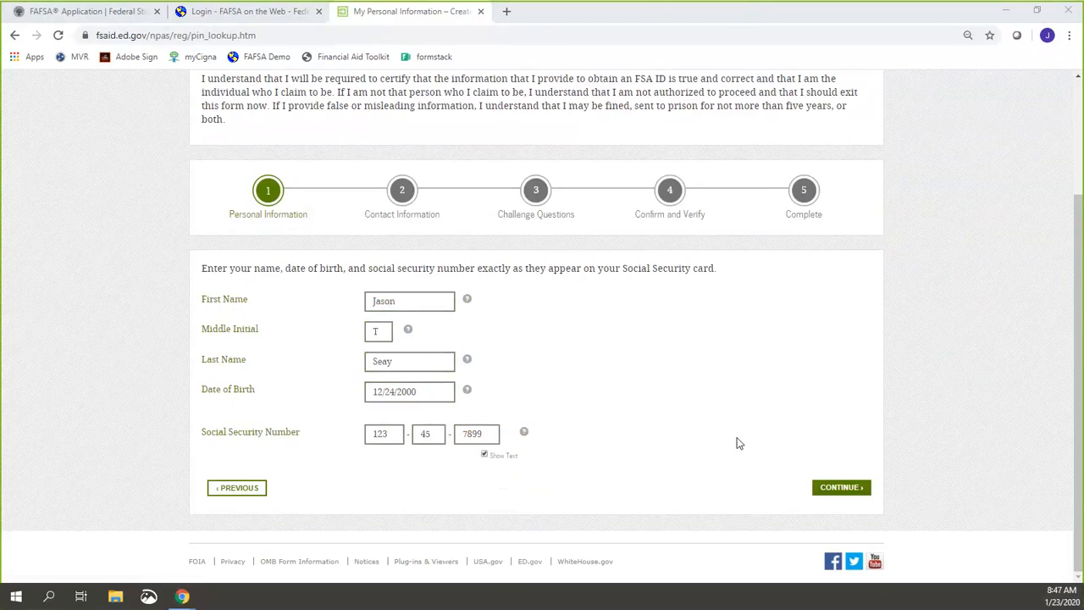
left_click(838, 496)
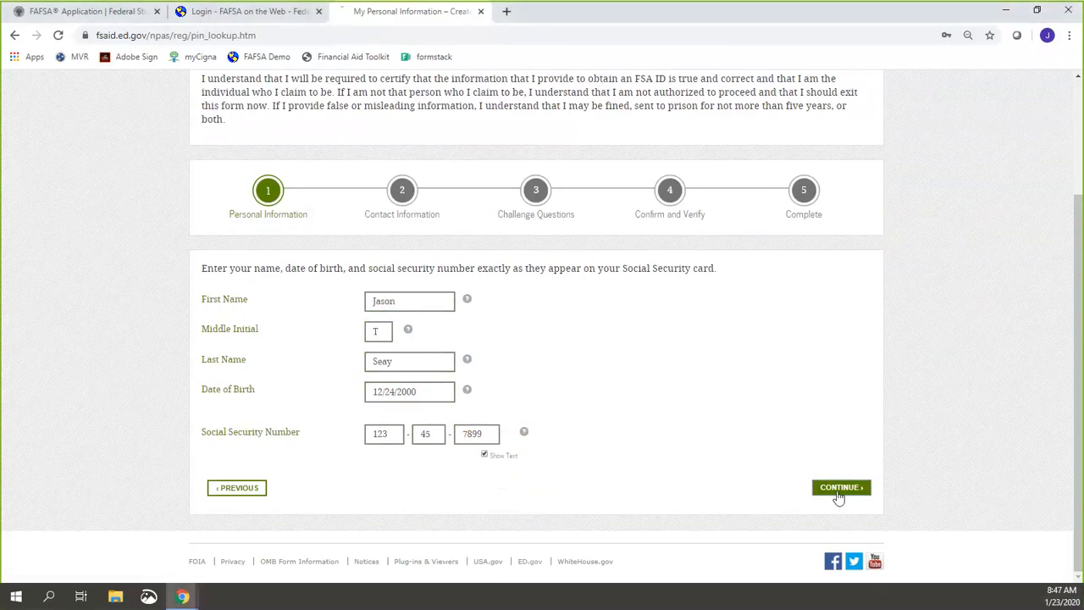
scroll(767, 450, "down", 3)
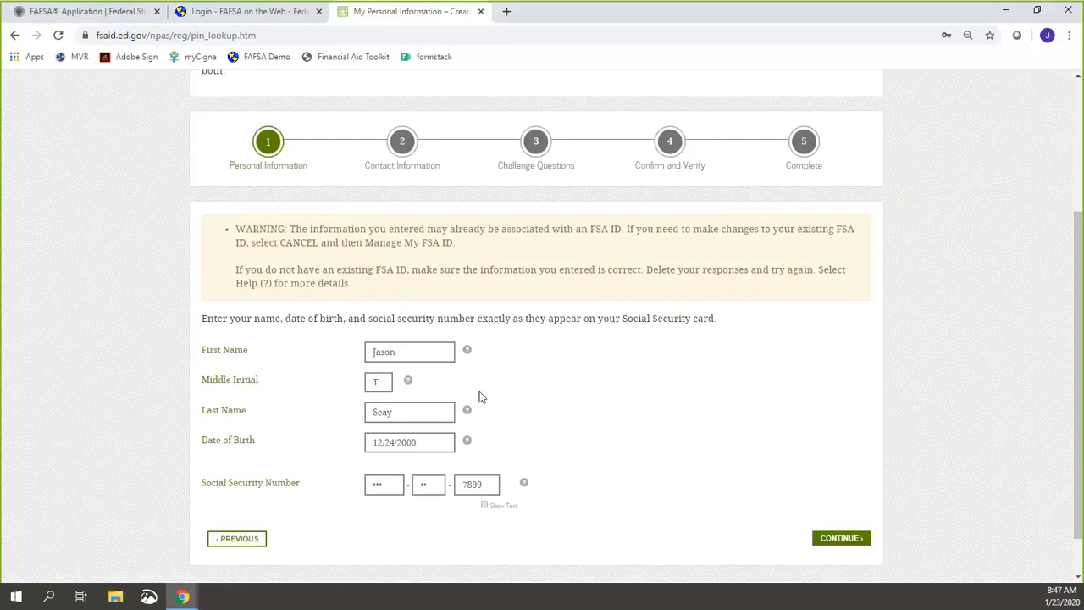
Step: Replace the first and last names with the student's corrected name and resubmit
left_click(434, 351)
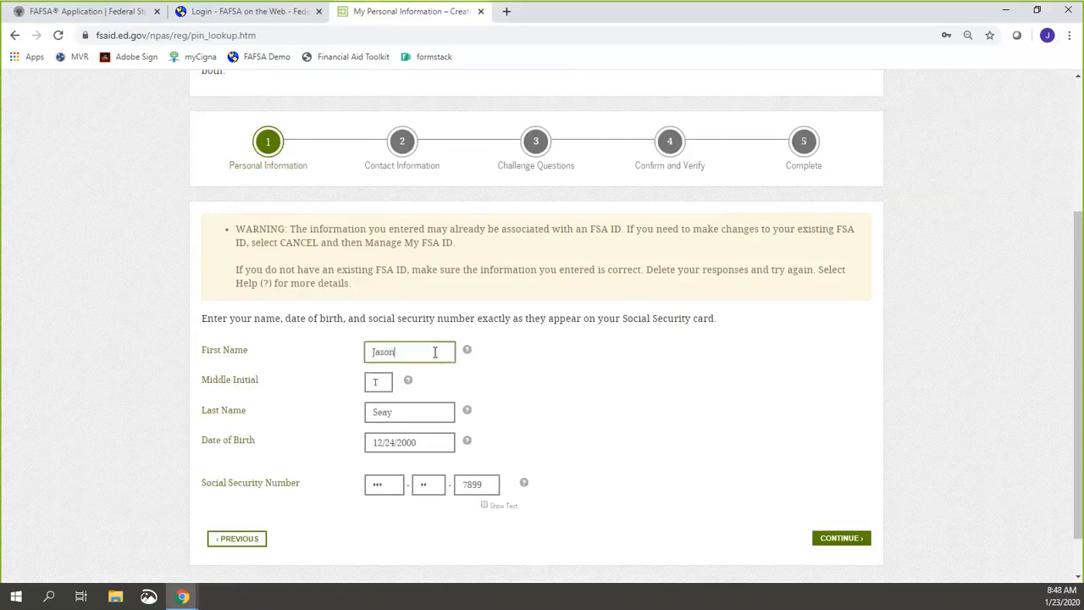
double_click(434, 351)
type("John")
key("Tab")
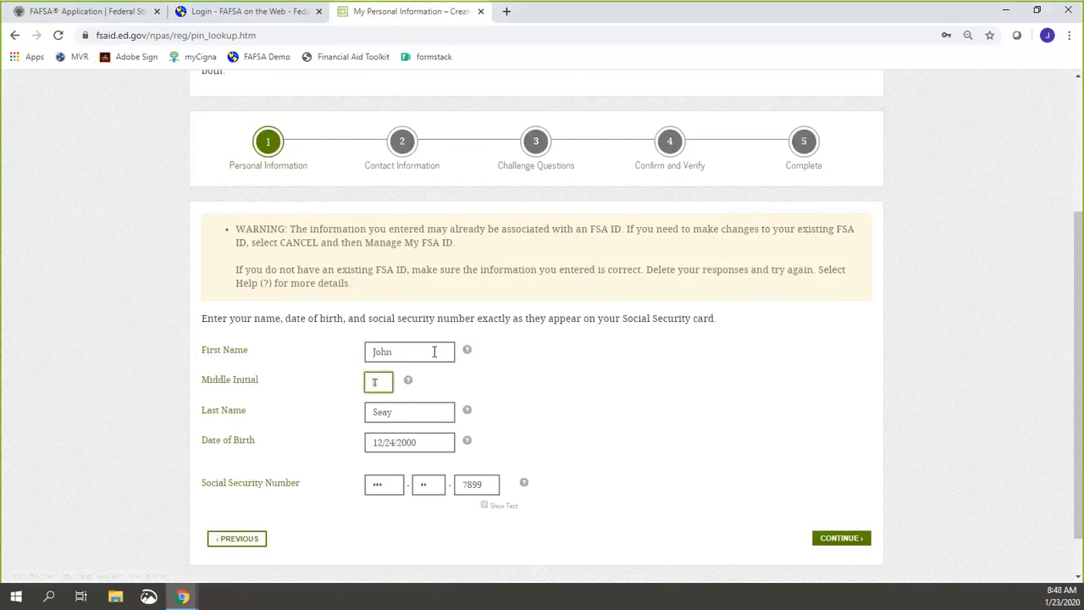
key("Tab")
type("Doe")
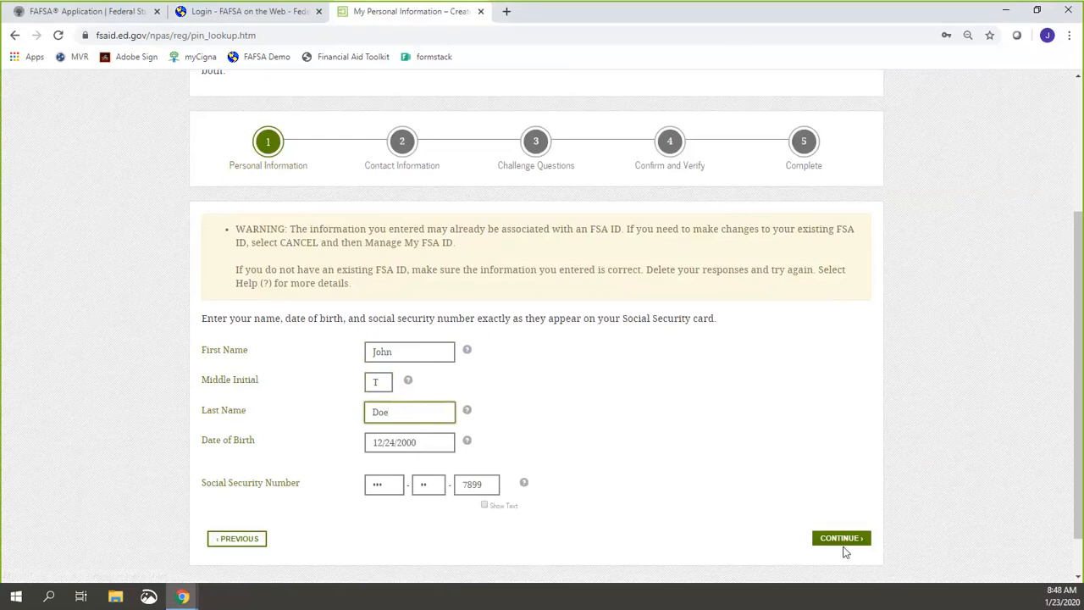
left_click(840, 542)
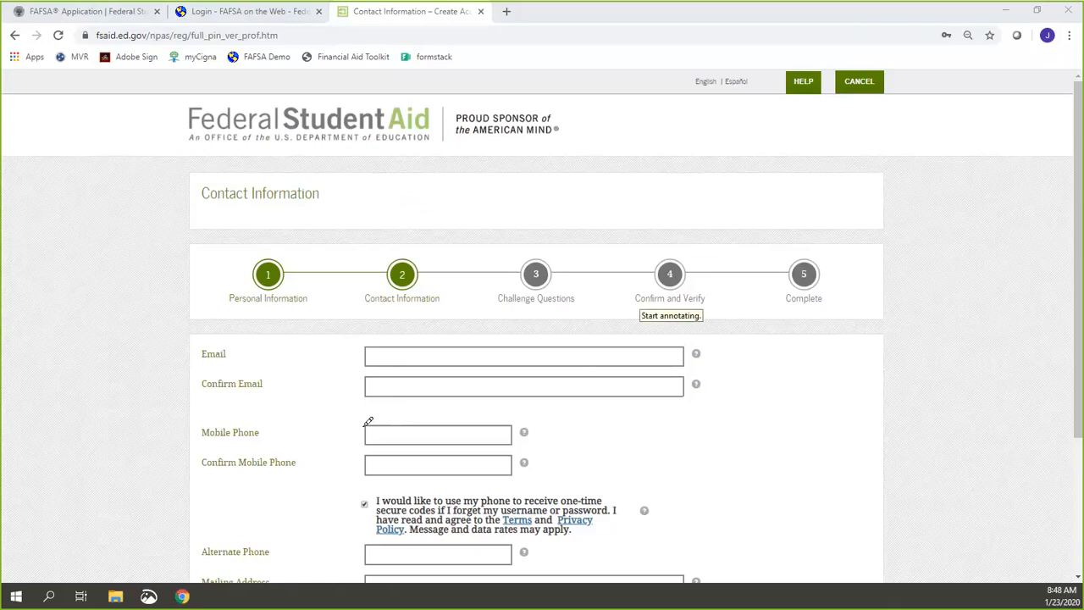
mouse_move(172, 348)
left_mouse_down()
mouse_move(219, 340)
mouse_move(184, 363)
left_mouse_up()
mouse_move(200, 414)
left_mouse_down()
mouse_move(276, 453)
mouse_move(199, 413)
left_mouse_up()
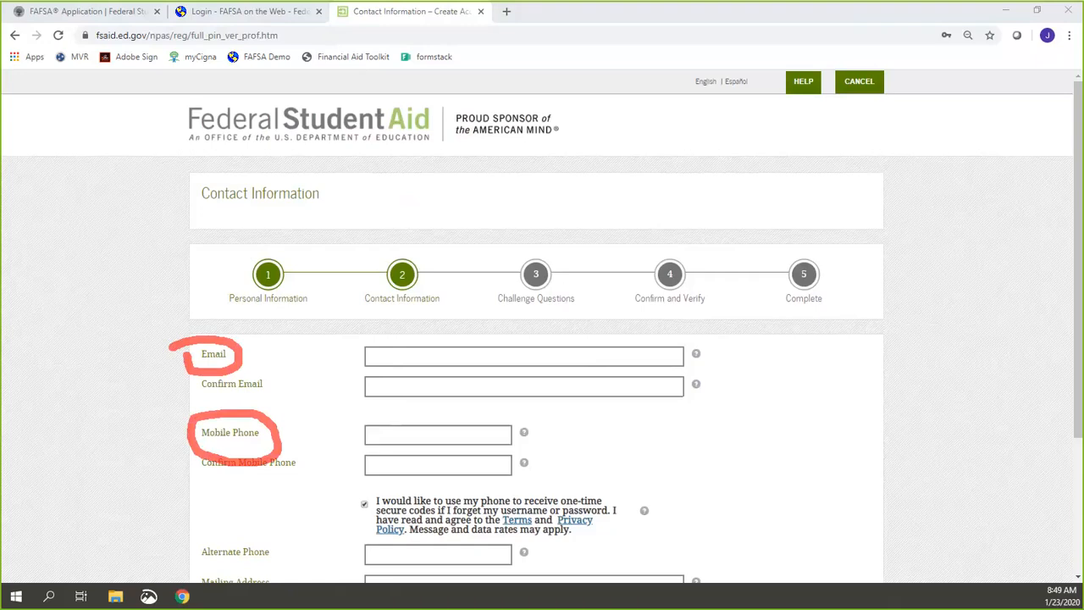
left_click(754, 14)
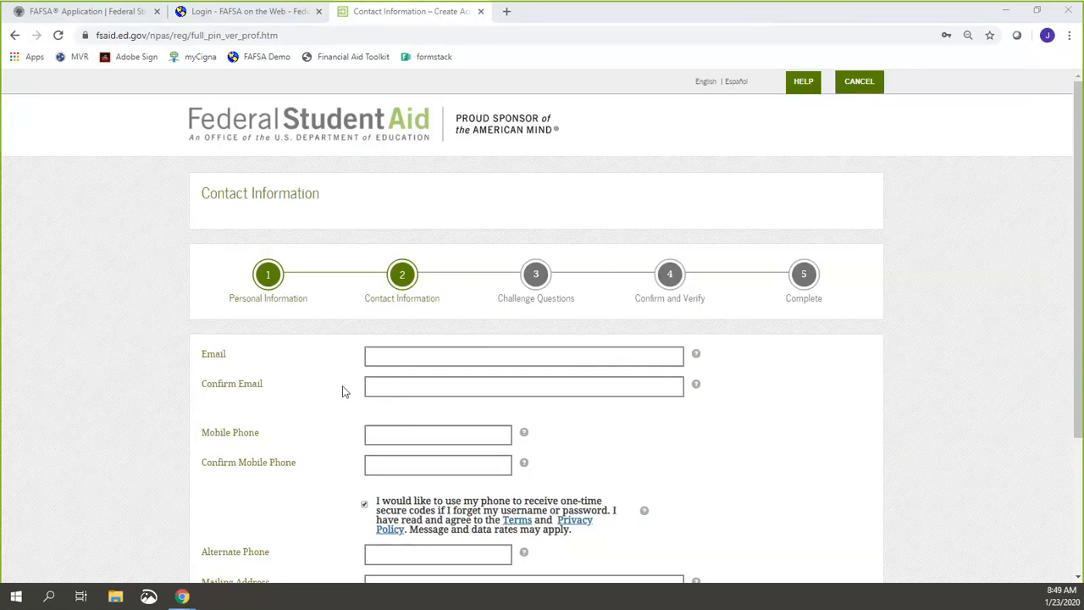
scroll(735, 454, "down", 3)
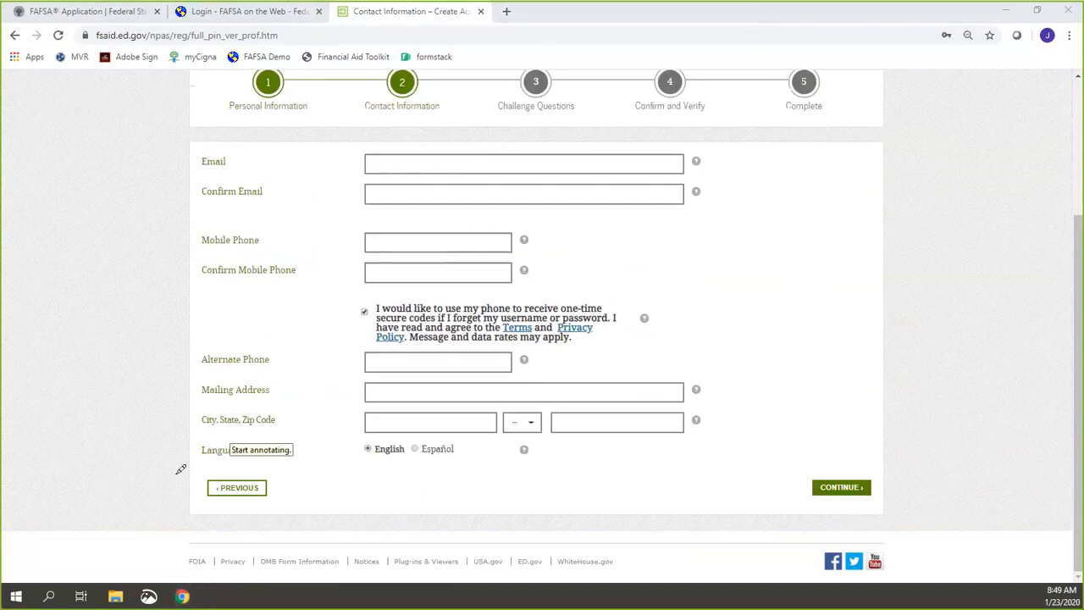
mouse_move(174, 474)
left_mouse_down()
mouse_move(279, 506)
mouse_move(176, 447)
left_mouse_up()
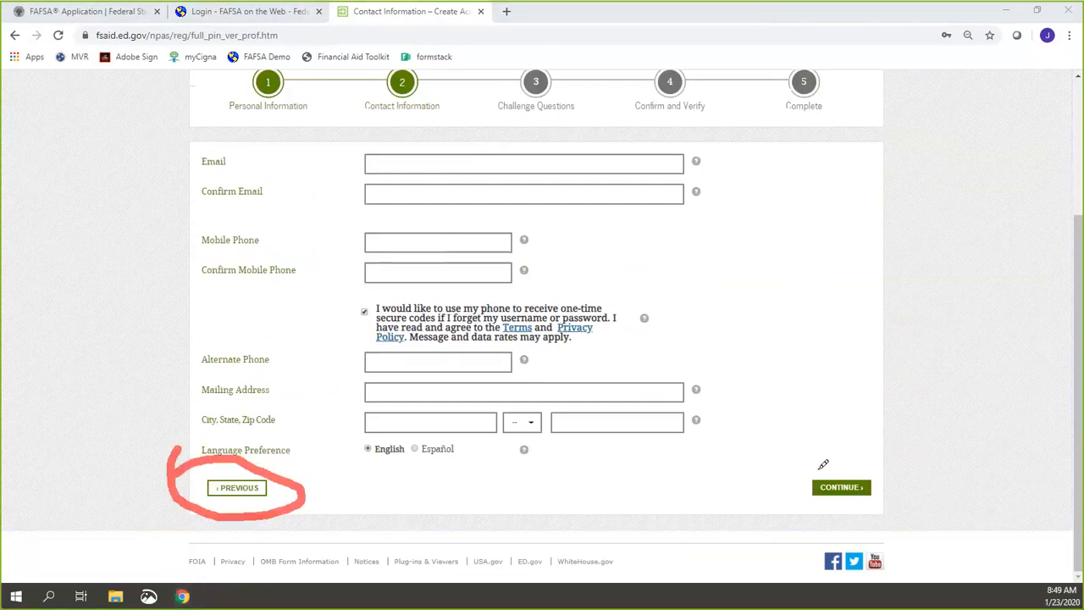
mouse_move(814, 467)
left_mouse_down()
mouse_move(775, 546)
mouse_move(829, 437)
left_mouse_up()
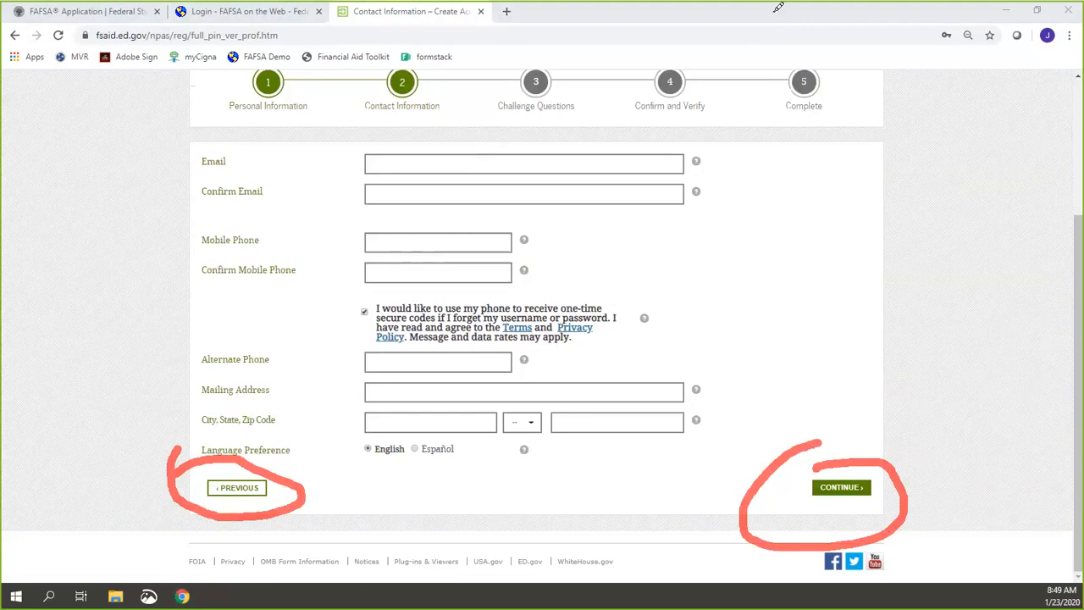
left_click(750, 17)
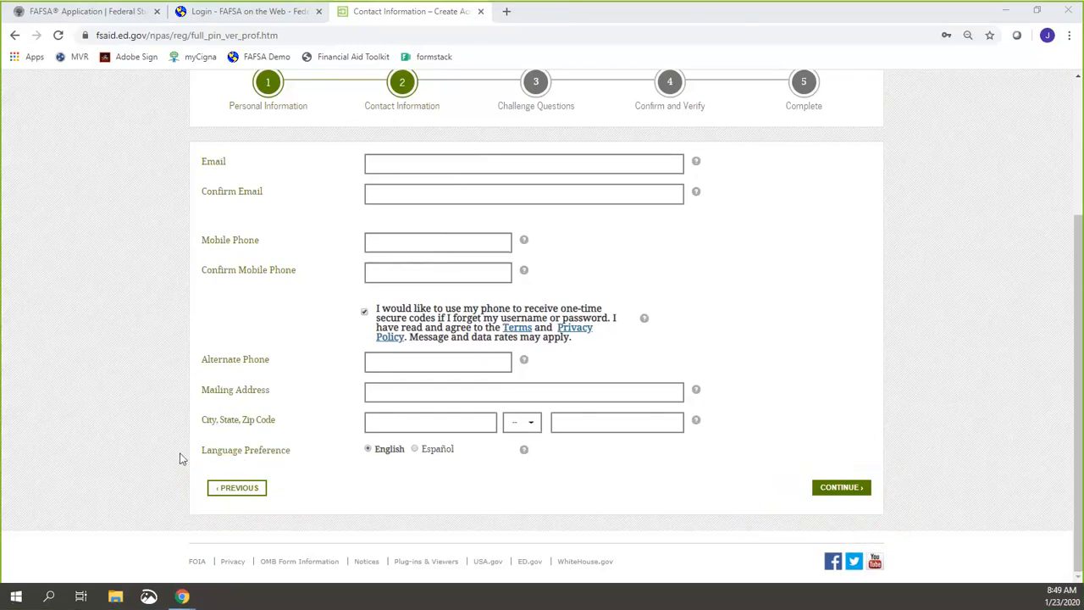
left_click_drag(180, 454, 311, 473)
left_click(762, 19)
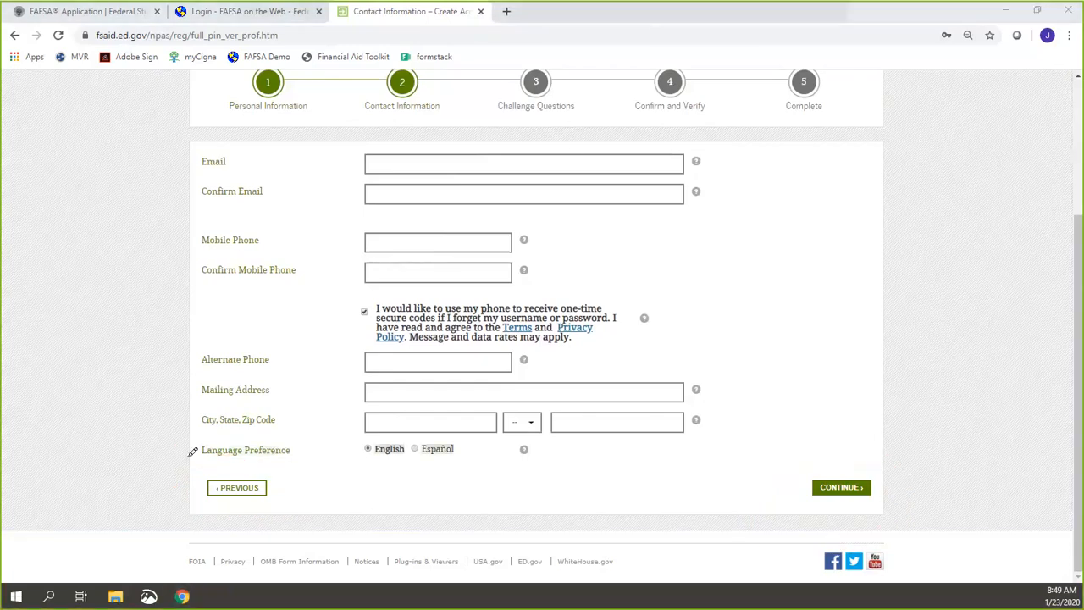
left_click_drag(186, 455, 290, 496)
left_click_drag(229, 523, 201, 470)
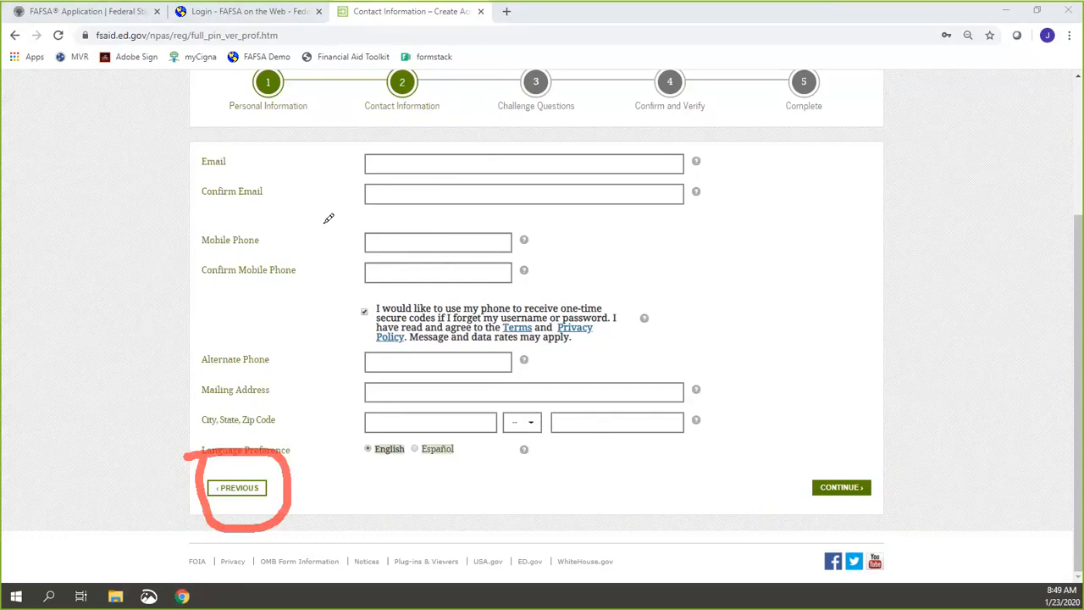
mouse_move(330, 213)
left_mouse_down()
mouse_move(512, 226)
mouse_move(691, 279)
mouse_move(502, 350)
mouse_move(341, 333)
mouse_move(351, 211)
left_mouse_up()
mouse_move(353, 302)
left_mouse_down()
mouse_move(372, 305)
mouse_move(363, 292)
left_mouse_up()
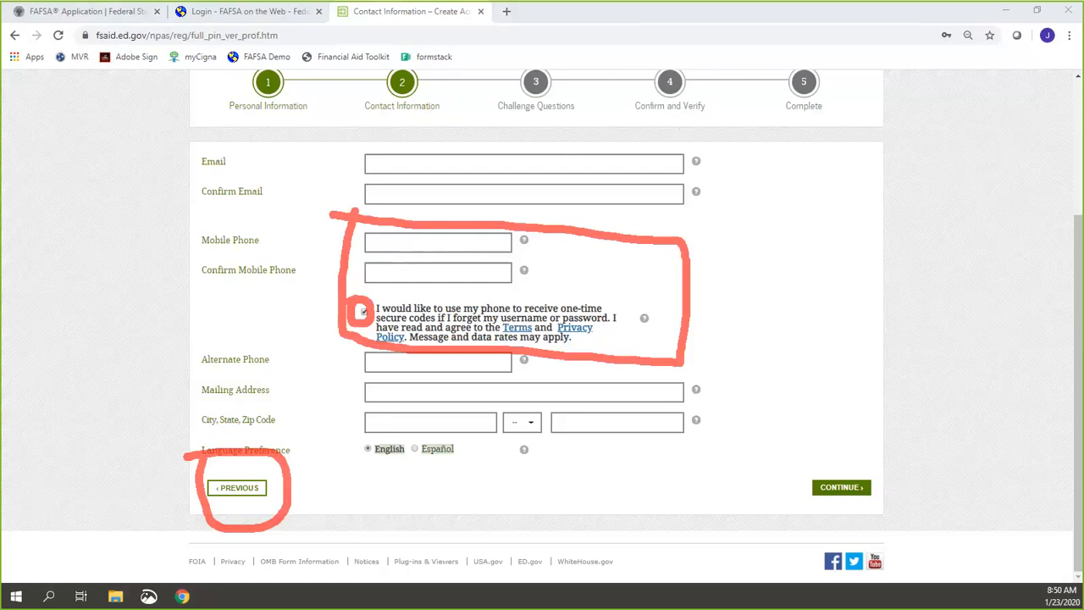
left_click(771, 22)
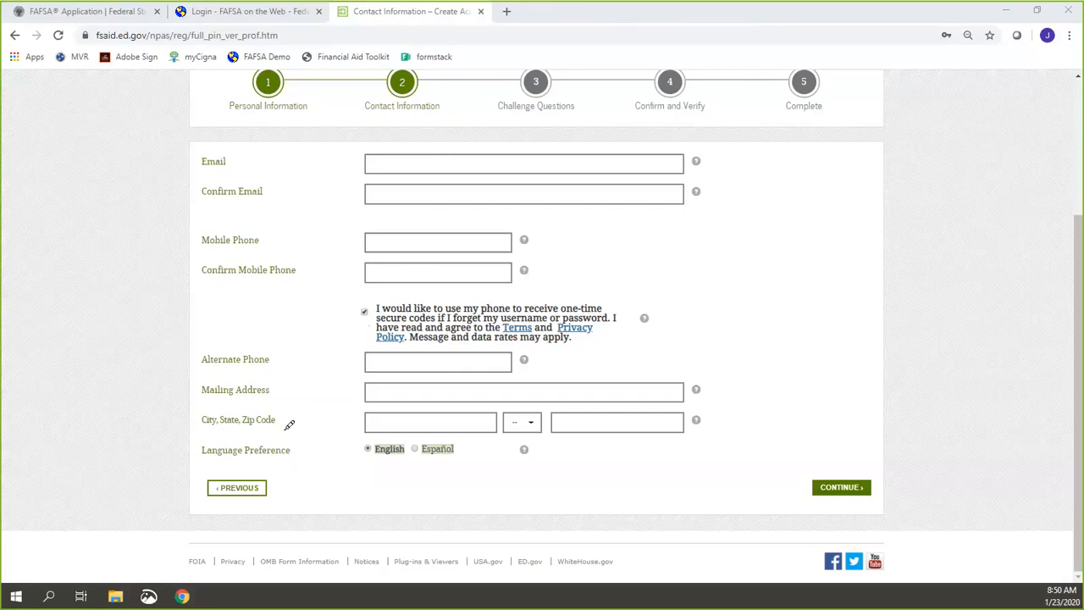
mouse_move(170, 455)
left_mouse_down()
mouse_move(280, 491)
mouse_move(187, 465)
left_mouse_up()
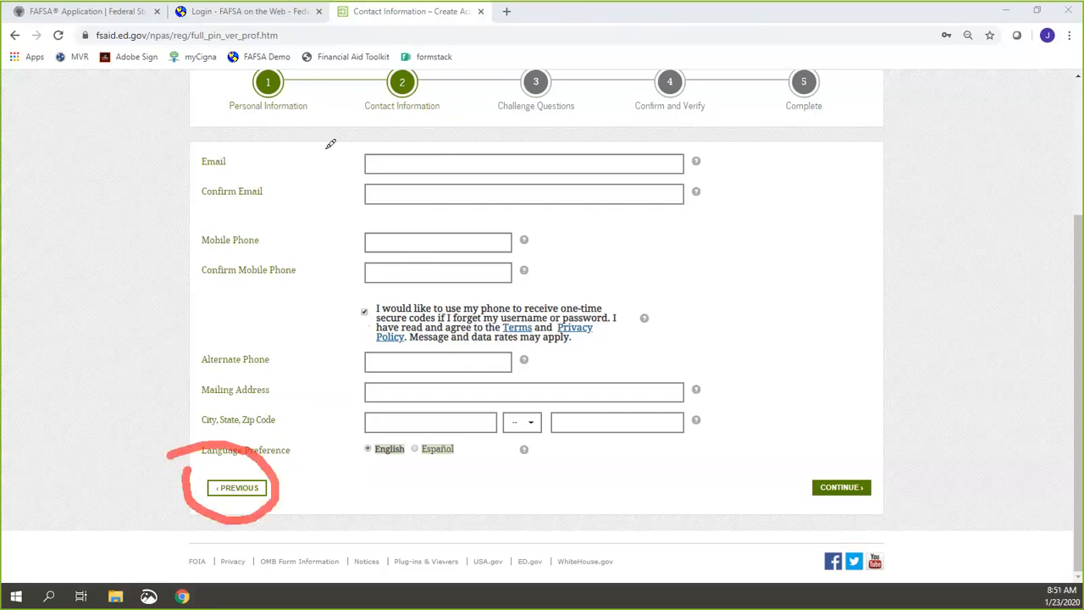
mouse_move(323, 149)
left_mouse_down()
mouse_move(654, 125)
mouse_move(635, 227)
left_mouse_up()
mouse_move(486, 216)
left_mouse_down()
mouse_move(329, 166)
mouse_move(347, 133)
left_mouse_up()
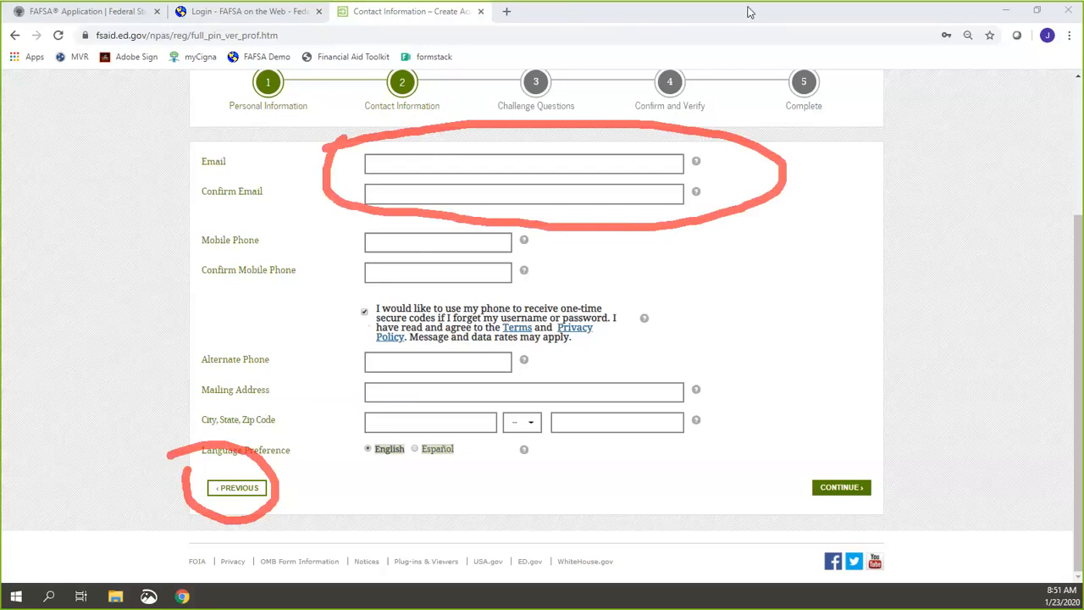
key("Escape")
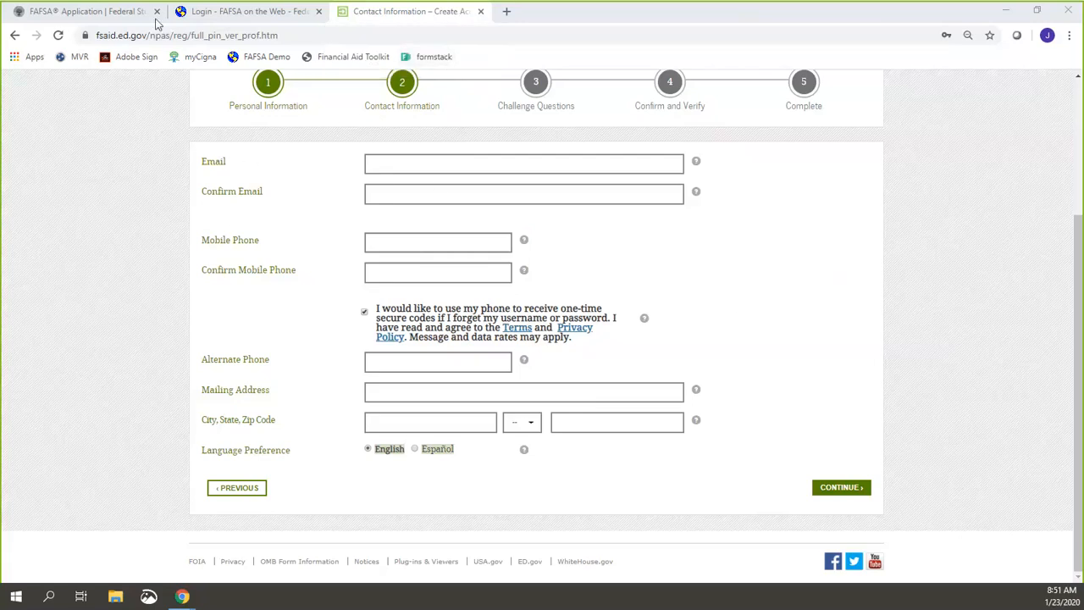
Step: Choose parent/preparer login and enter the student's first and last name
left_click(225, 11)
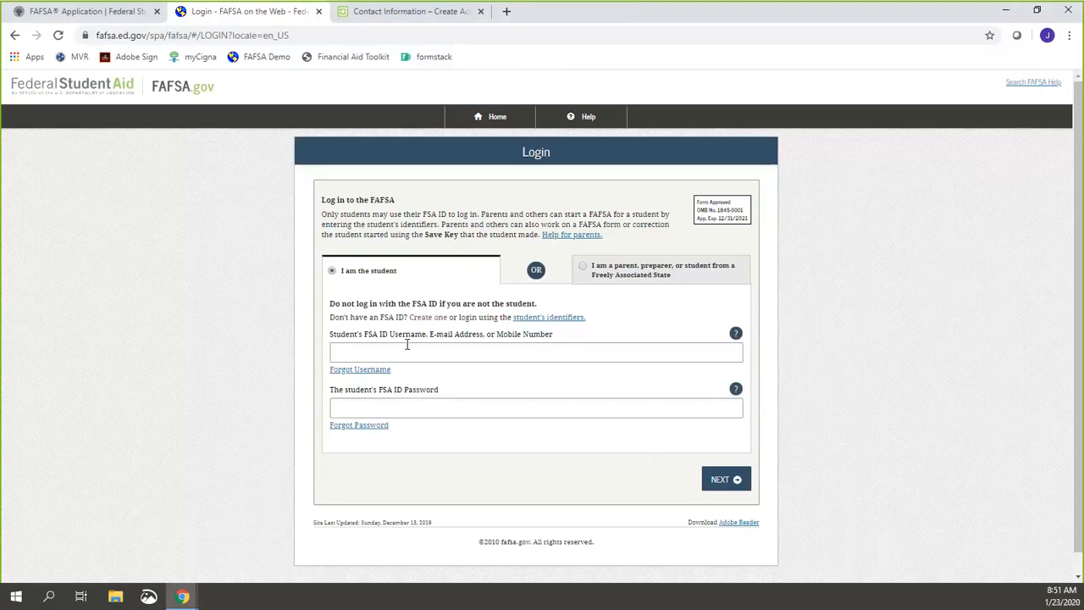
left_click(591, 279)
left_click(522, 321)
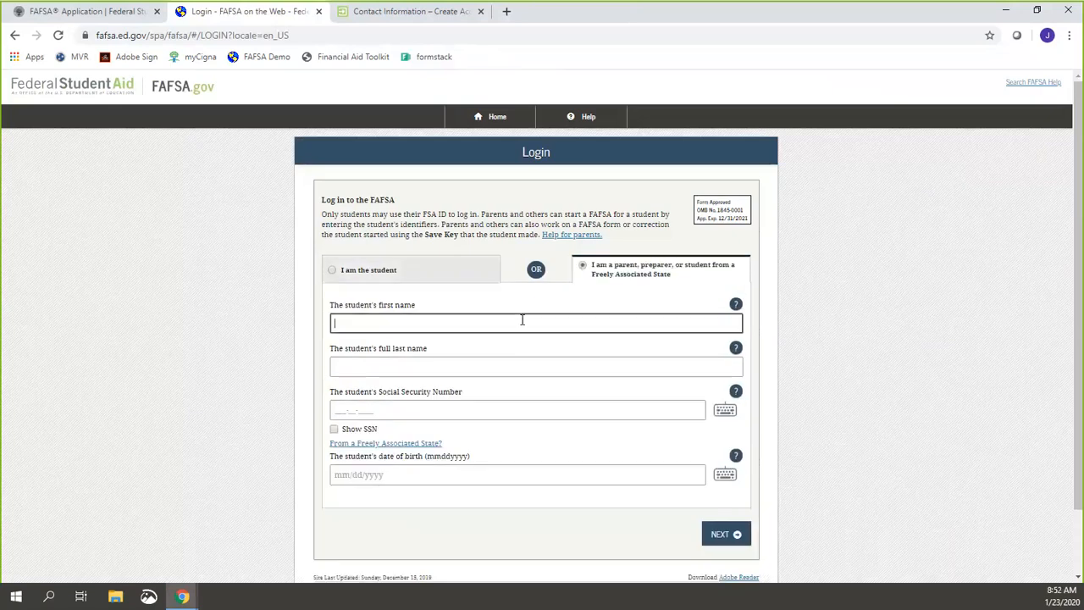
type("John")
key("Tab")
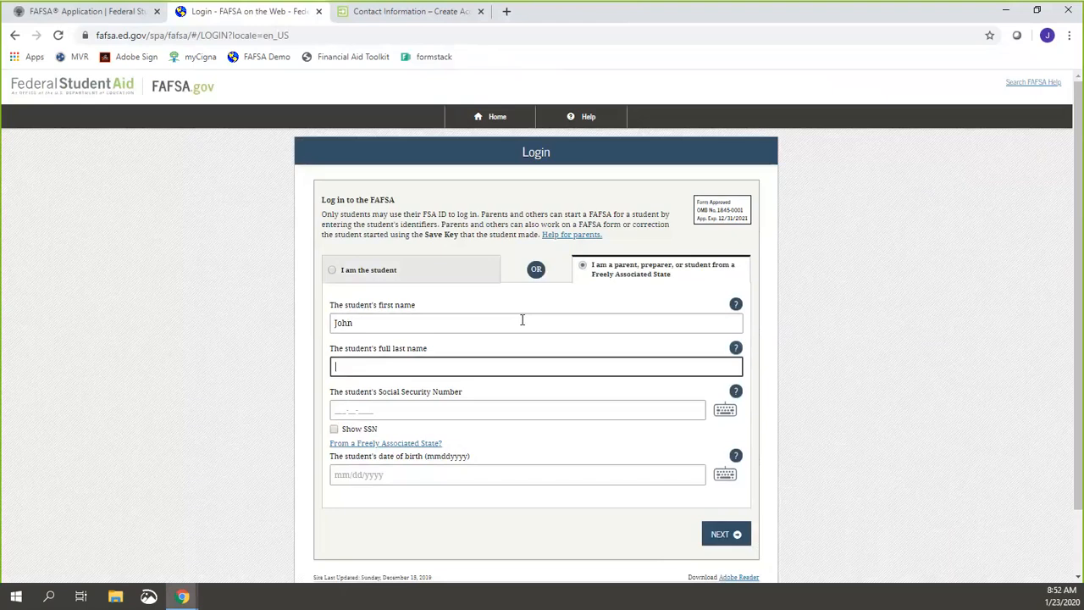
type("Doe")
Step: Enter the student's Social Security number with Show SSN and date of birth, then submit
key("Tab")
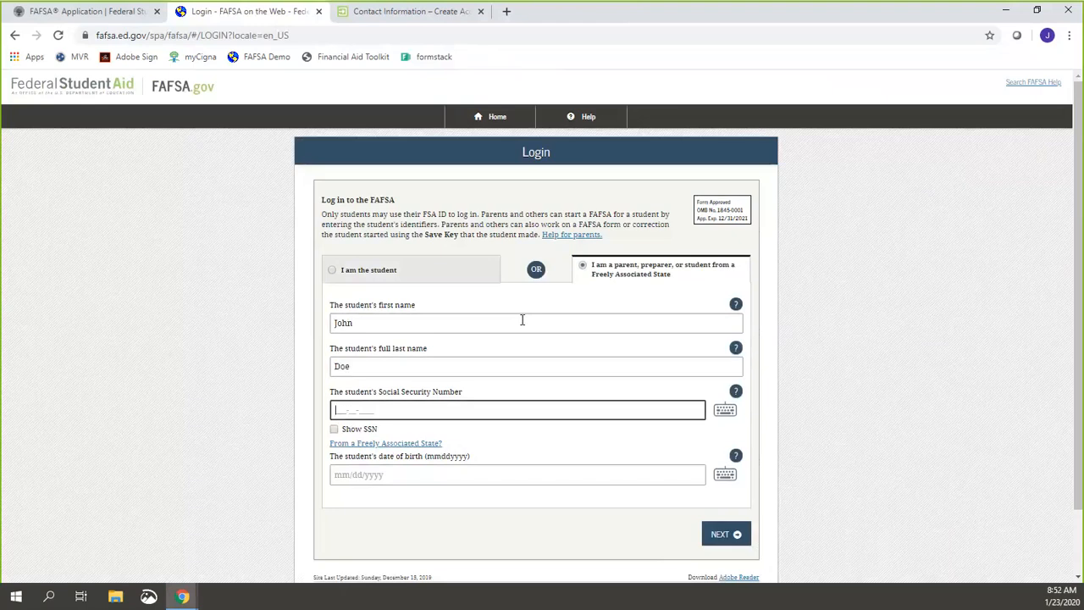
type("123")
type("456789")
left_click(335, 429)
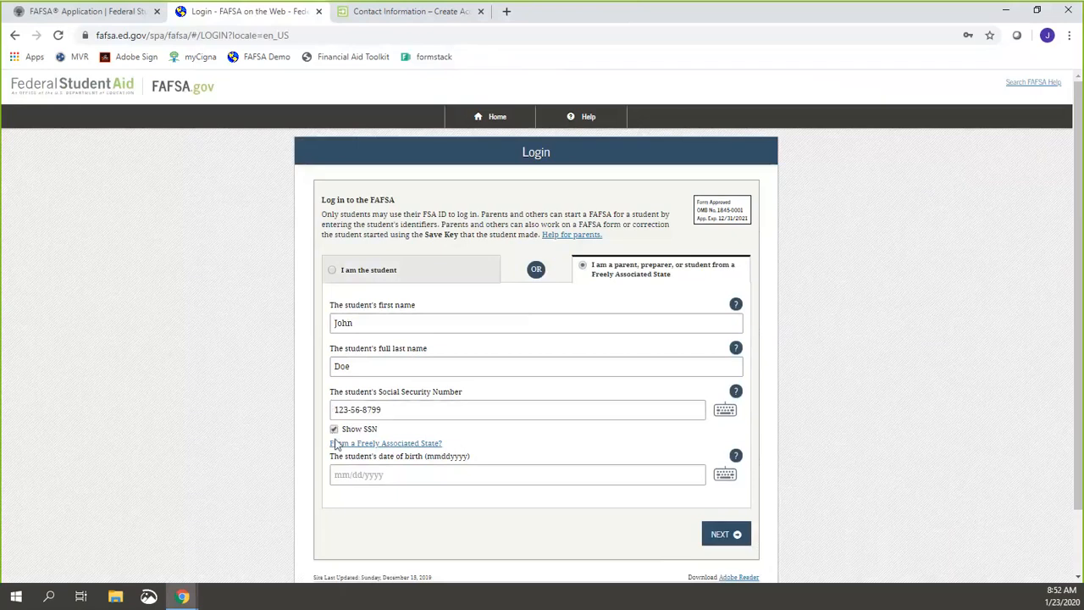
left_click(342, 473)
type("11/26/2000")
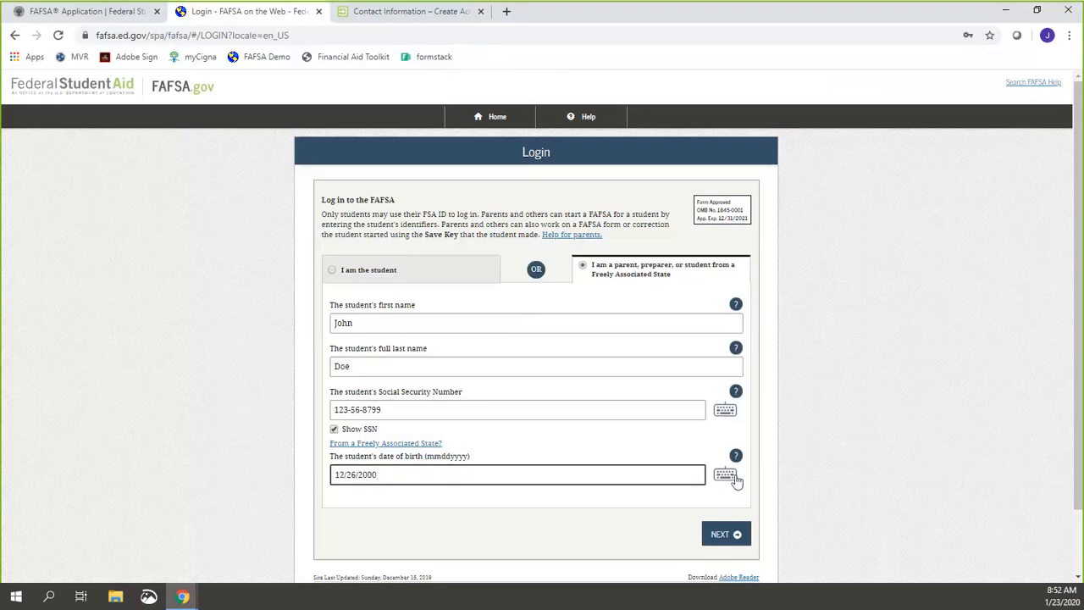
left_click(723, 543)
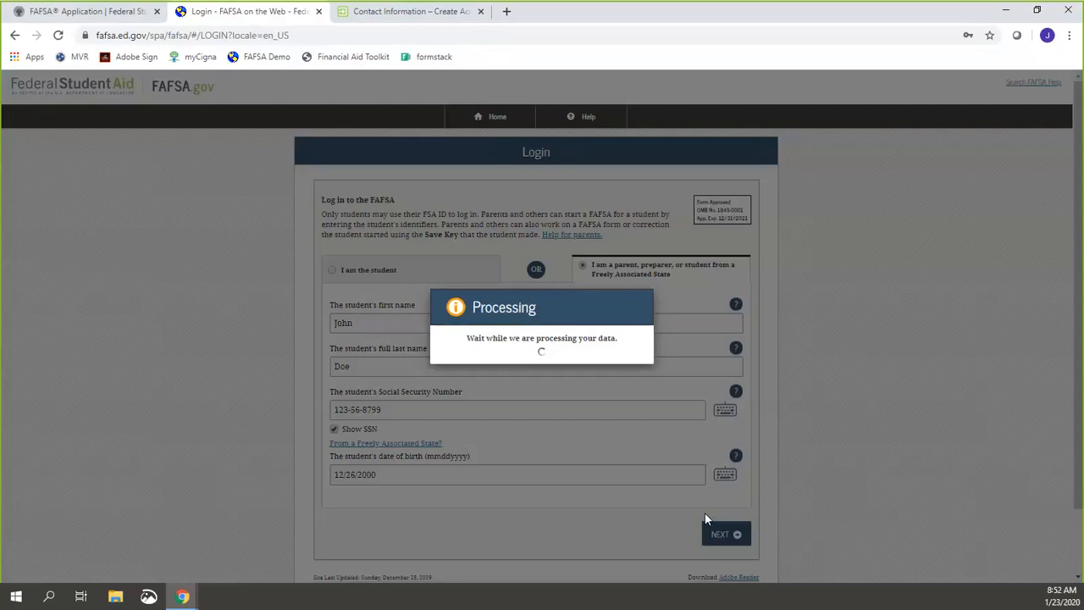
scroll(702, 504, "down", 3)
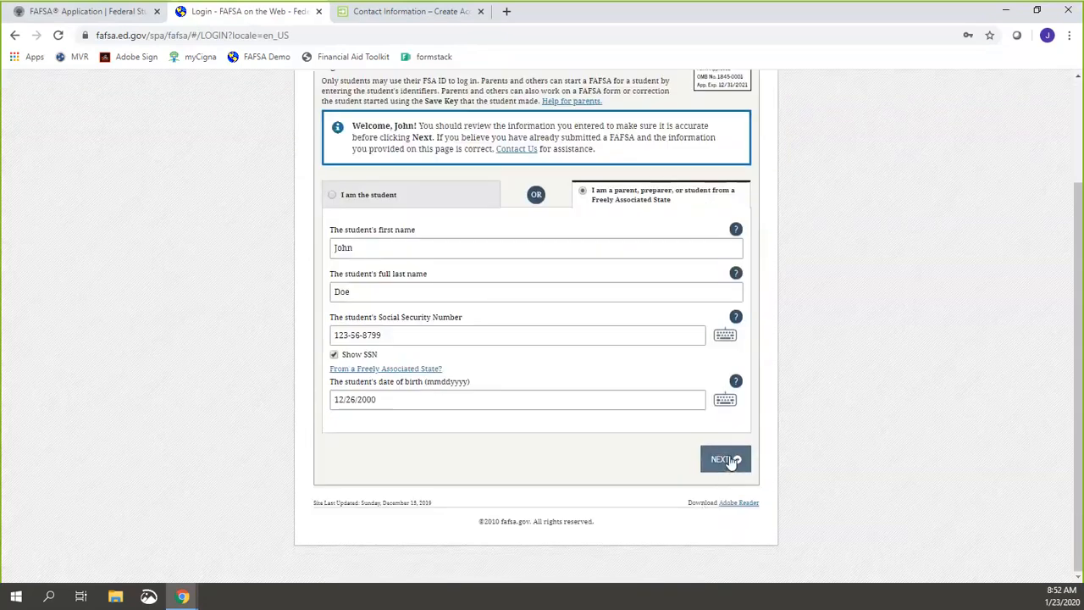
Step: Continue past the welcome notice and accept the disclaimer
left_click(725, 459)
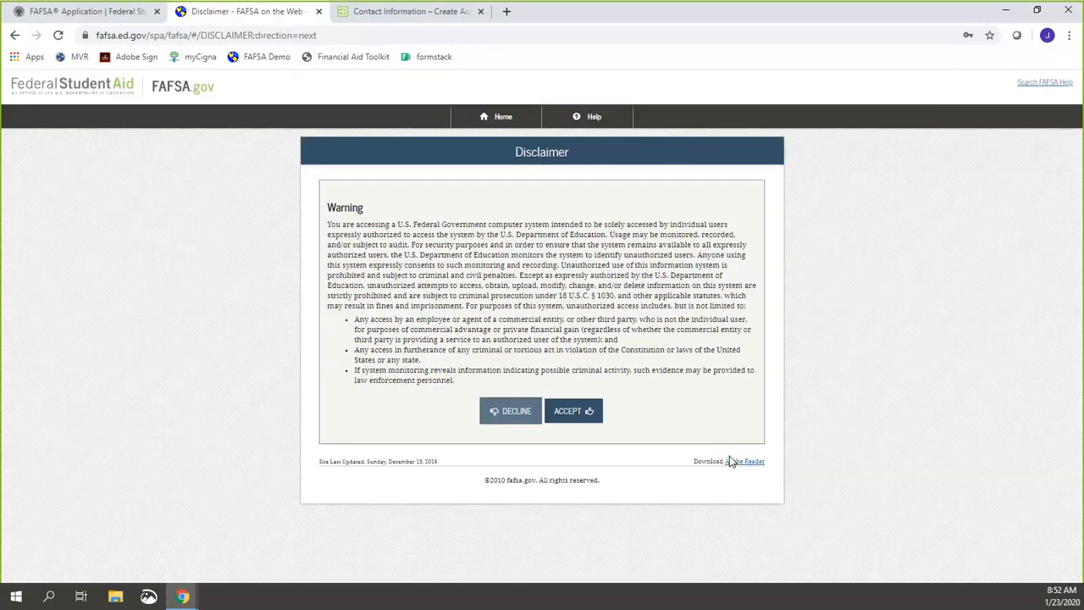
left_click(581, 413)
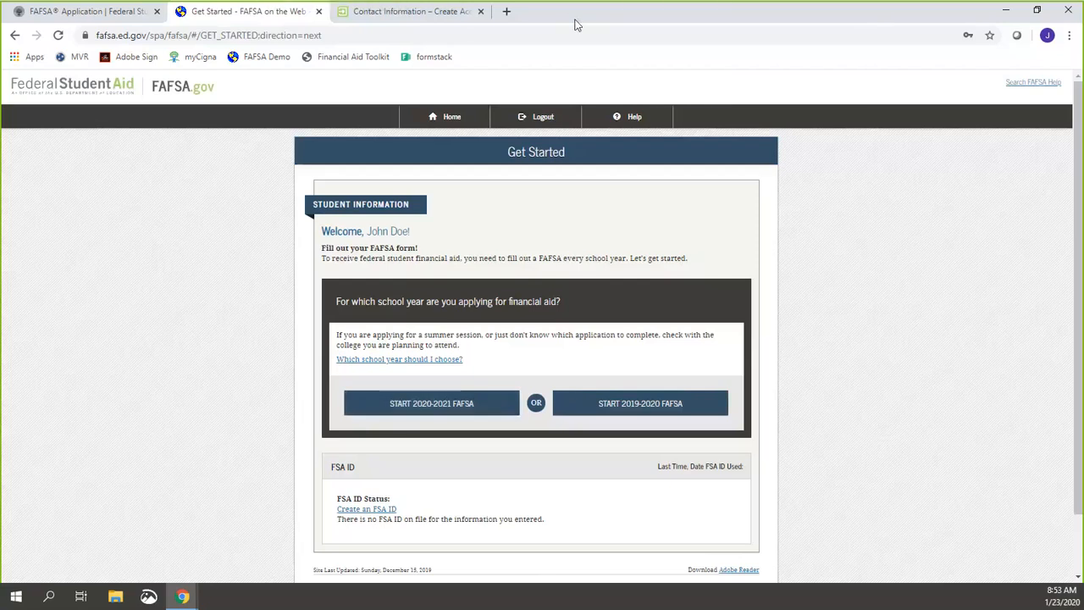
Step: Start the 2020-2021 FAFSA and create a save key, entering it twice
mouse_move(303, 372)
left_mouse_down()
mouse_move(343, 358)
mouse_move(508, 421)
mouse_move(328, 404)
mouse_move(322, 345)
left_mouse_up()
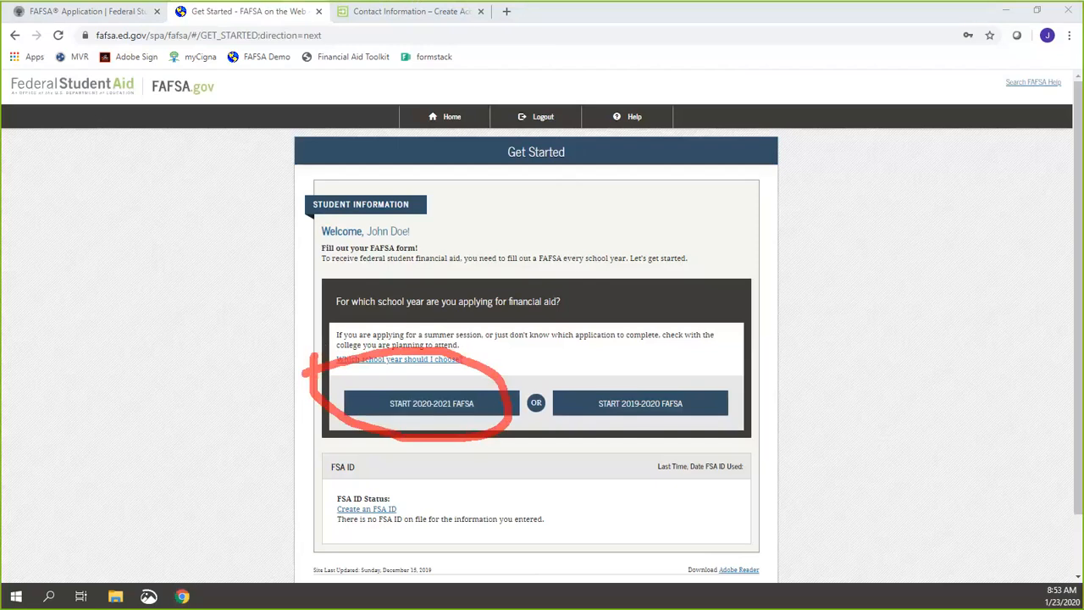
left_click(756, 15)
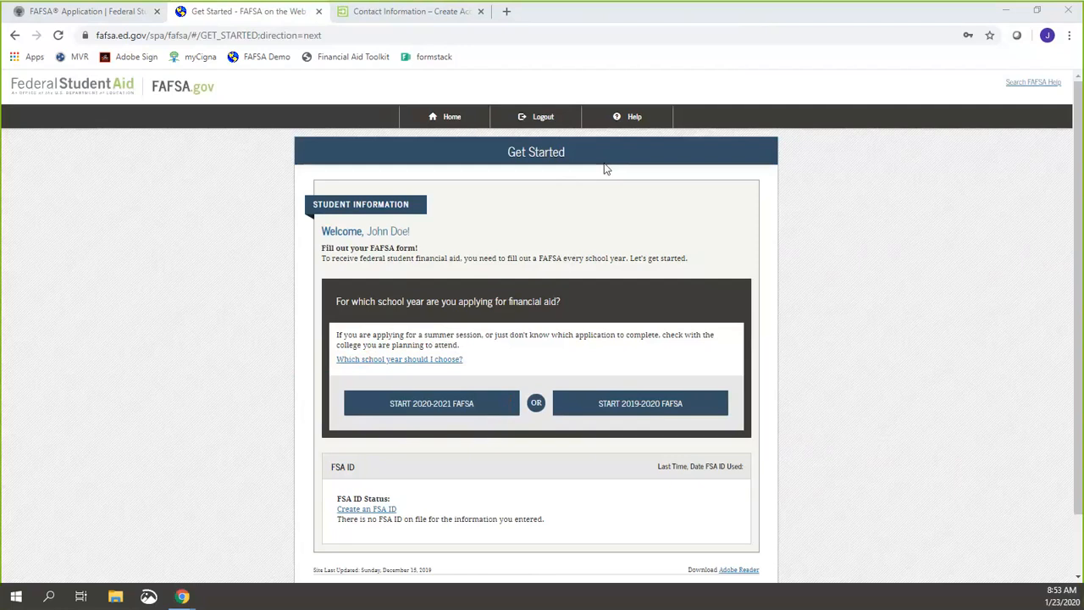
left_click(461, 400)
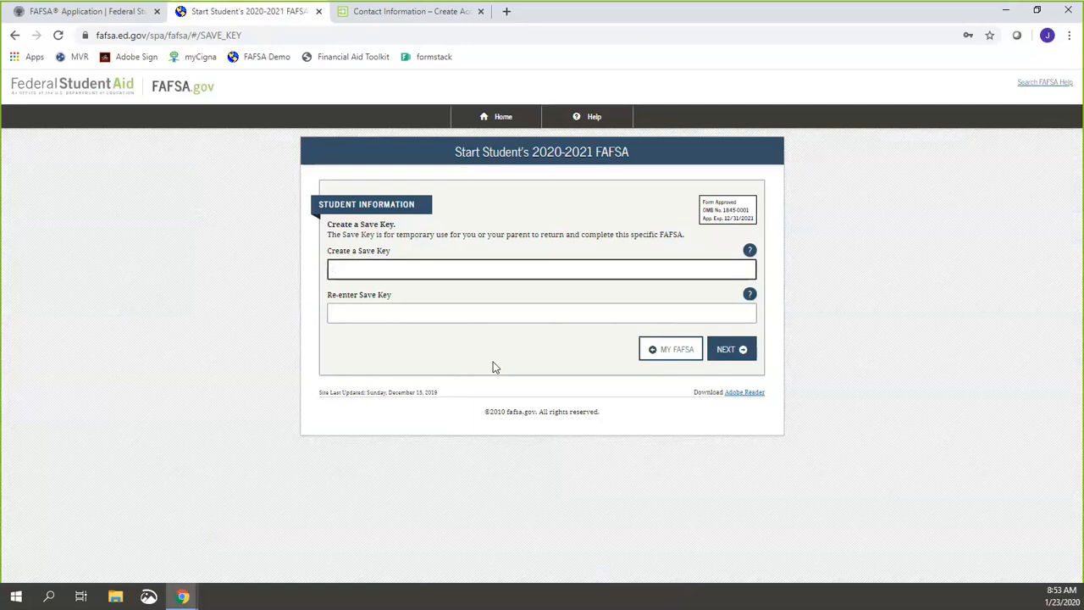
type("••••")
left_click(498, 314)
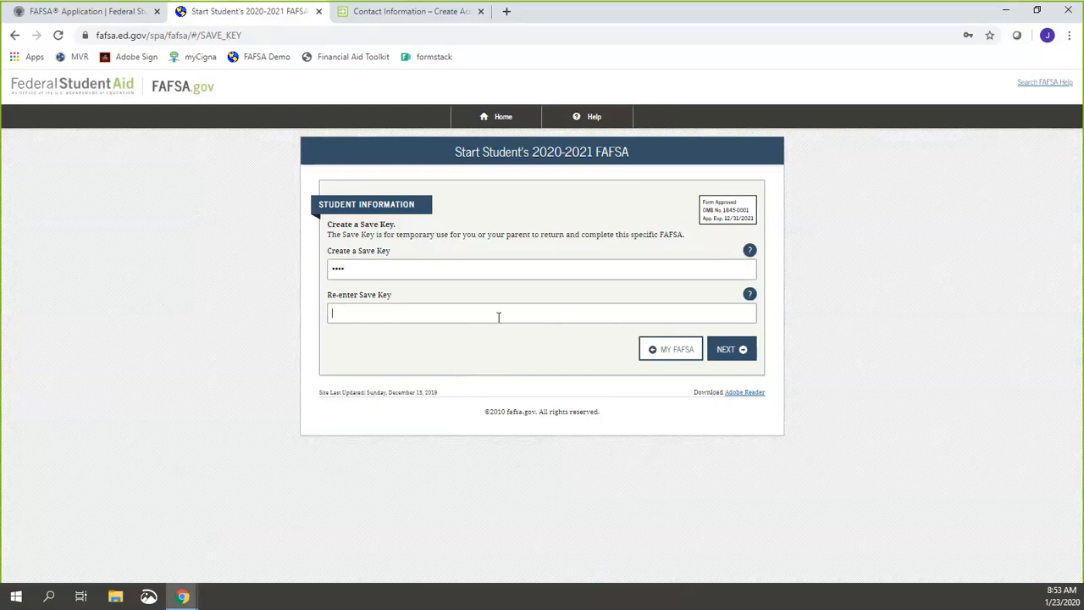
type("••••")
left_click(733, 349)
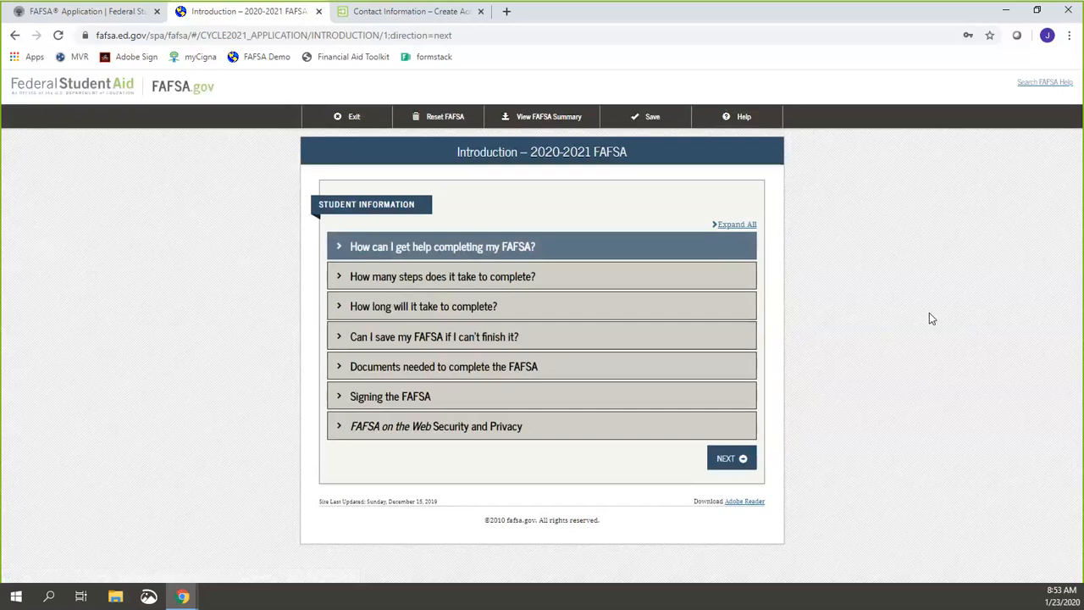
Step: Move past the Introduction and review the student's Personal Information fields
left_click(745, 458)
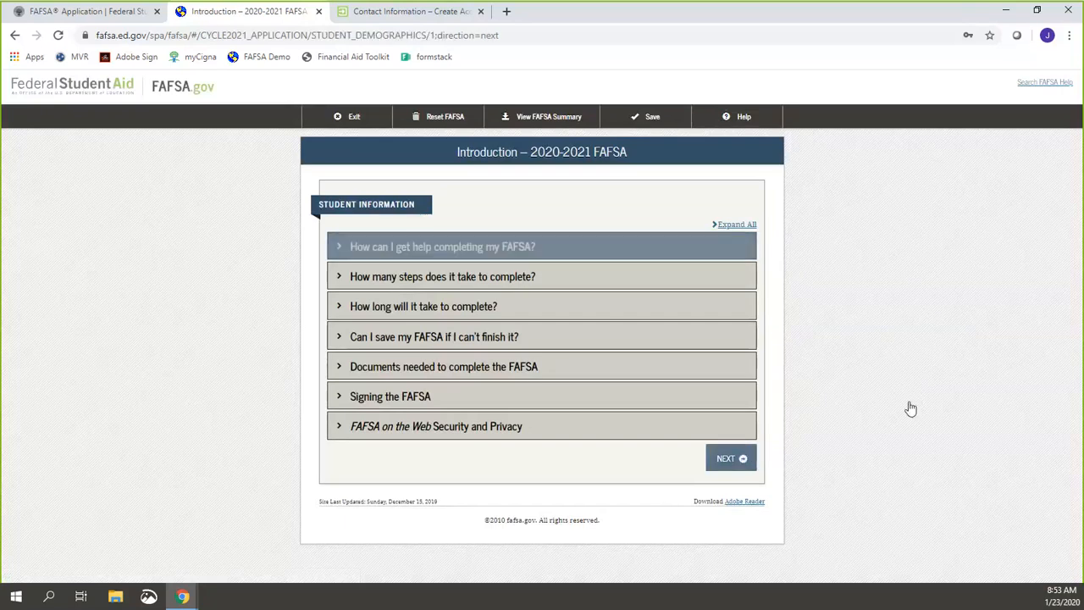
scroll(963, 392, "down", 2)
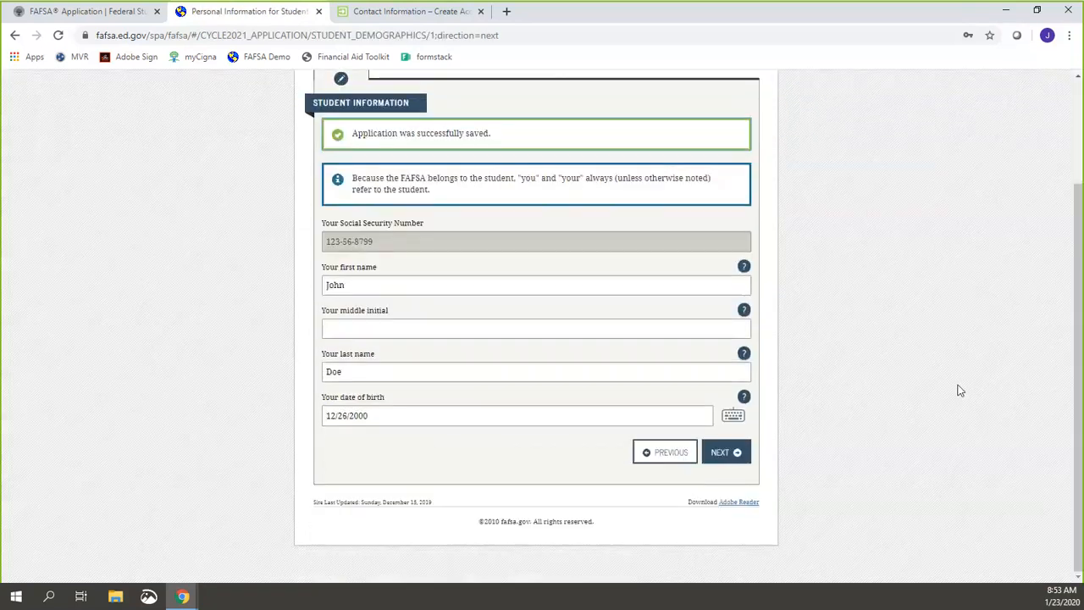
scroll(959, 390, "up", 2)
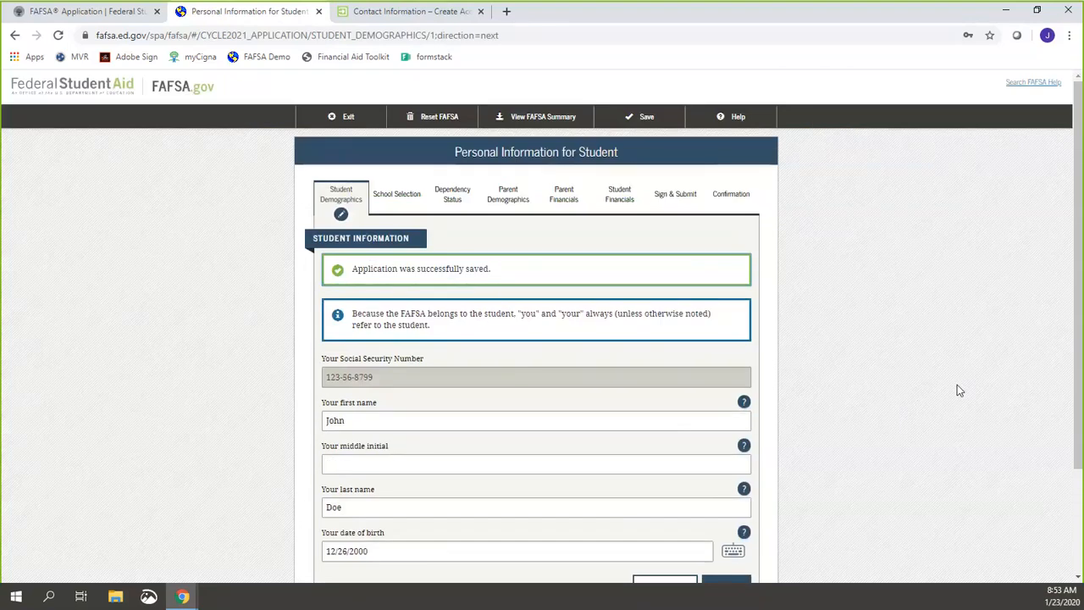
scroll(957, 364, "down", 2)
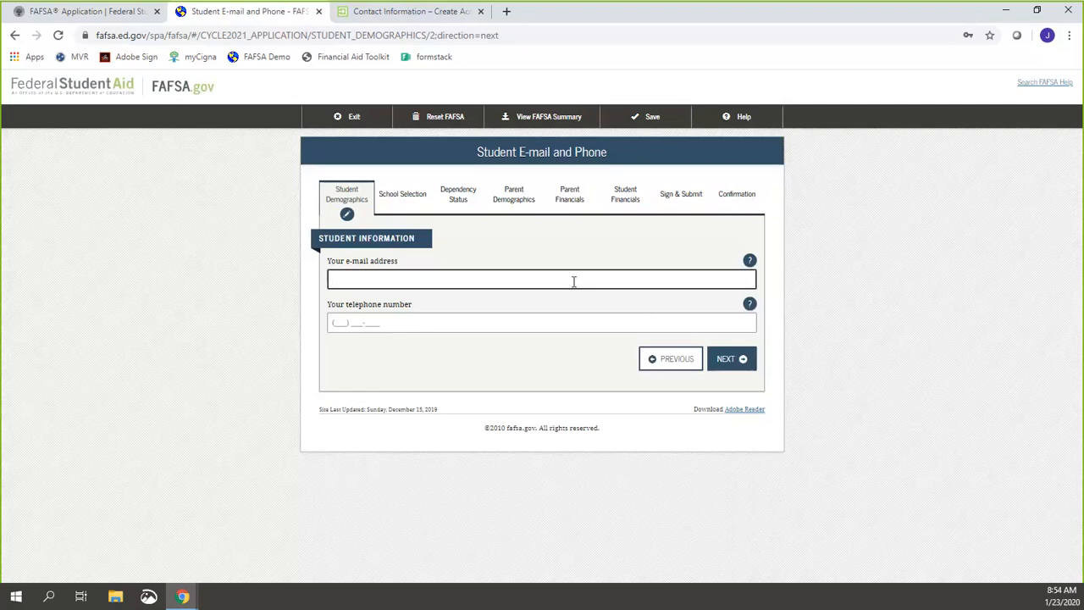
Step: Enter the student's e-mail address in both e-mail fields, correcting typos, and submit the page
left_click(745, 363)
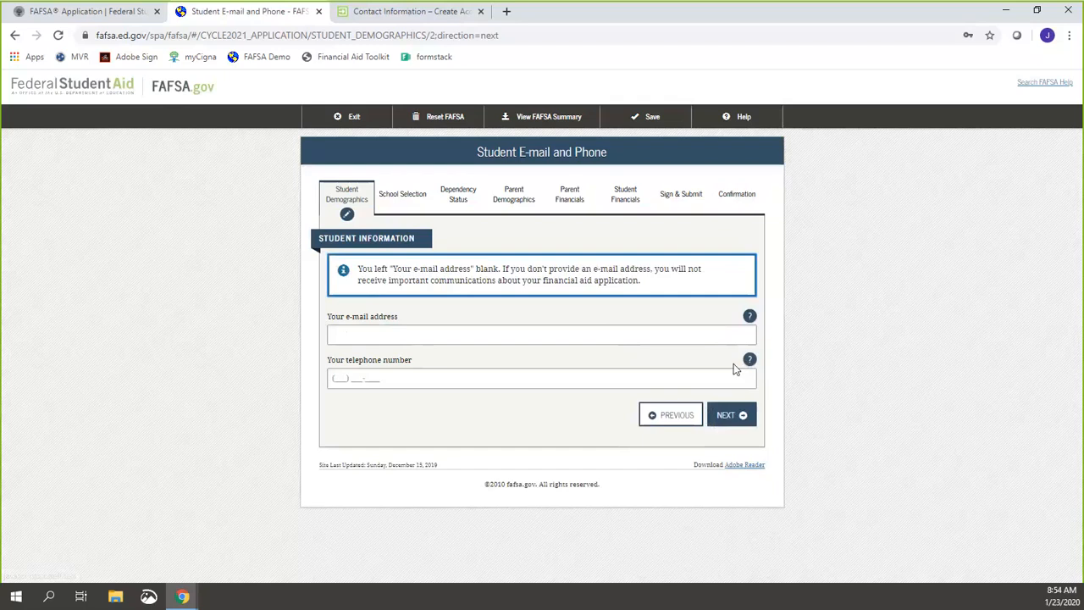
left_click(644, 326)
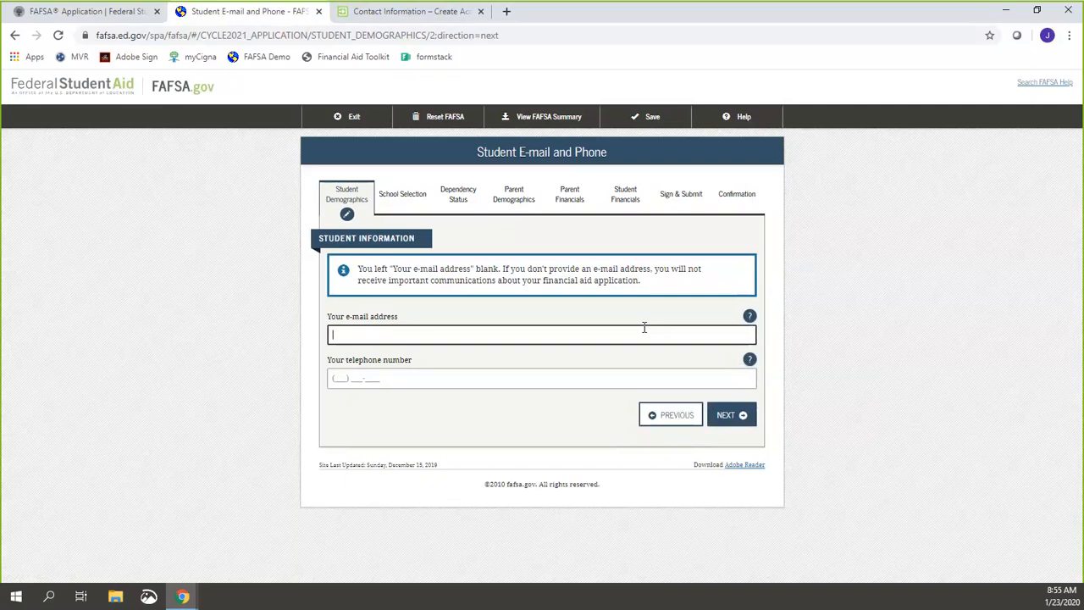
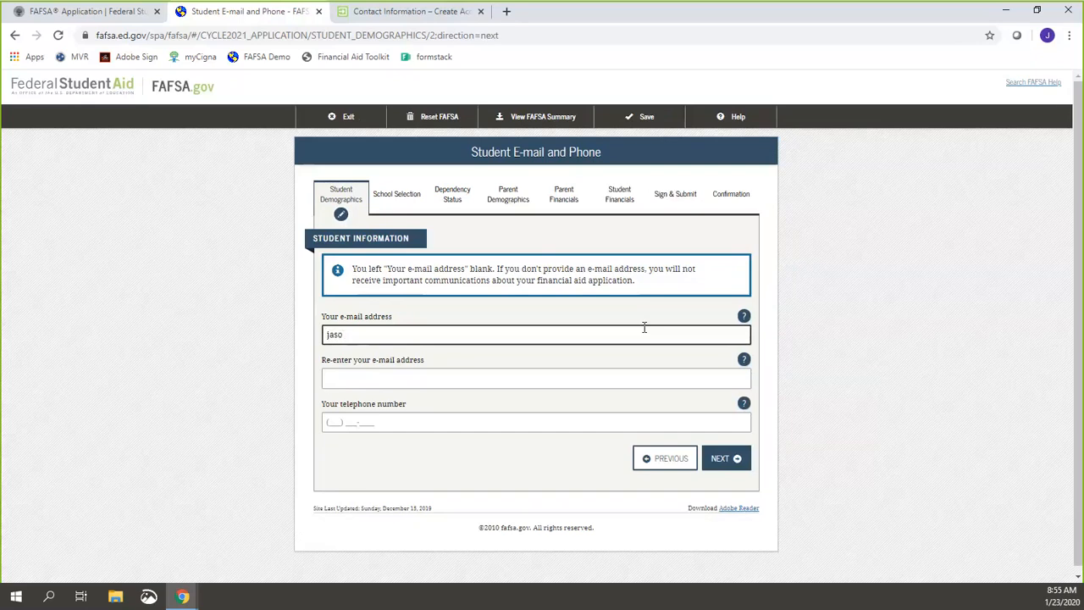
key("Tab")
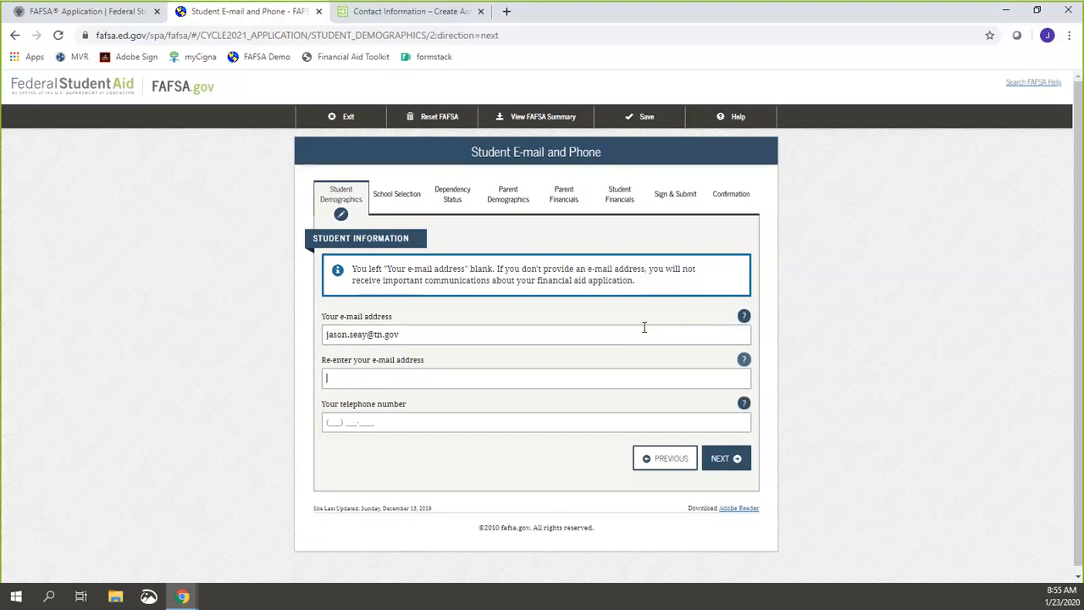
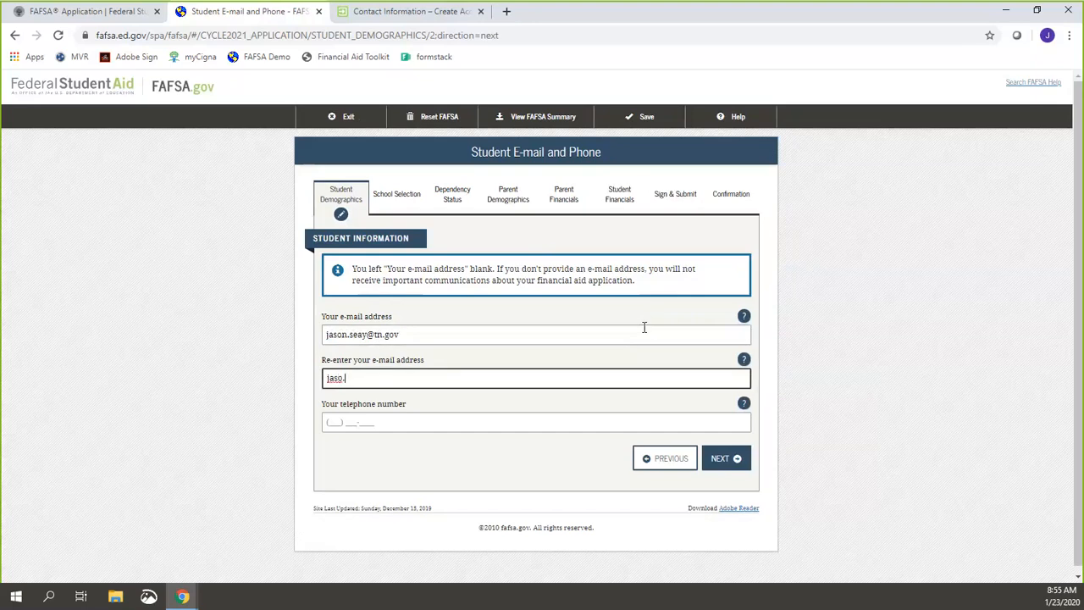
left_click(738, 460)
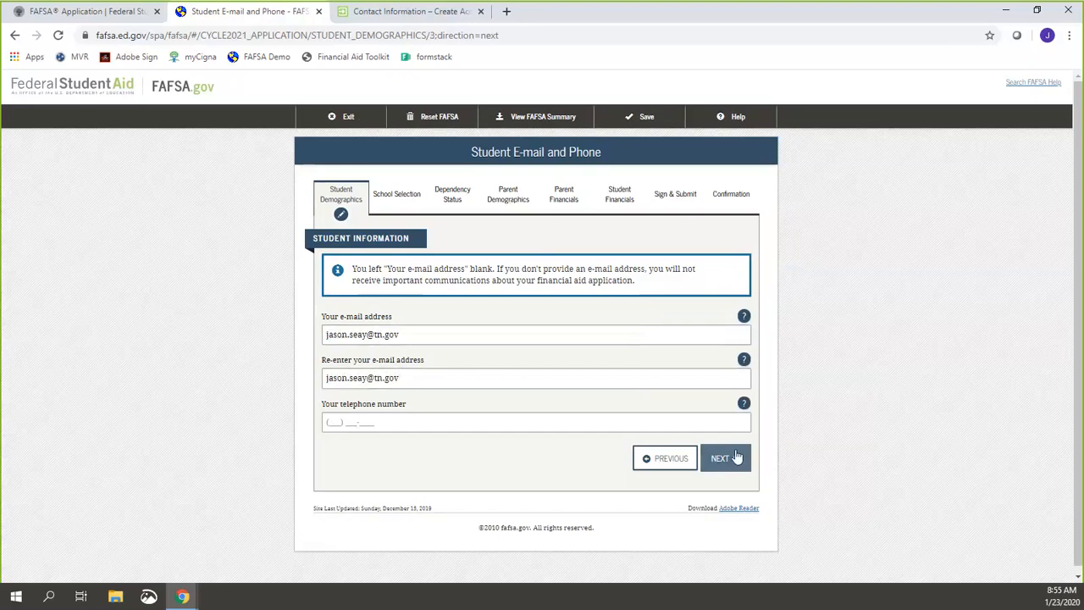
Step: Fill in the student's street address, city, state and ZIP code, then continue
type("1234")
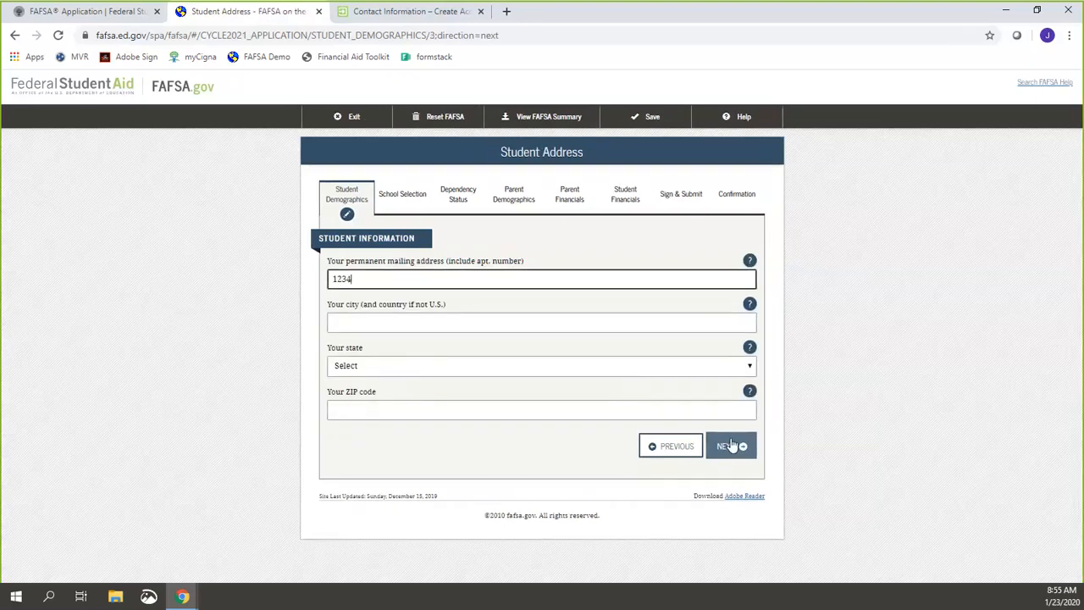
type(" Main")
key("Tab")
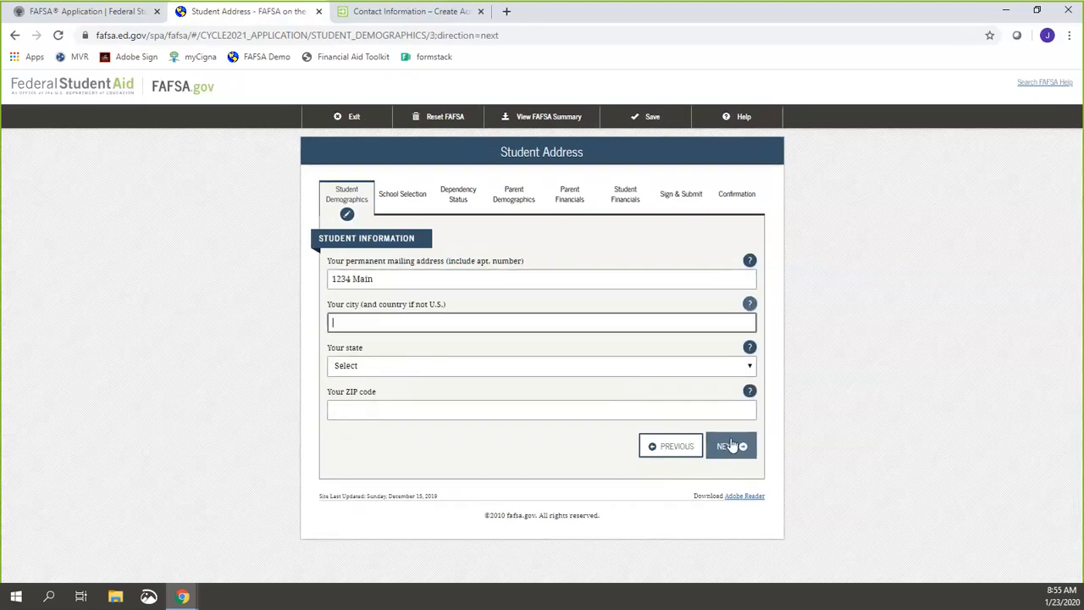
type("Nashv")
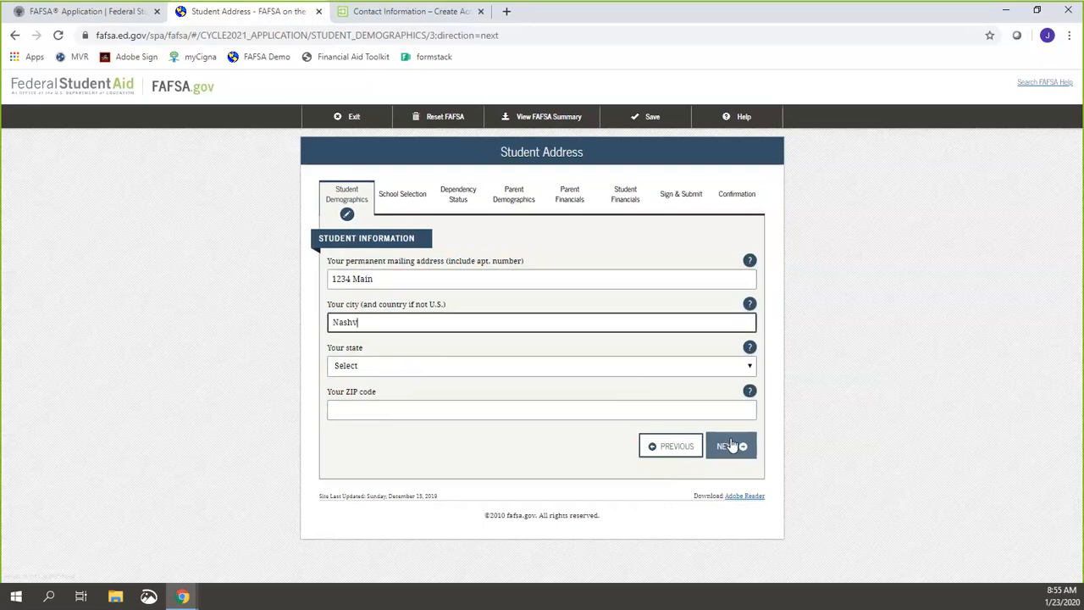
type("ille")
key("Tab")
key("t")
key("Tab")
type("37")
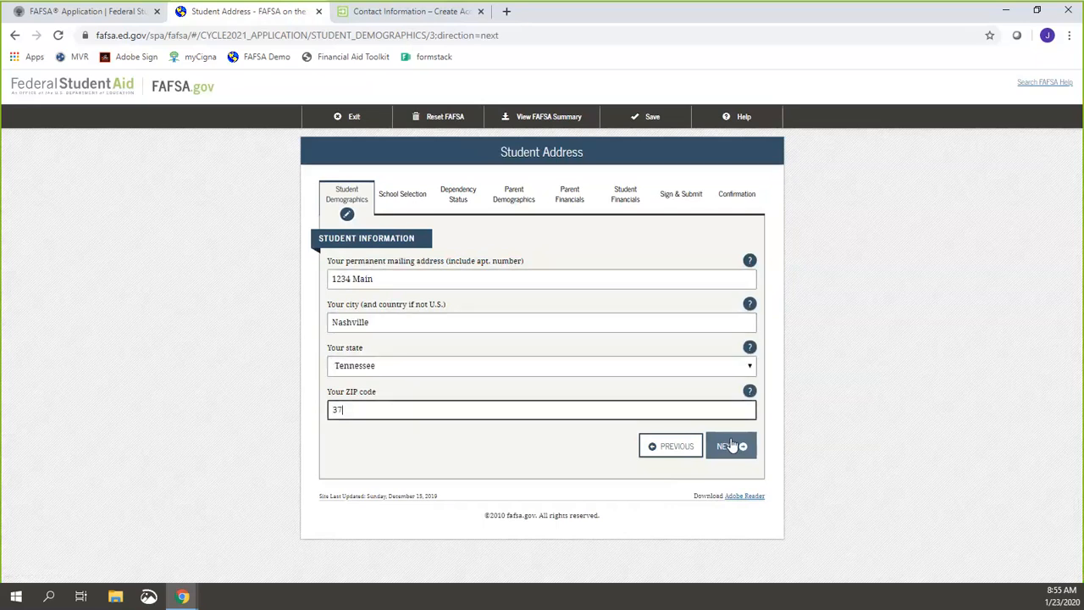
type("243")
left_click(722, 447)
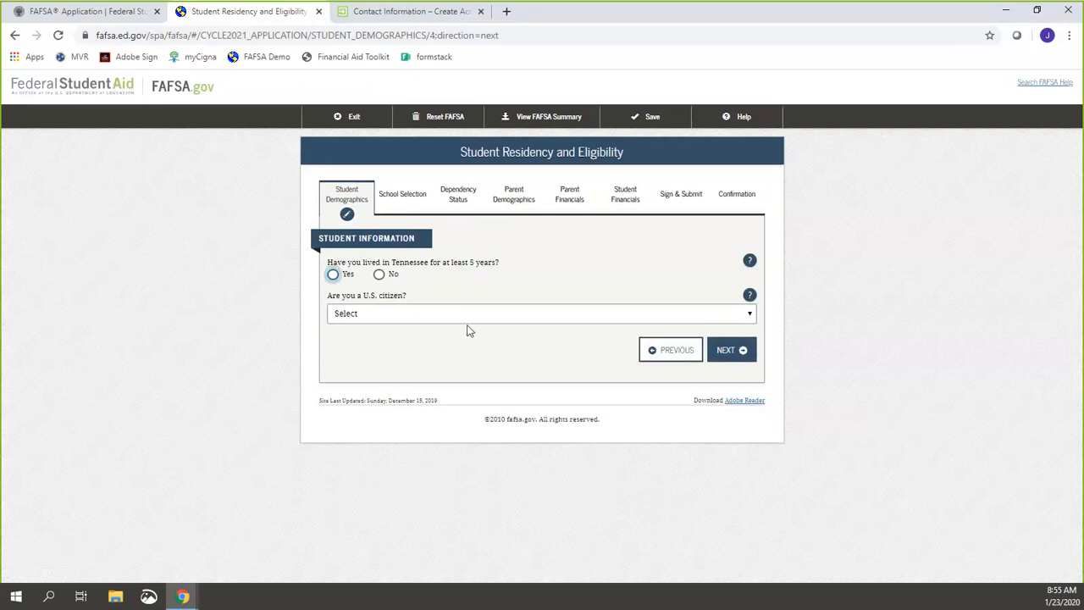
Step: Answer Yes to five years in Tennessee and set citizenship to eligible noncitizen
left_click(333, 274)
left_click(360, 315)
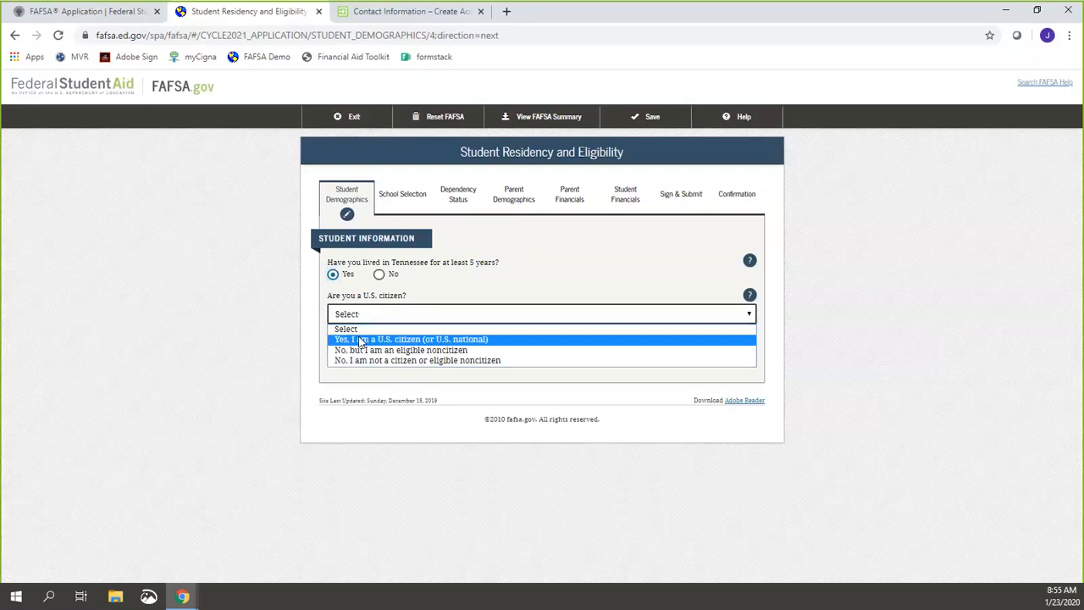
left_click(360, 339)
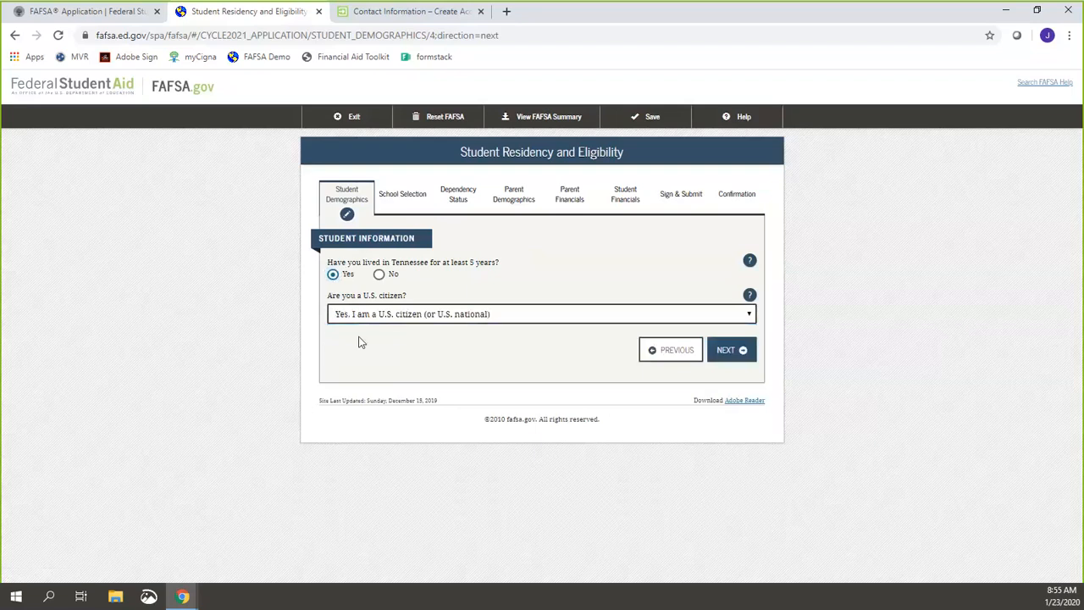
left_click(500, 319)
left_click(480, 352)
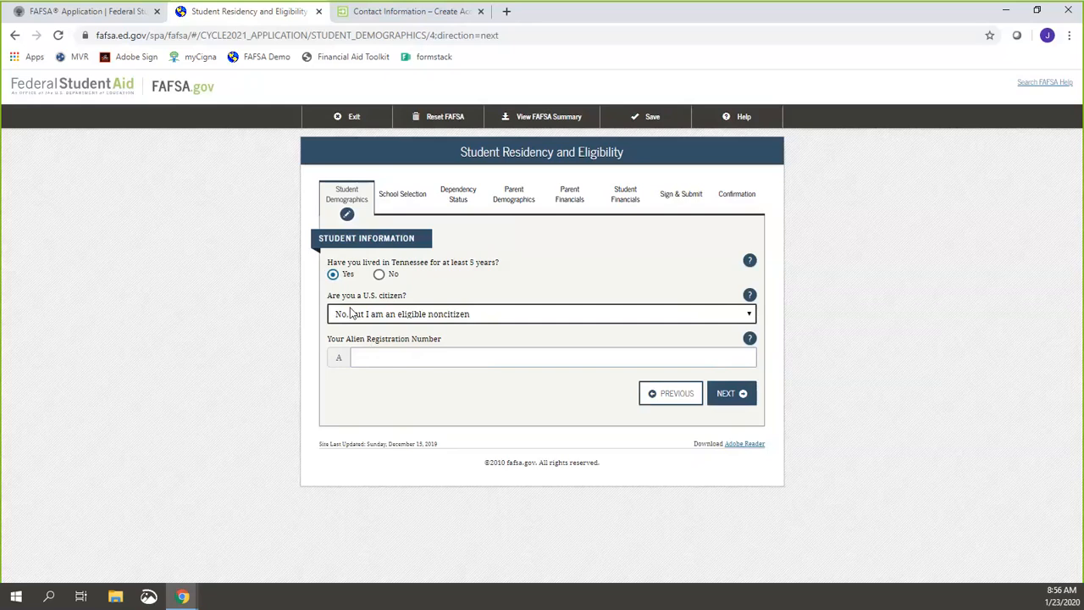
Step: Switch the citizenship answer between U.S. citizen and eligible noncitizen, finally choosing U.S. citizen
left_click(349, 313)
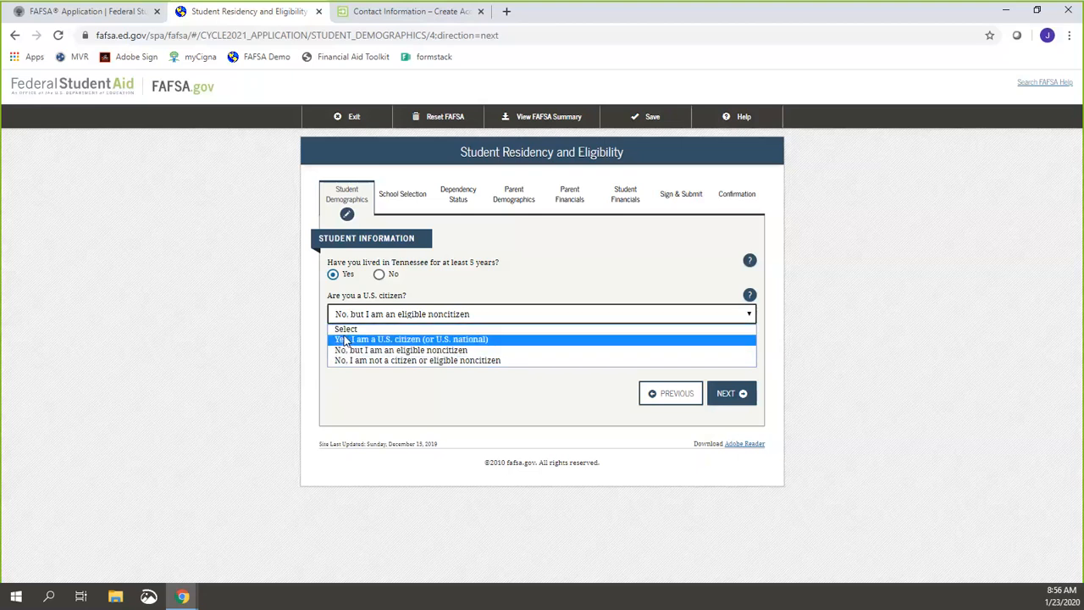
left_click(345, 339)
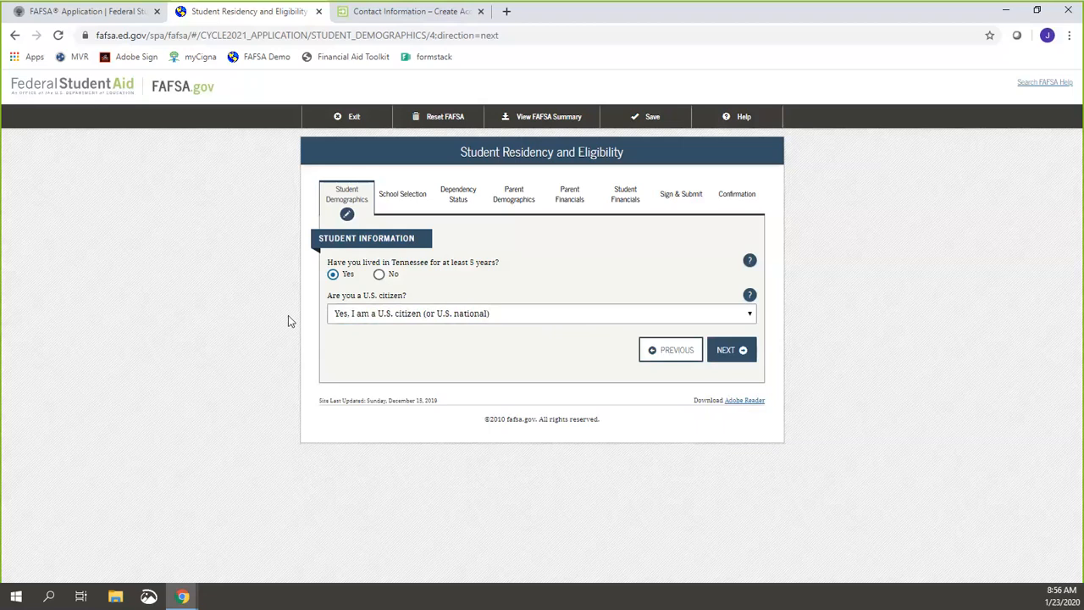
left_click(407, 325)
left_click(393, 350)
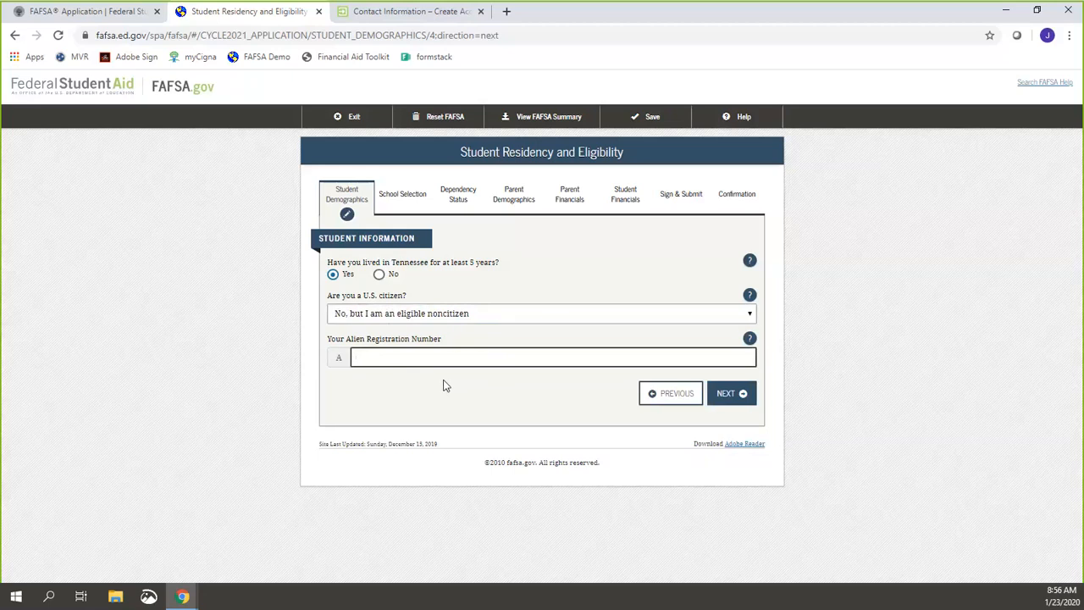
left_click(544, 313)
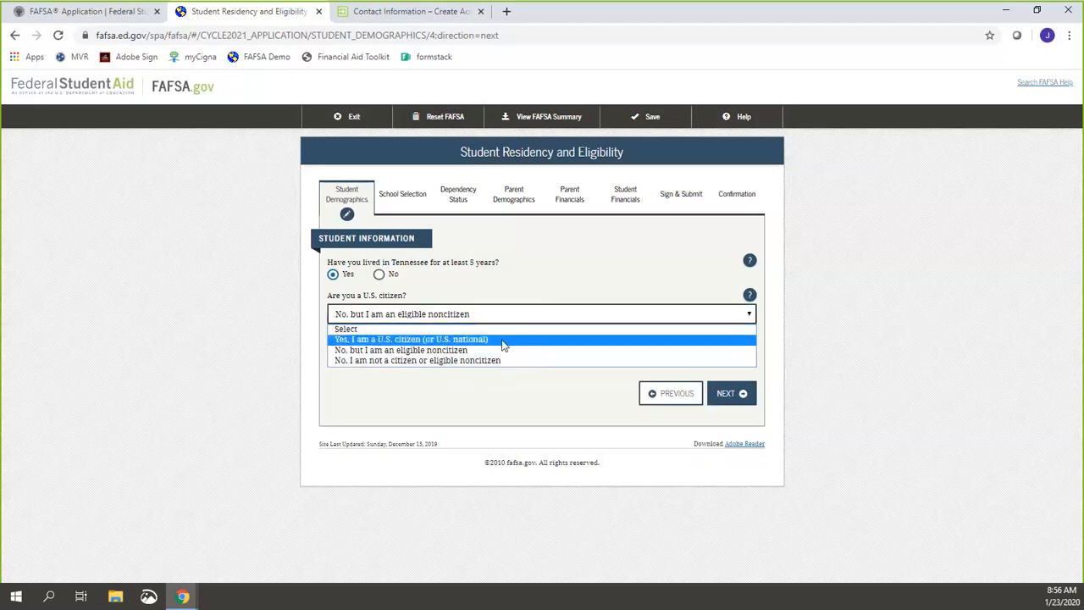
left_click(502, 343)
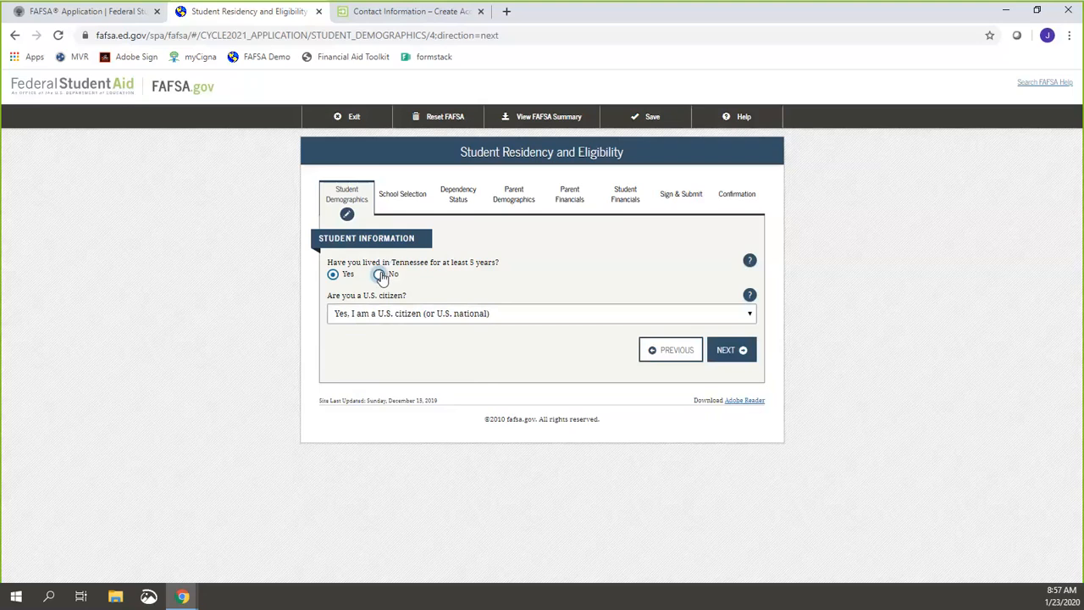
Step: Answer No to both residency questions, give 01/2018 as the residency date, and continue
left_click(381, 275)
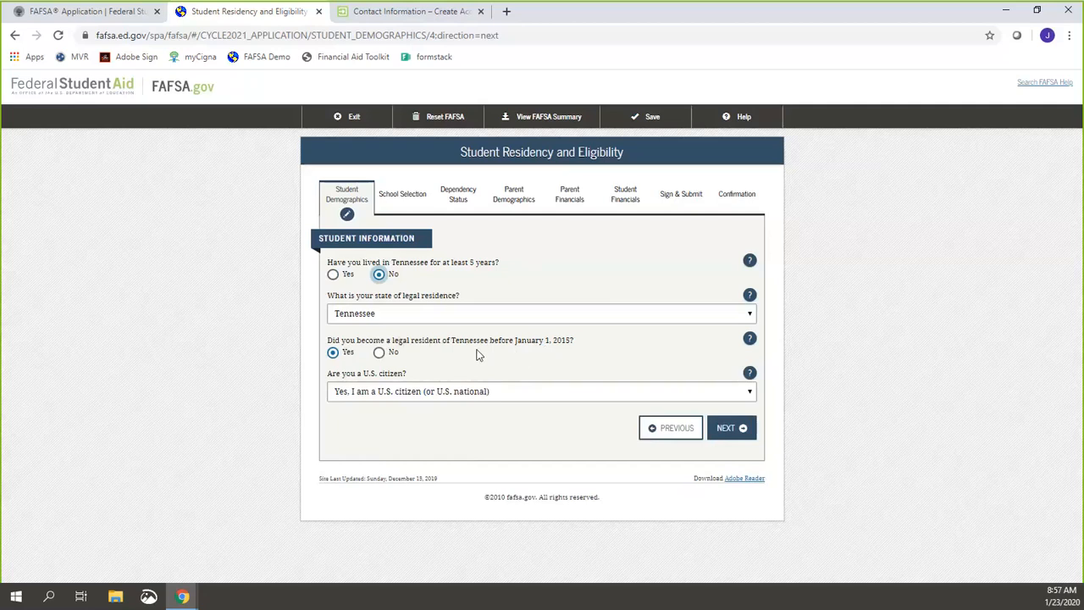
left_click(381, 354)
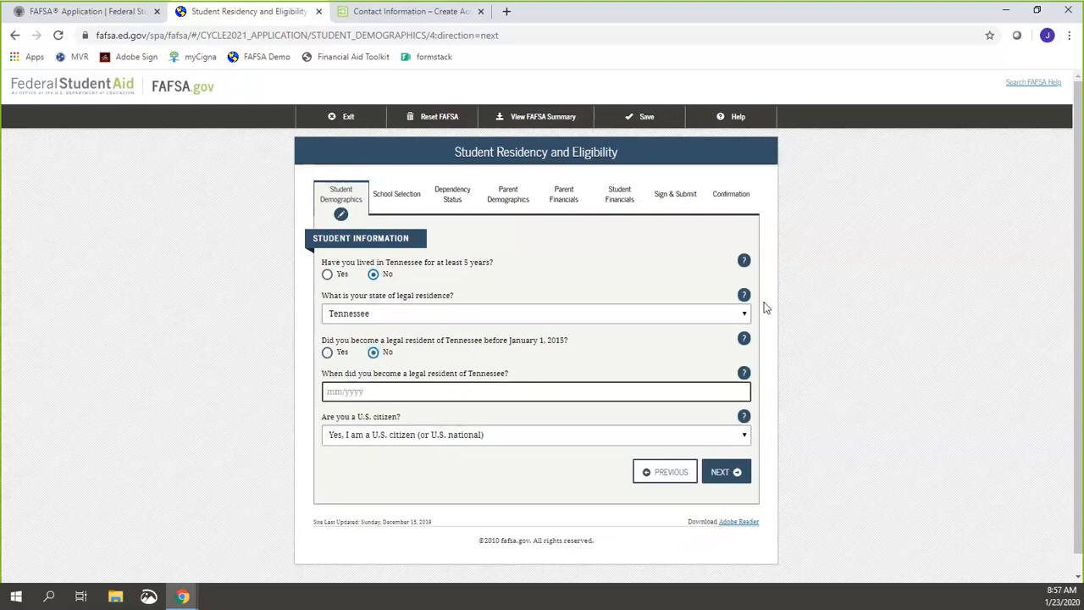
type("01/2018")
left_click(715, 476)
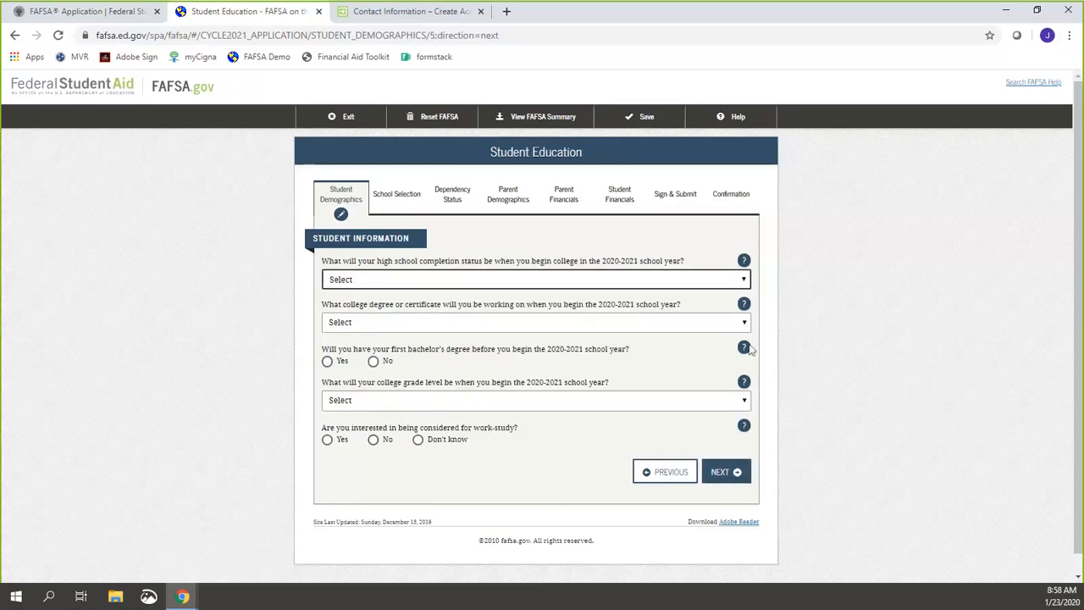
Step: Choose High school diploma, 1st bachelor's degree, Never attended college/1st yr., and Yes to work-study
left_click(545, 279)
left_click(512, 306)
left_click(475, 324)
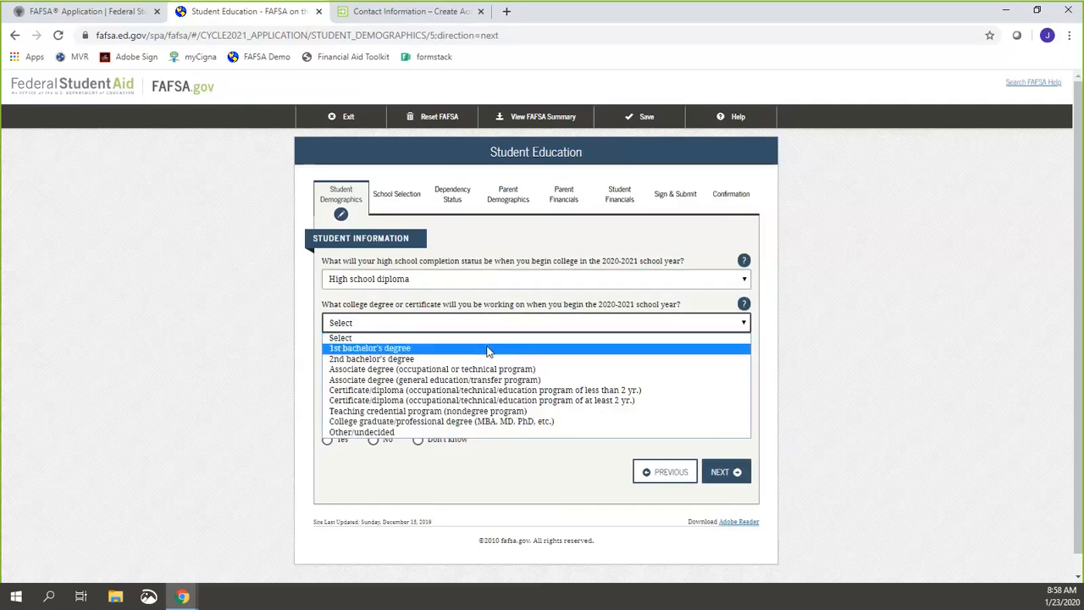
left_click(490, 348)
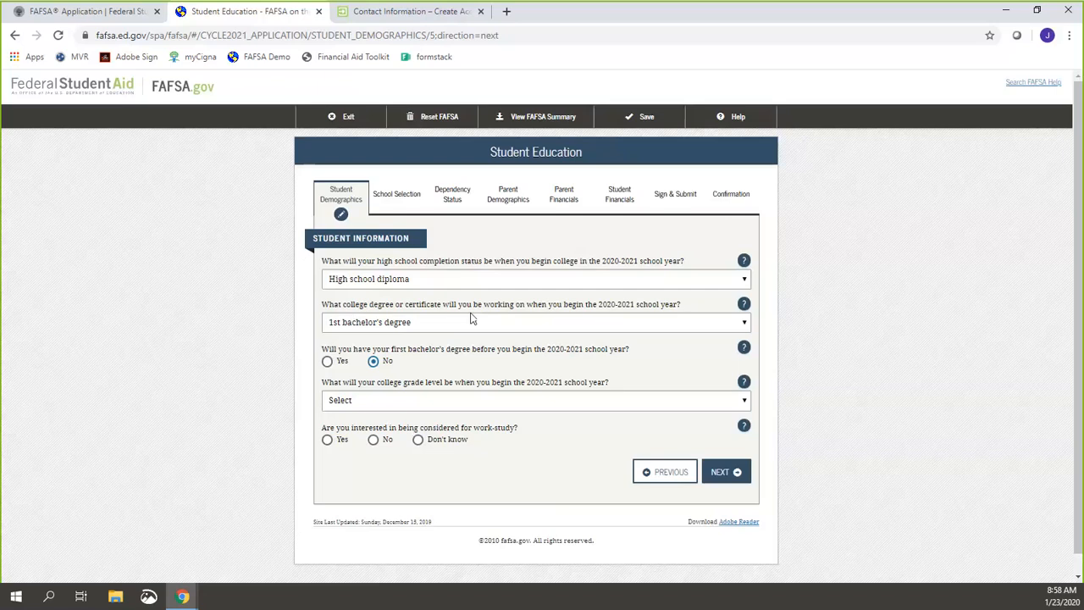
left_click(439, 398)
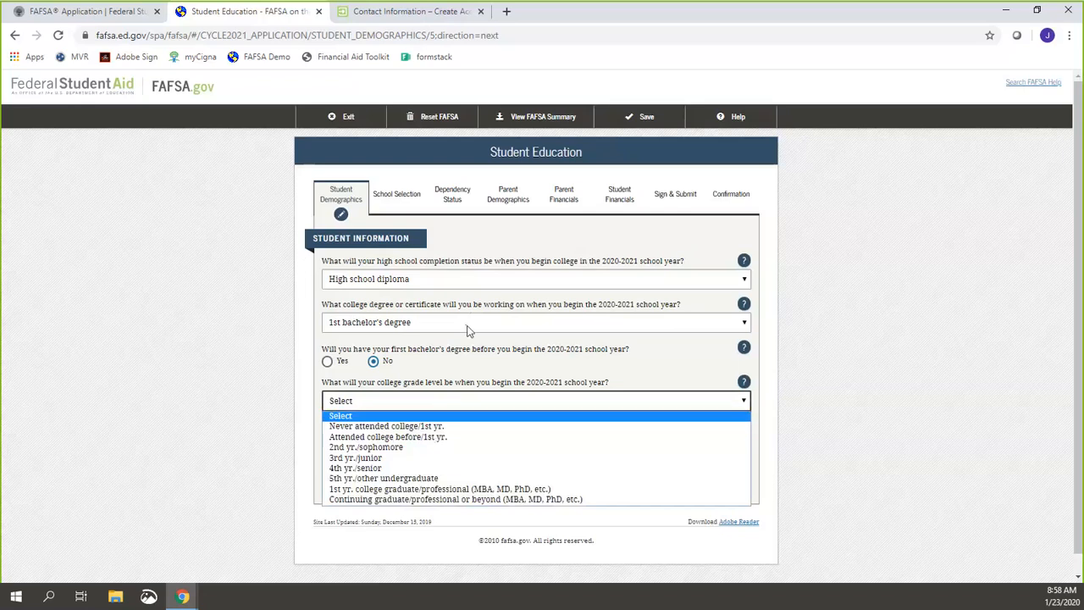
left_click(496, 426)
left_click(468, 470)
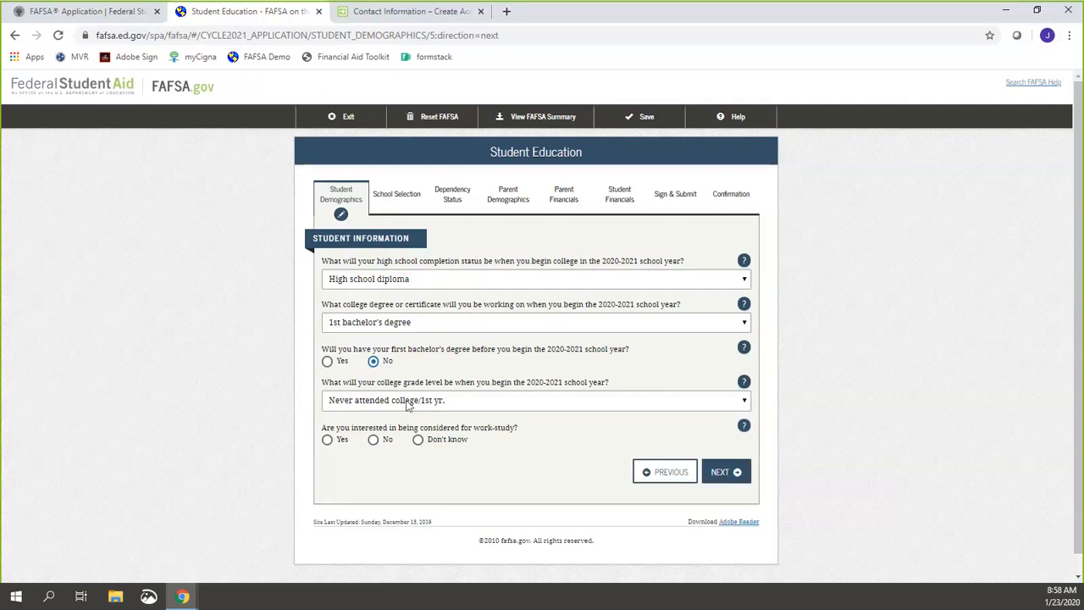
left_click(328, 439)
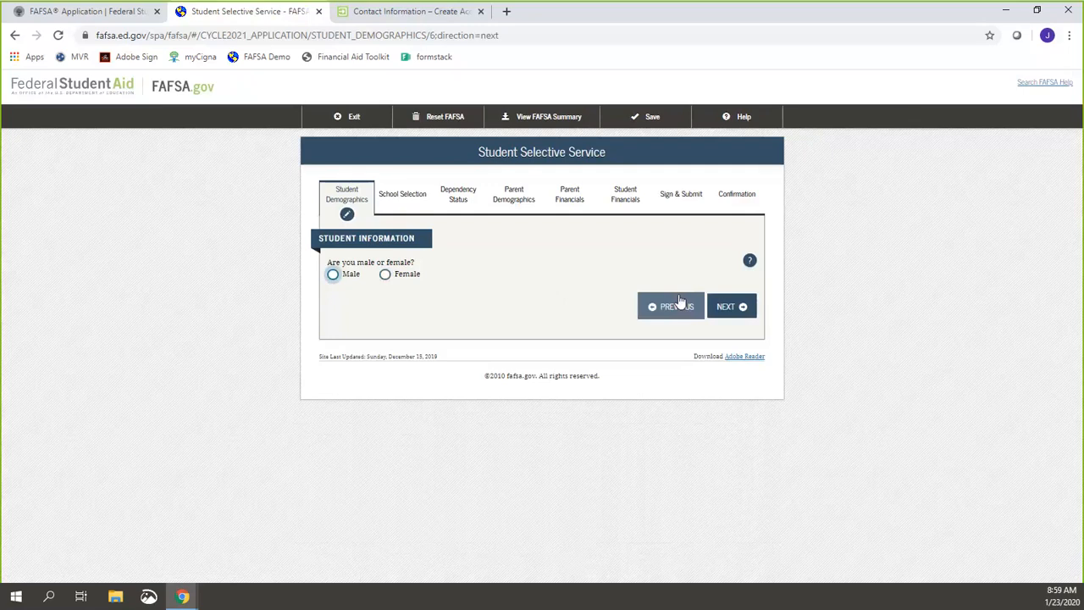
Step: Answer Male, not registered, and Yes to registering with Selective Service, then continue
left_click(350, 278)
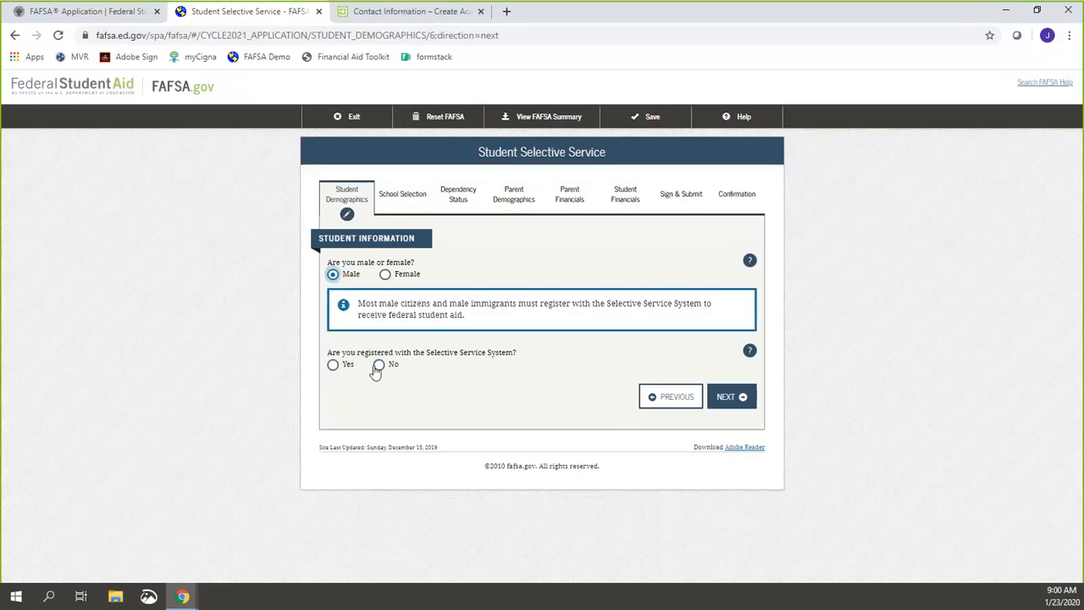
left_click(378, 365)
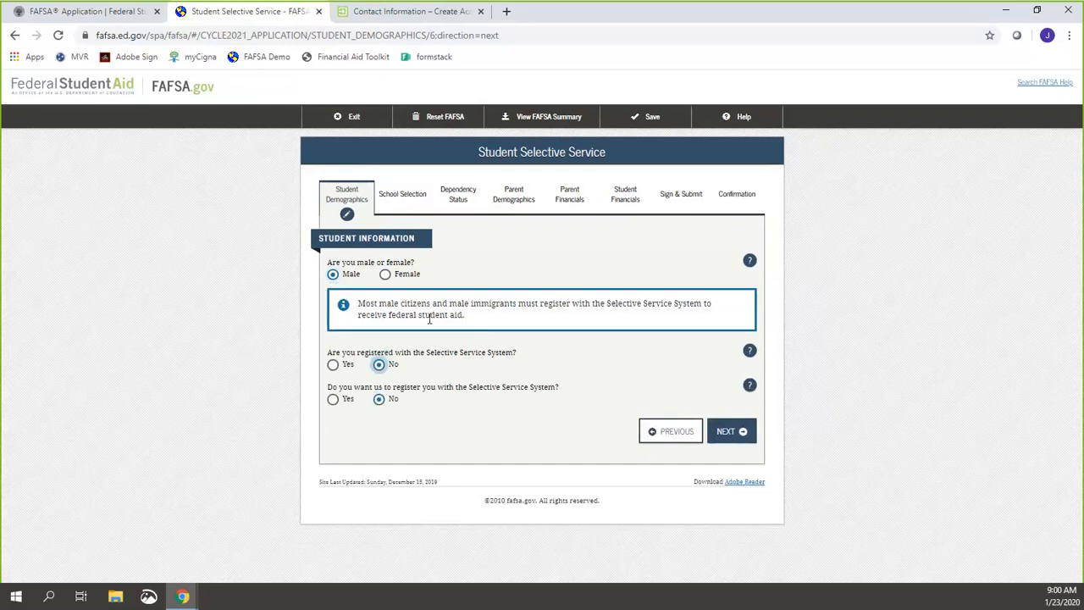
left_click(343, 399)
mouse_move(373, 383)
left_mouse_down()
mouse_move(370, 413)
mouse_move(373, 391)
left_mouse_up()
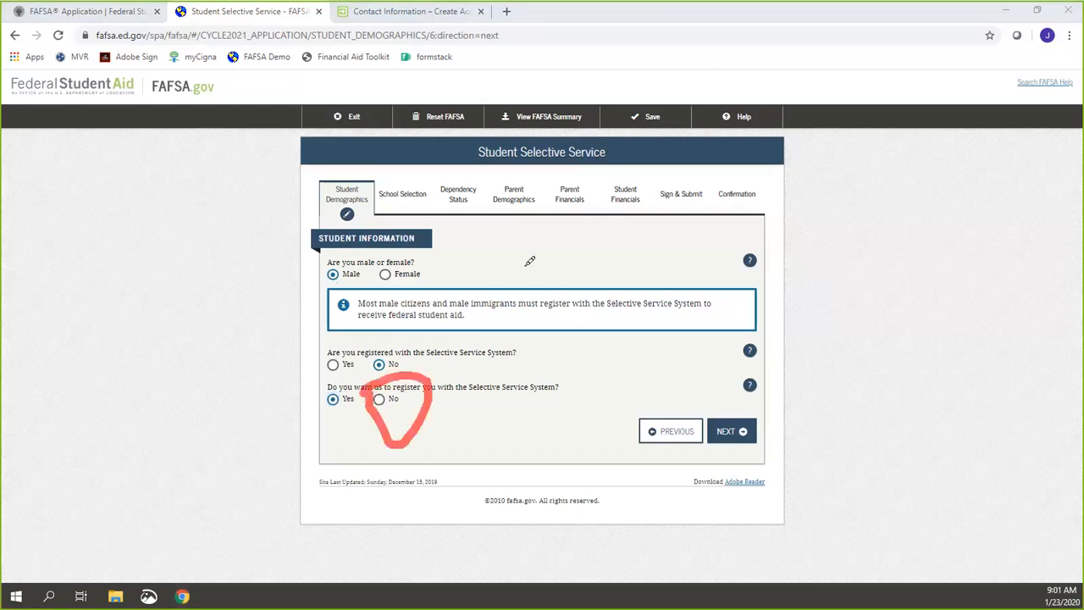
left_click(758, 20)
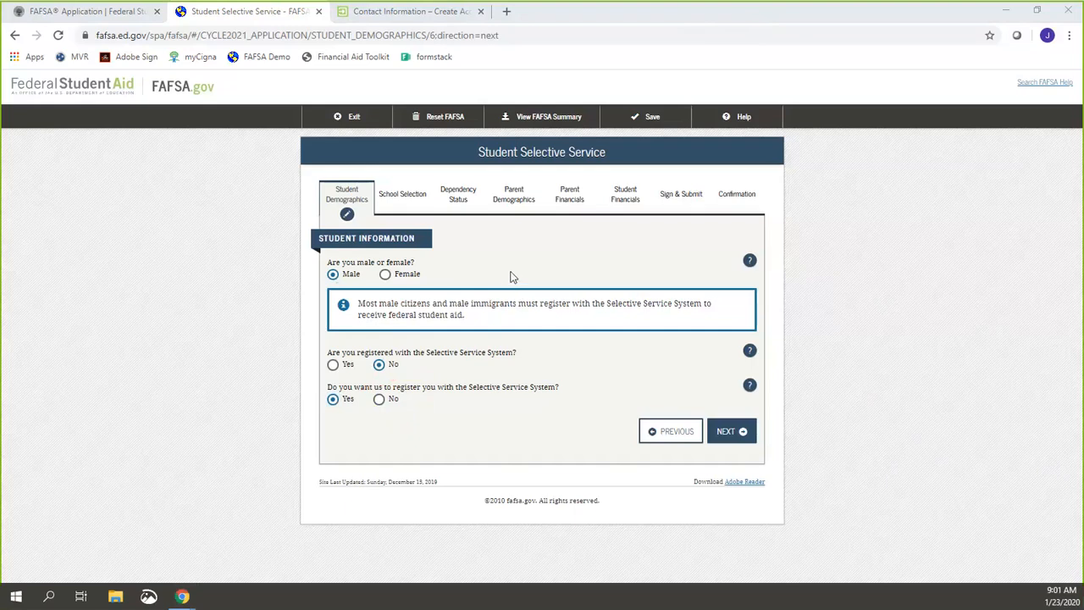
left_click(743, 430)
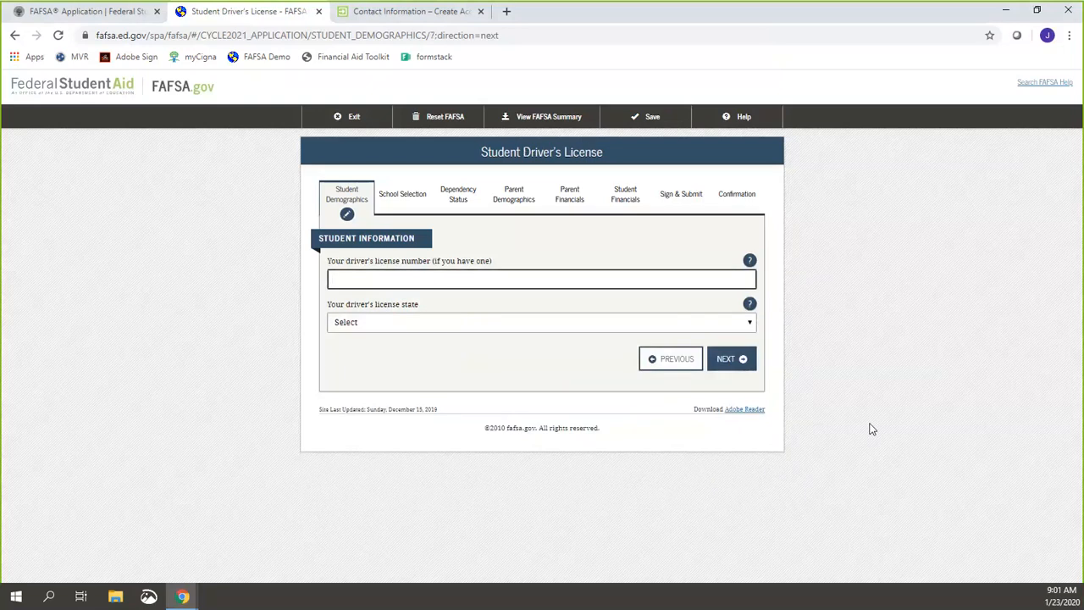
Step: Skip the driver's license page, answer No to foster care, and save the demographics
left_click(724, 363)
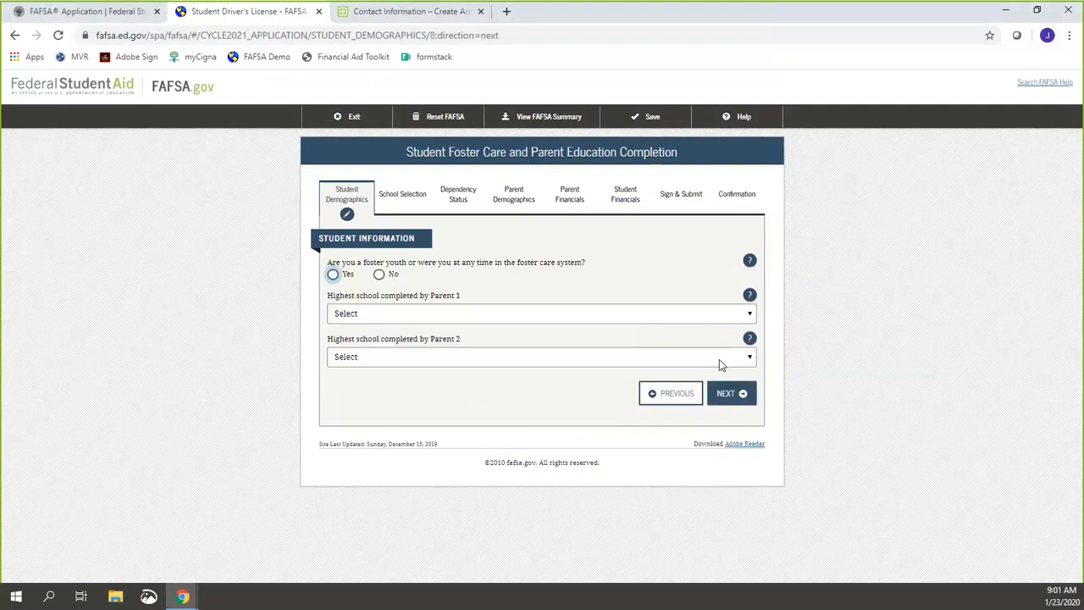
left_click(379, 276)
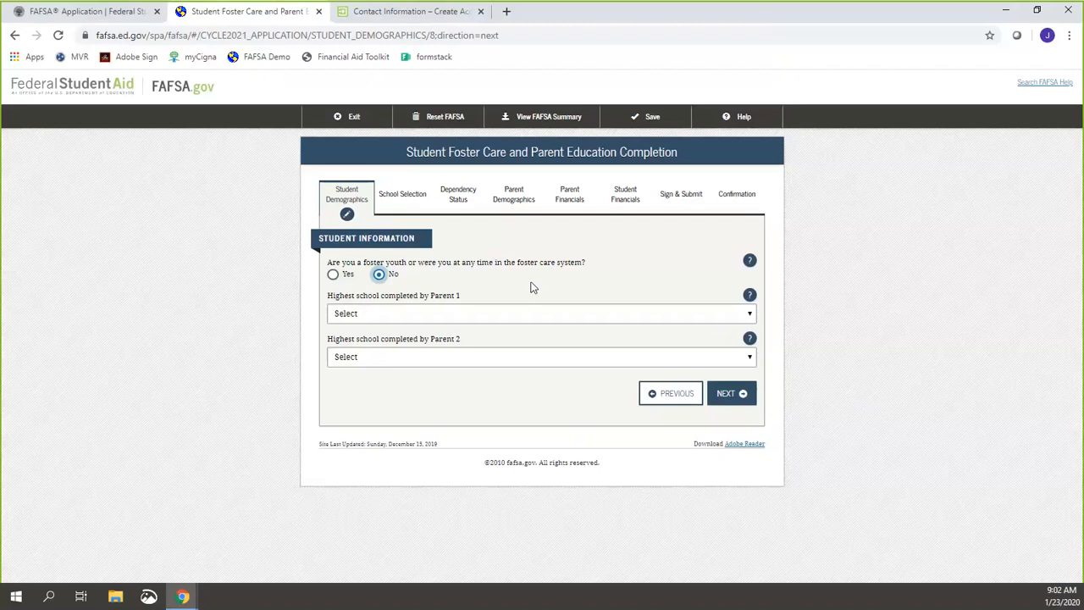
left_click(726, 393)
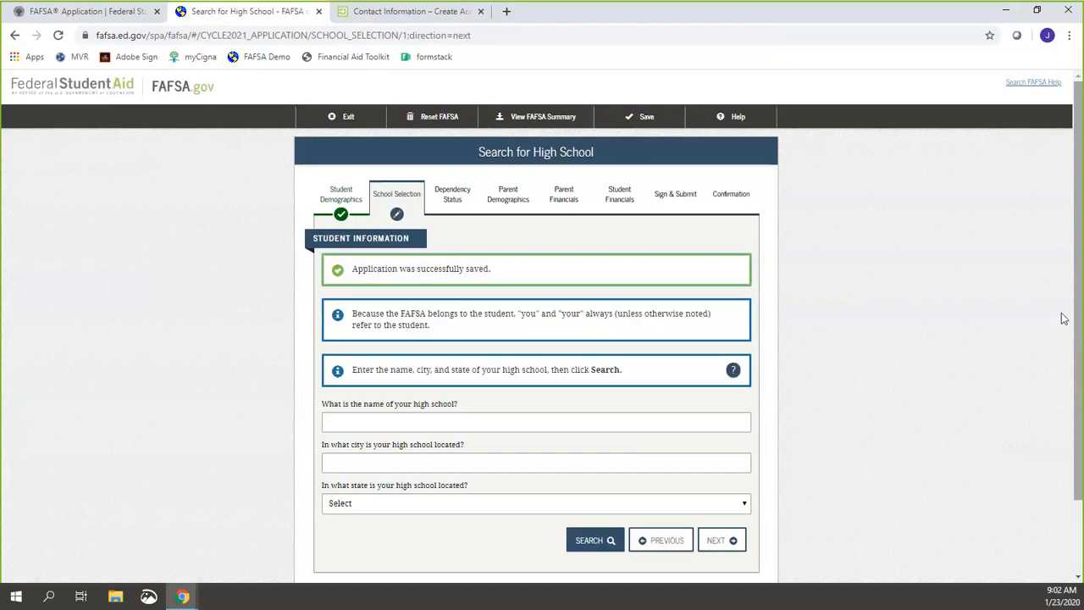
Step: Search Tennessee for 'Hillwood', select Hillwood High, and continue to the college search
scroll(1063, 320, "down", 2)
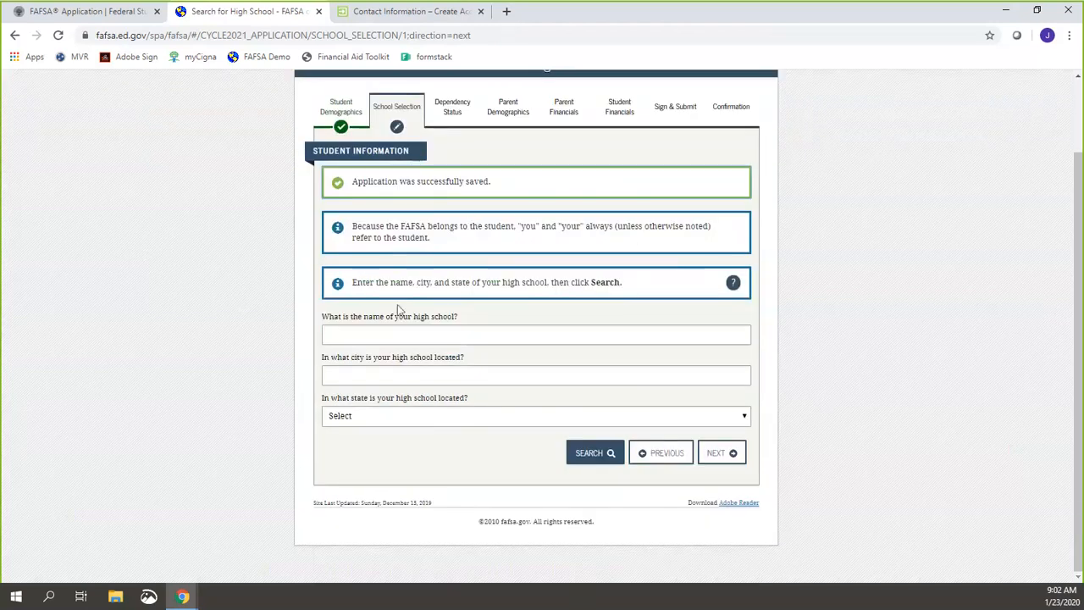
left_click(403, 334)
type("Hillwood")
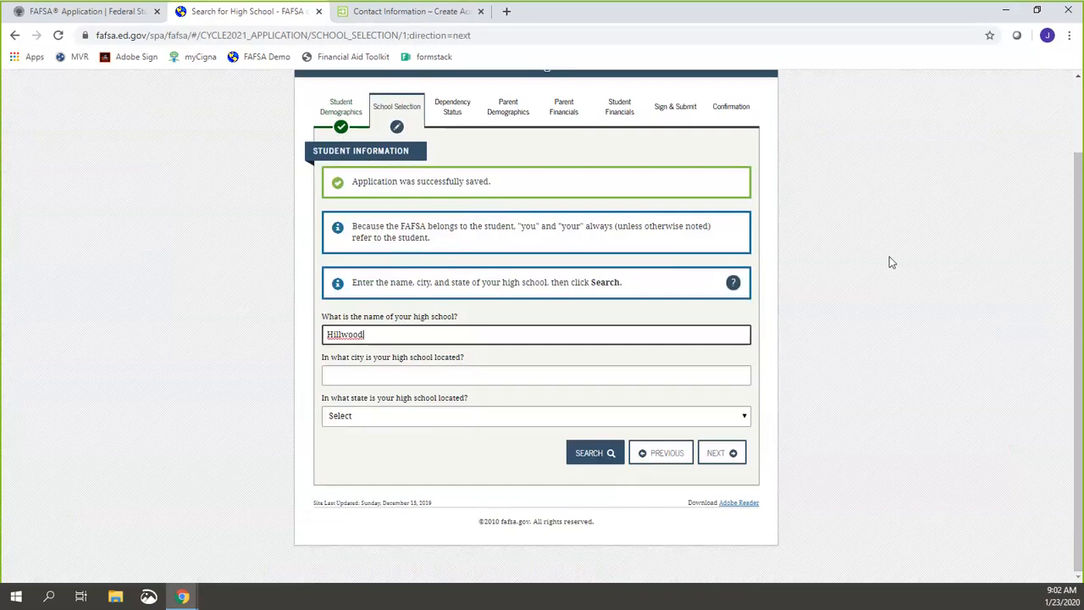
key("Tab")
key("Tab")
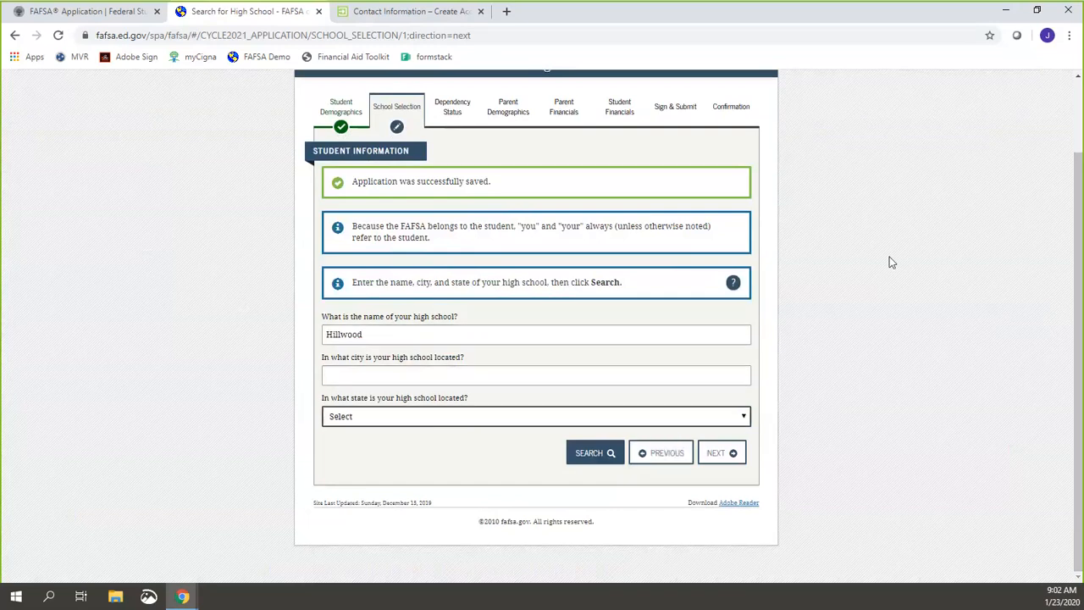
key("t")
left_click(605, 455)
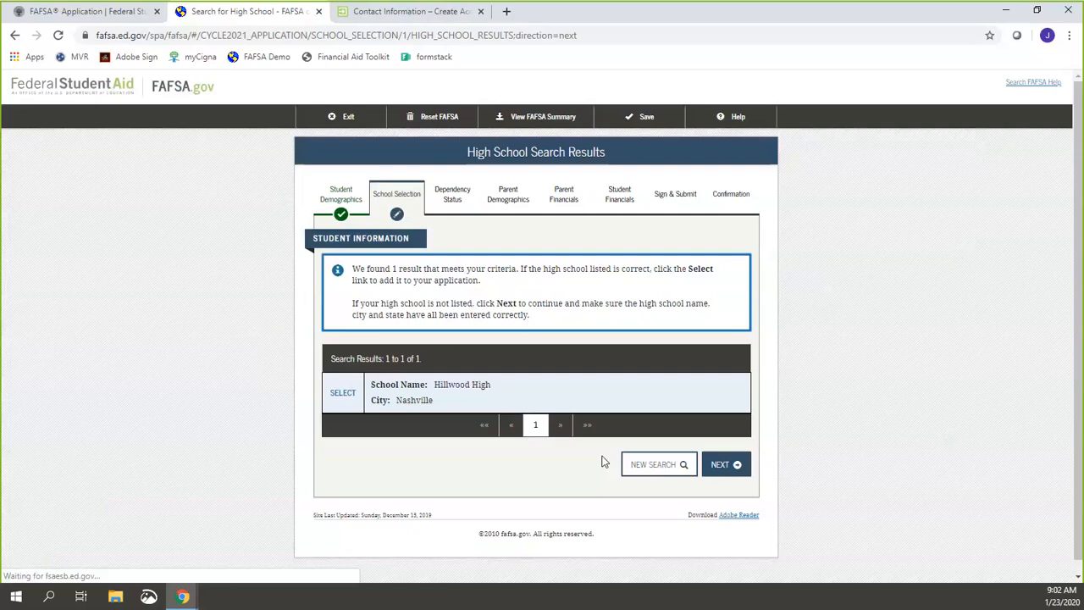
left_click(343, 395)
scroll(717, 455, "down", 1)
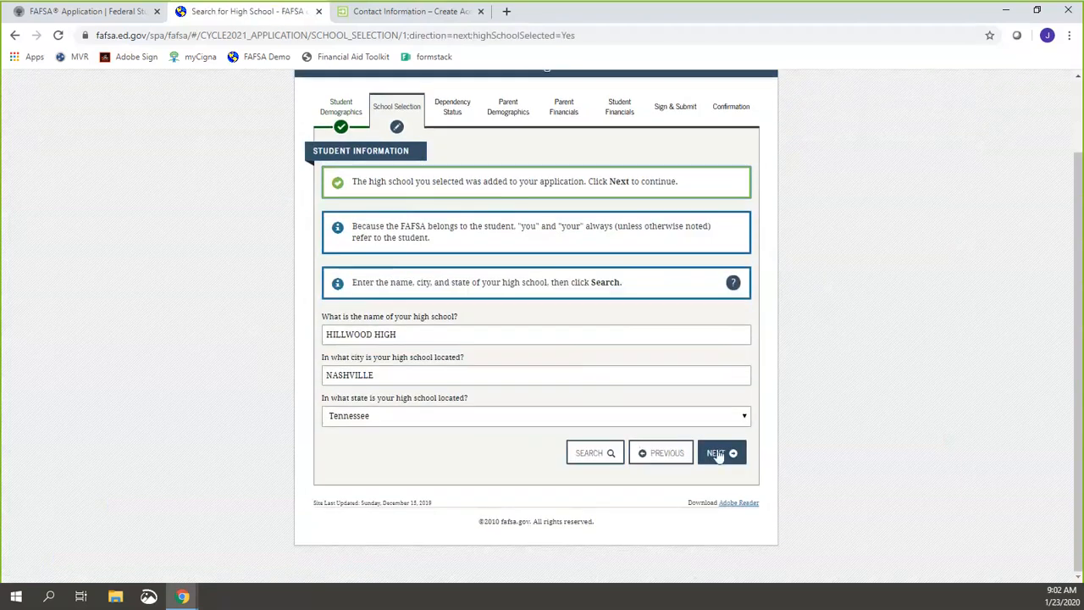
left_click(717, 454)
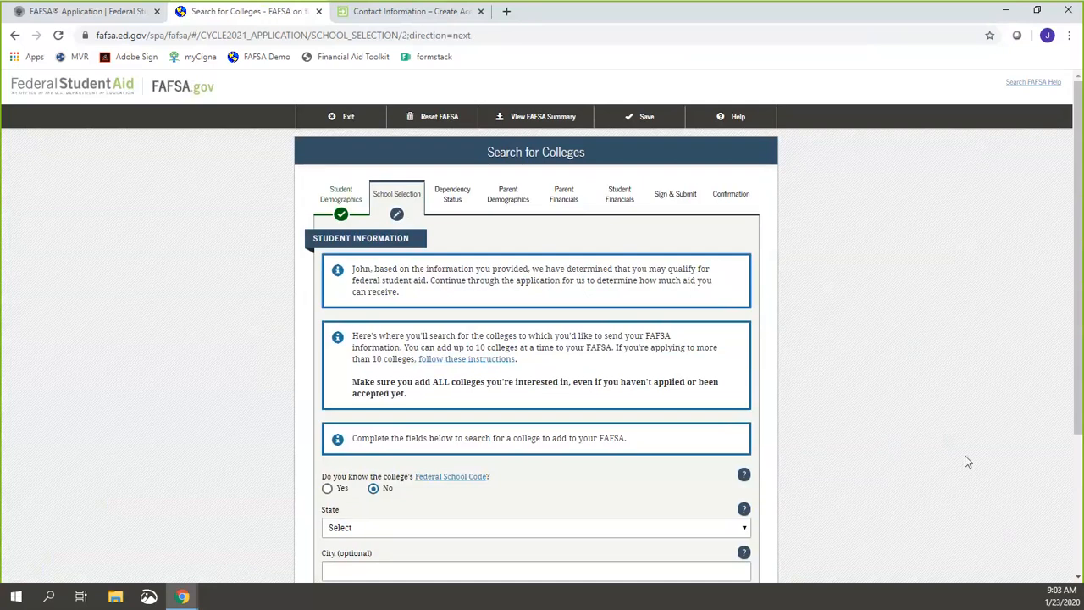
Step: Run a college search with state Tennessee and school name 'Nashville State'
scroll(962, 462, "down", 2)
scroll(963, 461, "down", 1)
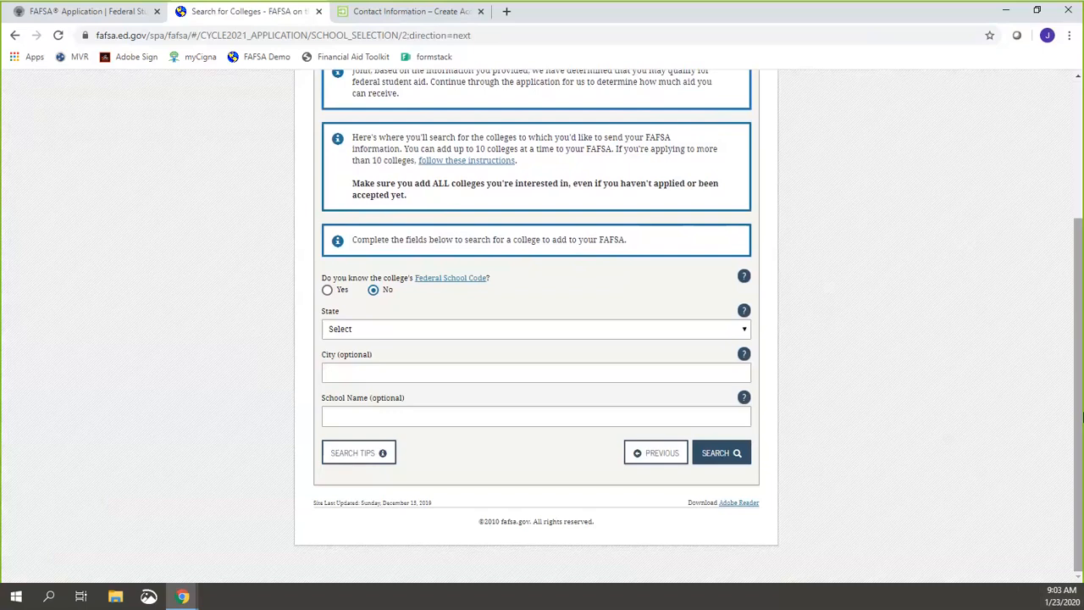
scroll(1081, 415, "up", 3)
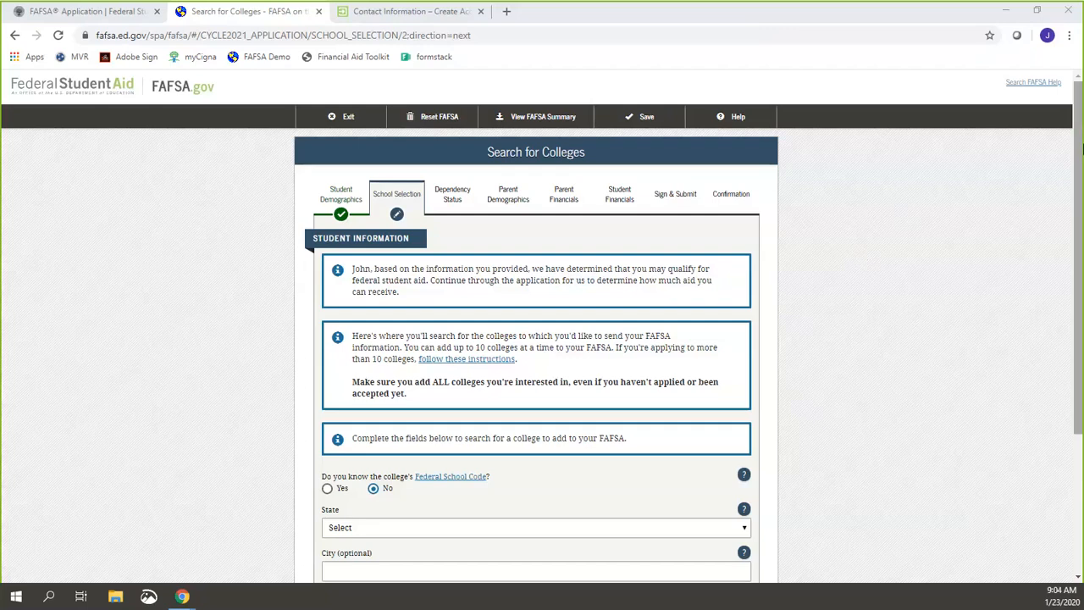
scroll(953, 407, "down", 3)
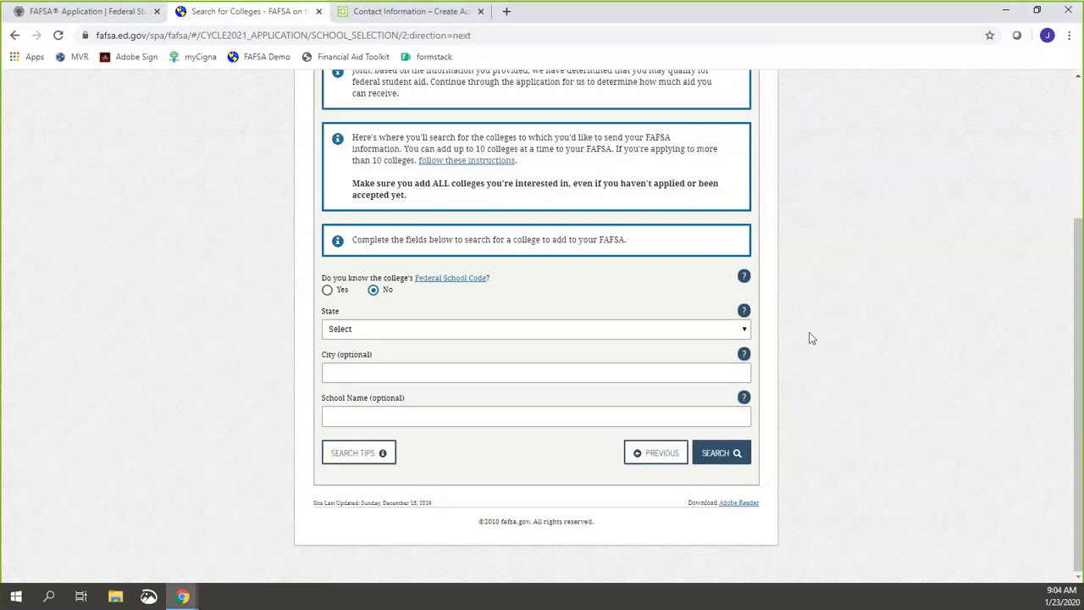
left_click(609, 330)
key("t")
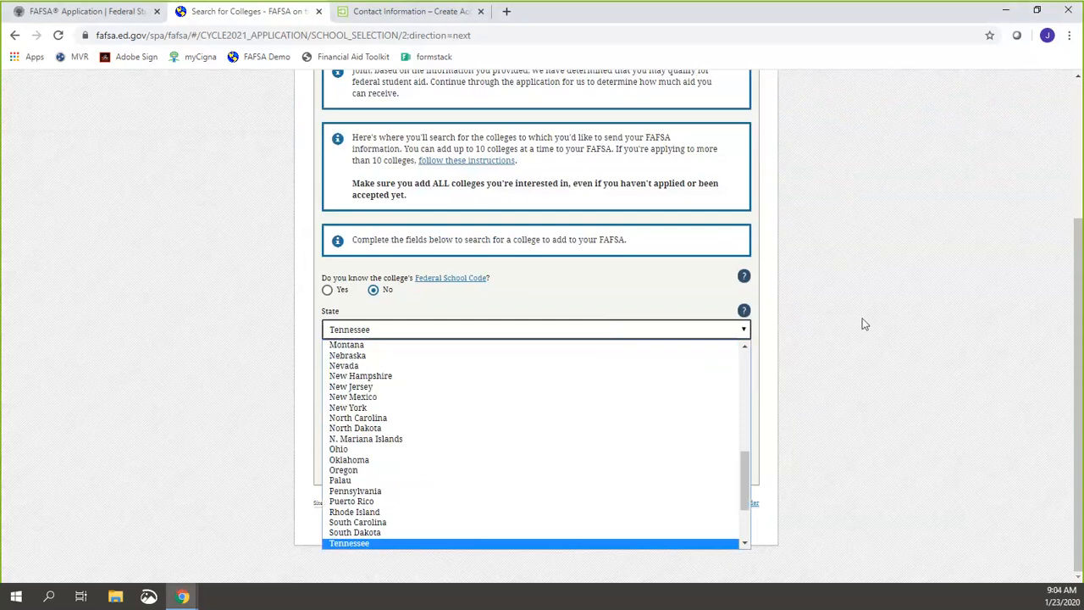
left_click(855, 323)
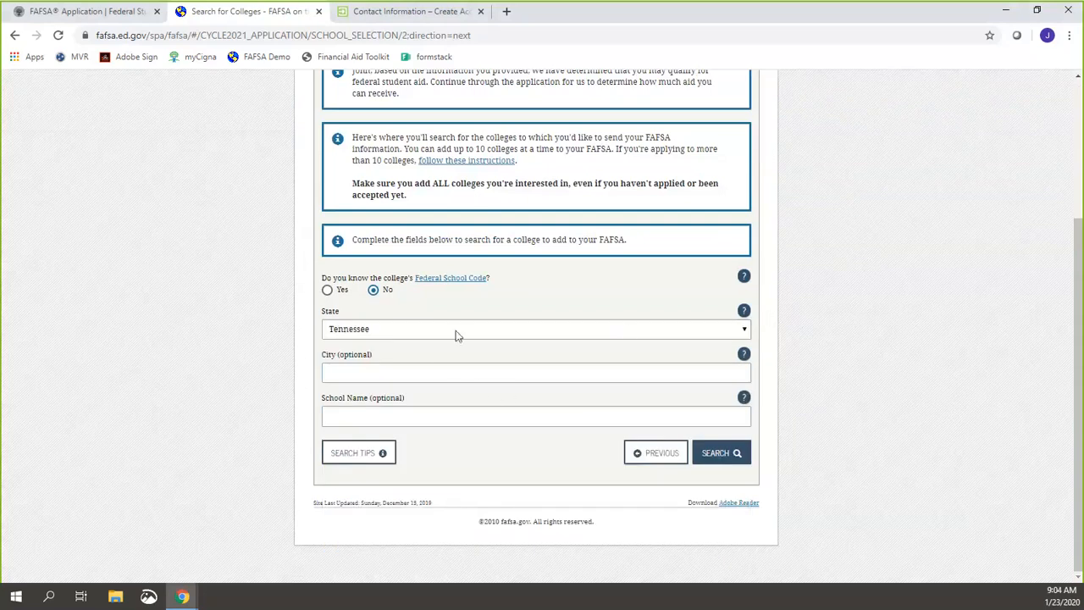
left_click(425, 413)
type("Nas")
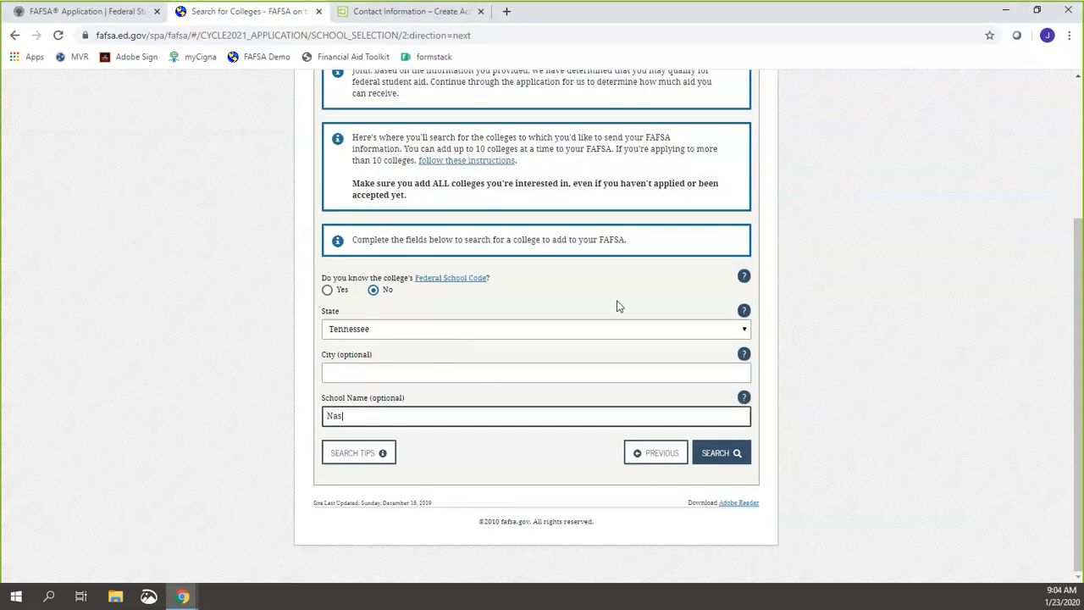
type("hville State")
left_click(712, 452)
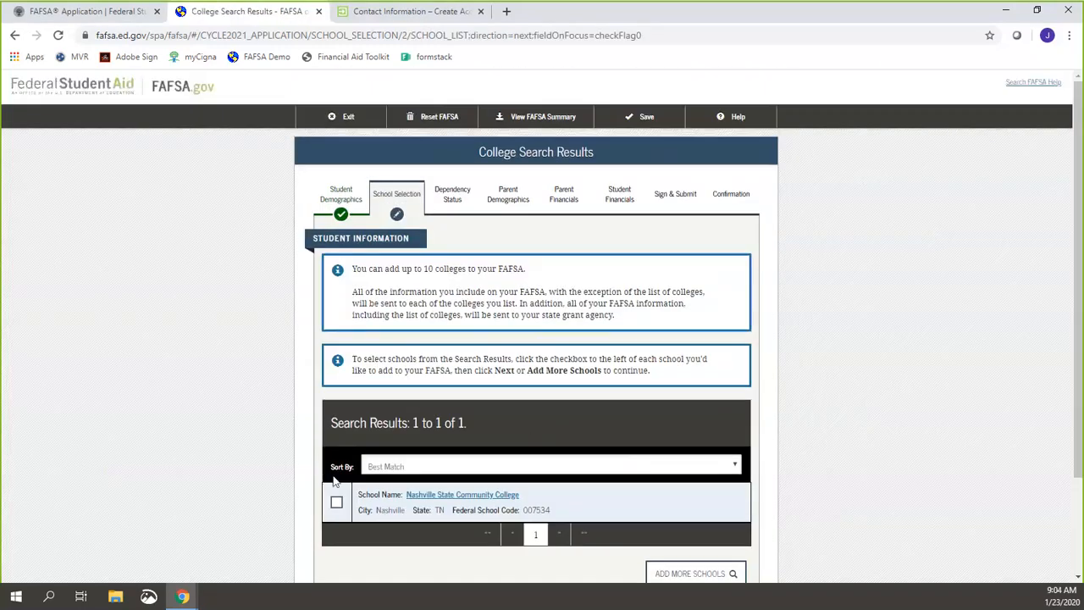
Step: Select Nashville State Community College (007534) from the search results and continue to housing plans
left_click(336, 506)
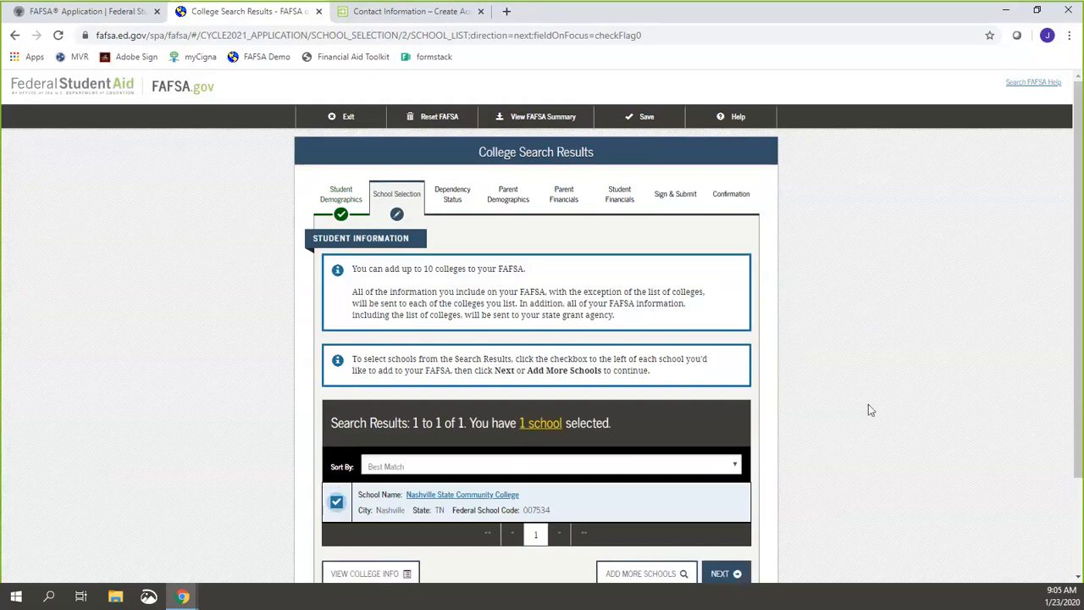
scroll(868, 404, "down", 2)
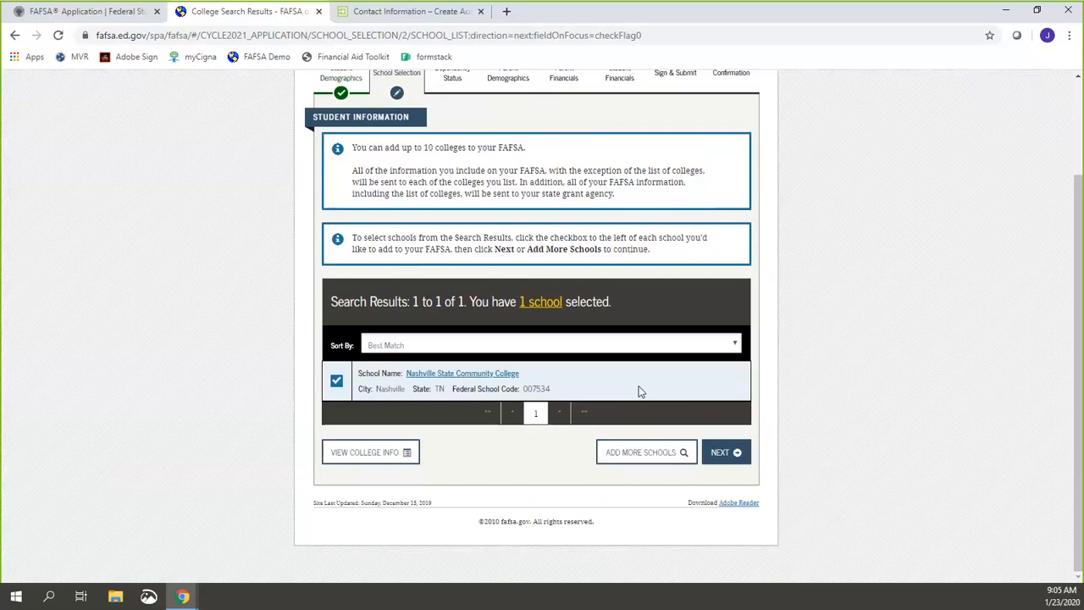
left_click(733, 452)
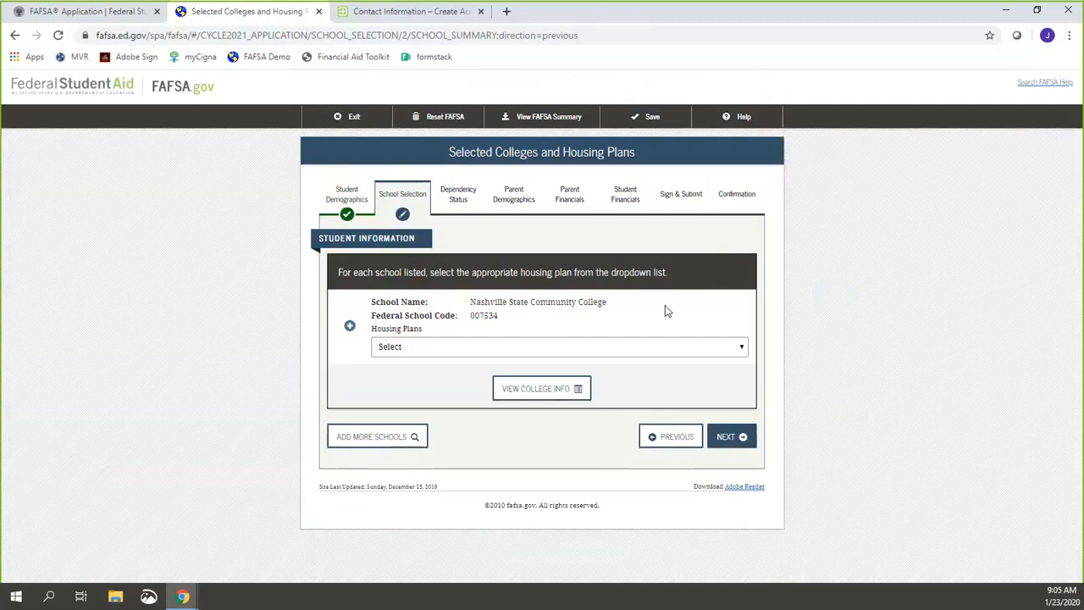
Step: Choose With Parent as the housing plan for Nashville State Community College and continue
left_click(630, 351)
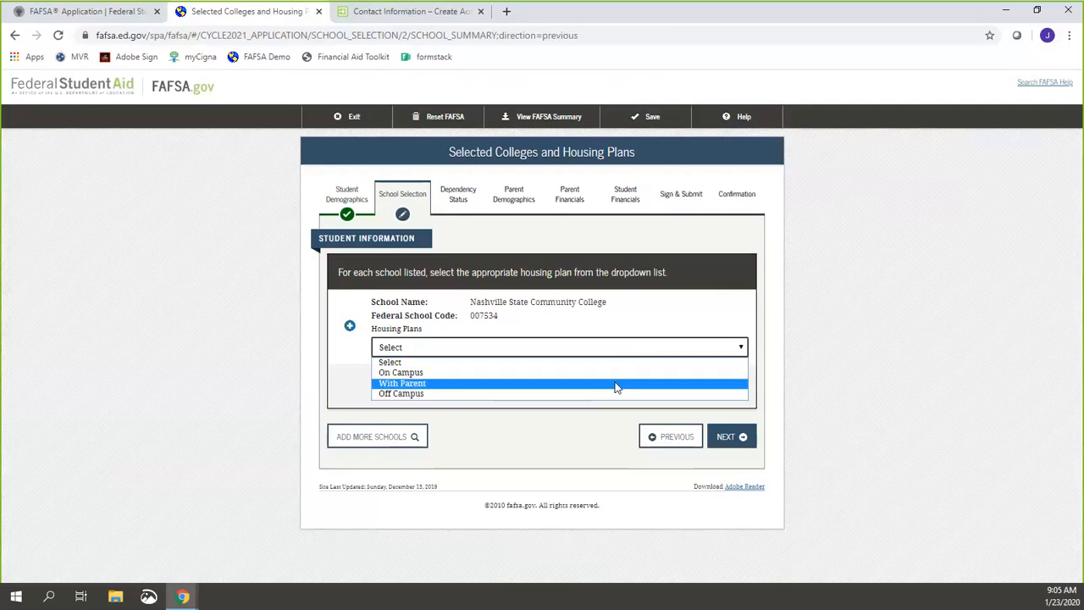
left_click(616, 387)
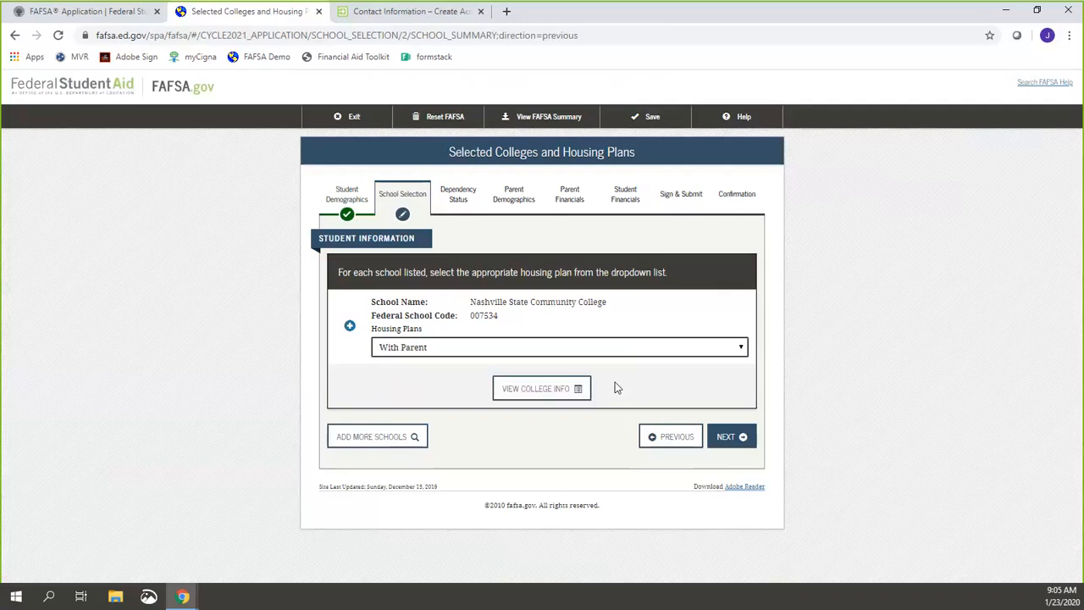
left_click(744, 437)
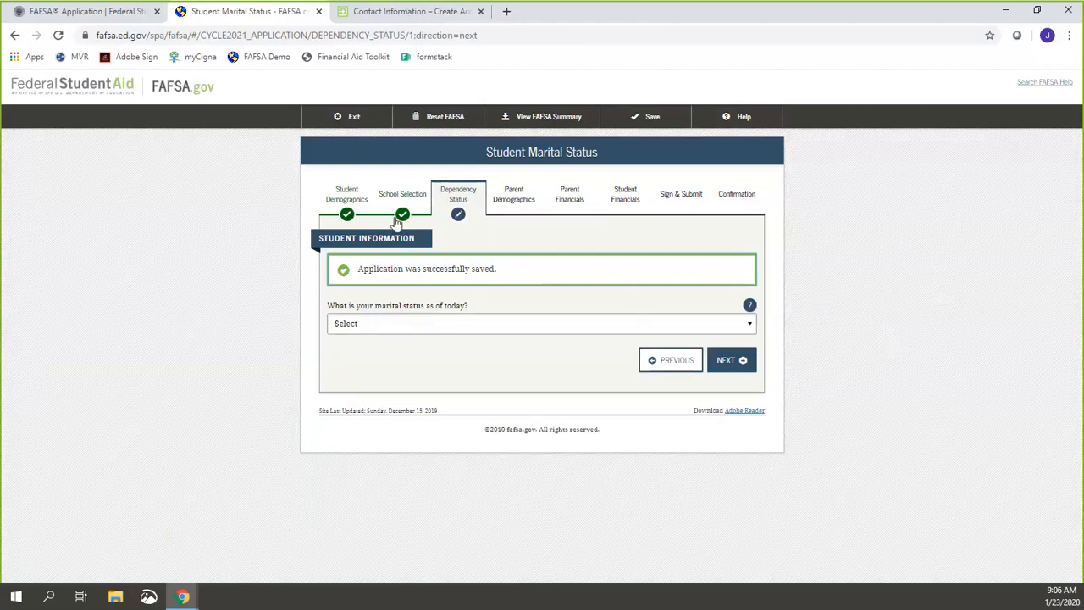
Step: Answer the student marital status question with 'I am single'
left_click(533, 9)
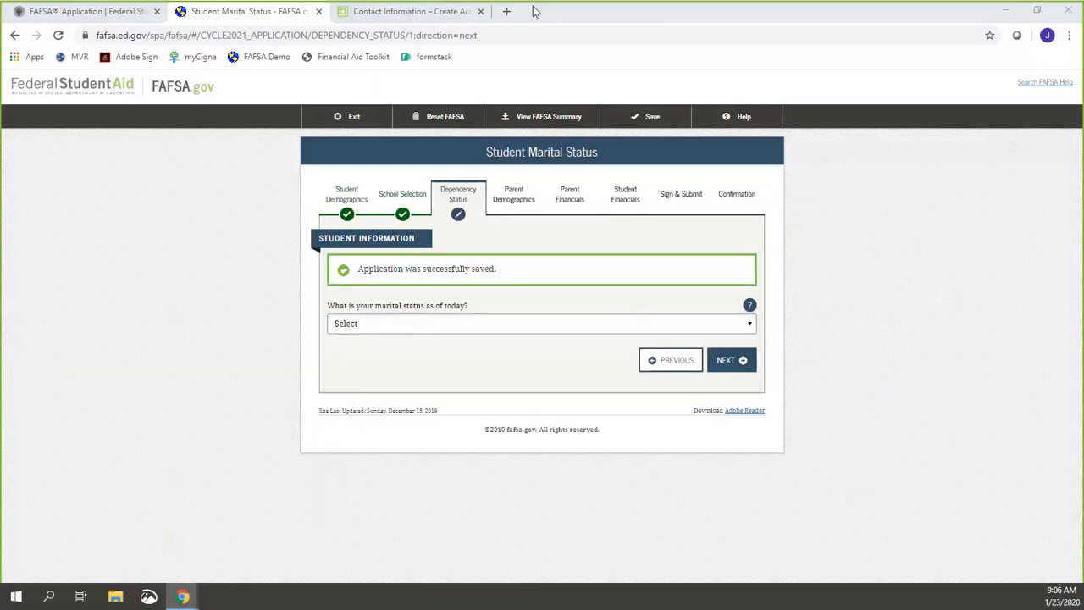
mouse_move(294, 200)
left_mouse_down()
mouse_move(347, 199)
mouse_move(259, 177)
left_mouse_up()
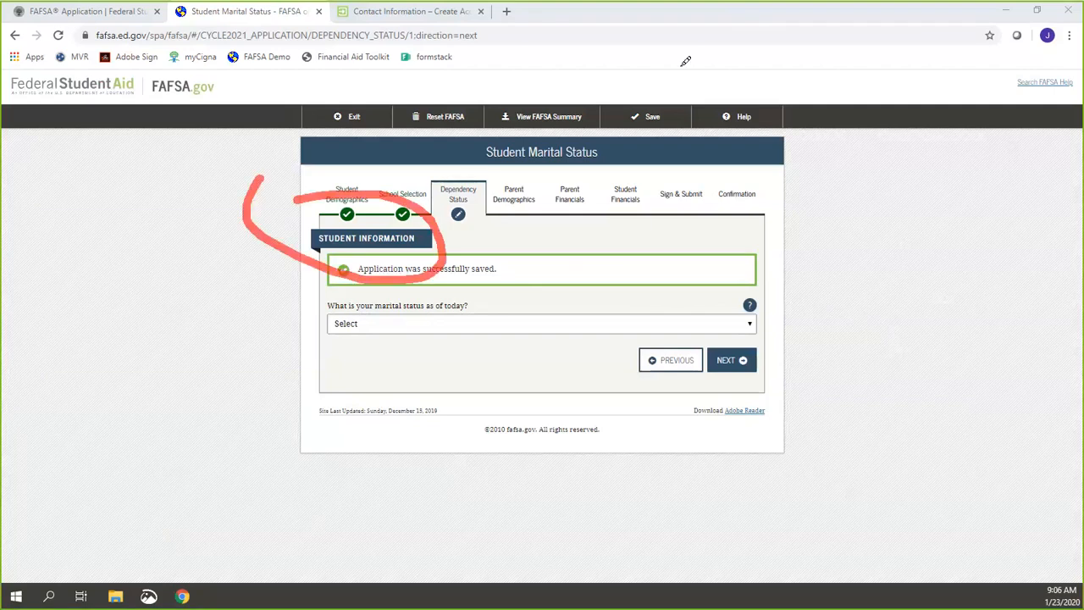
left_click(761, 4)
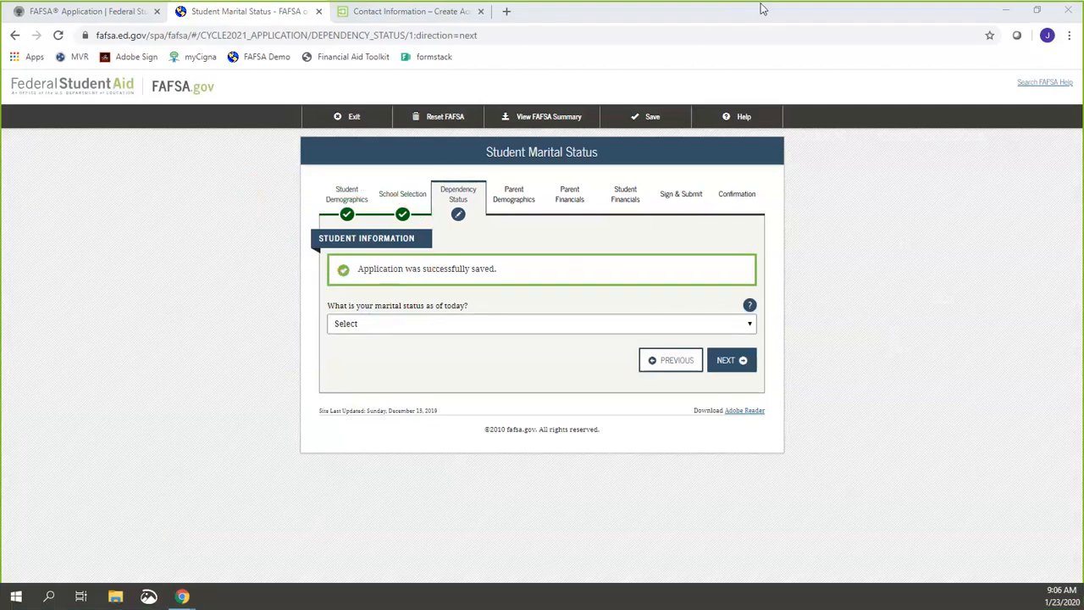
left_click(407, 323)
left_click(392, 350)
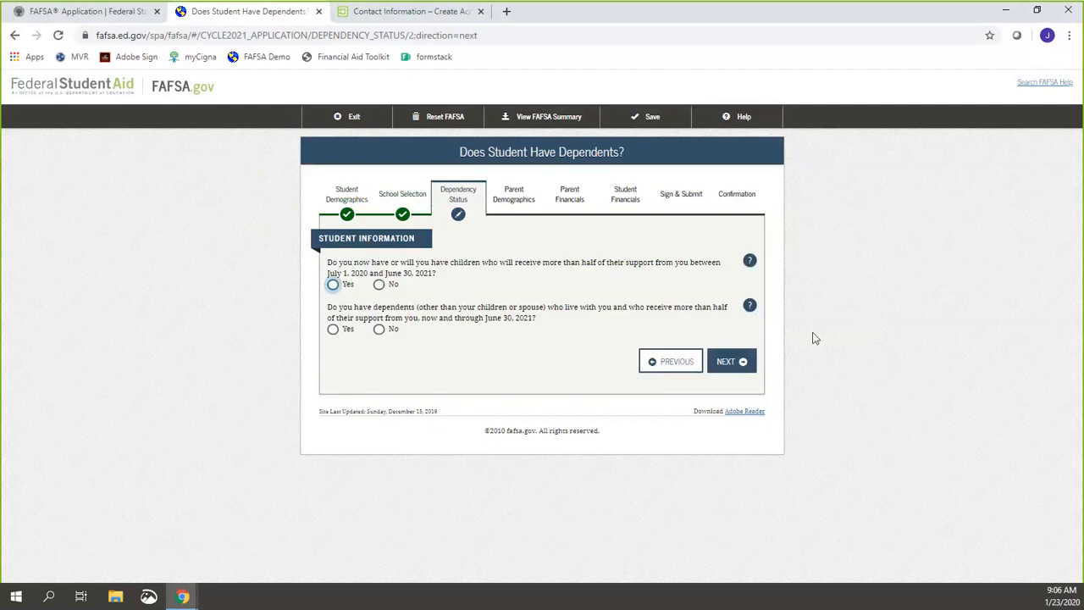
Step: Answer No to supporting children and No to supporting other dependents, then continue
left_click(382, 284)
left_click(381, 286)
left_click(378, 330)
left_click(728, 362)
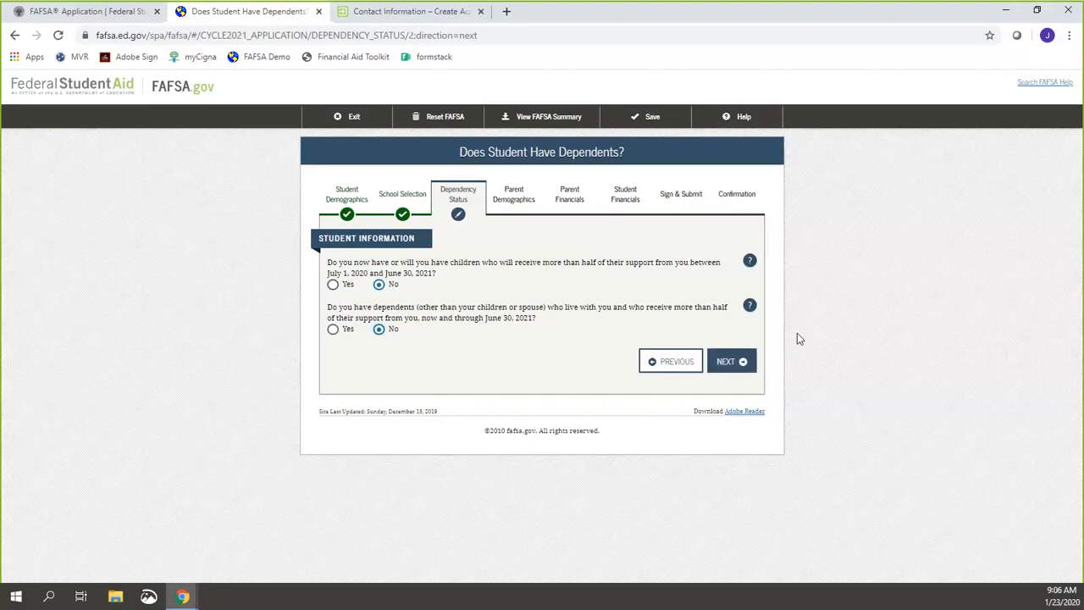
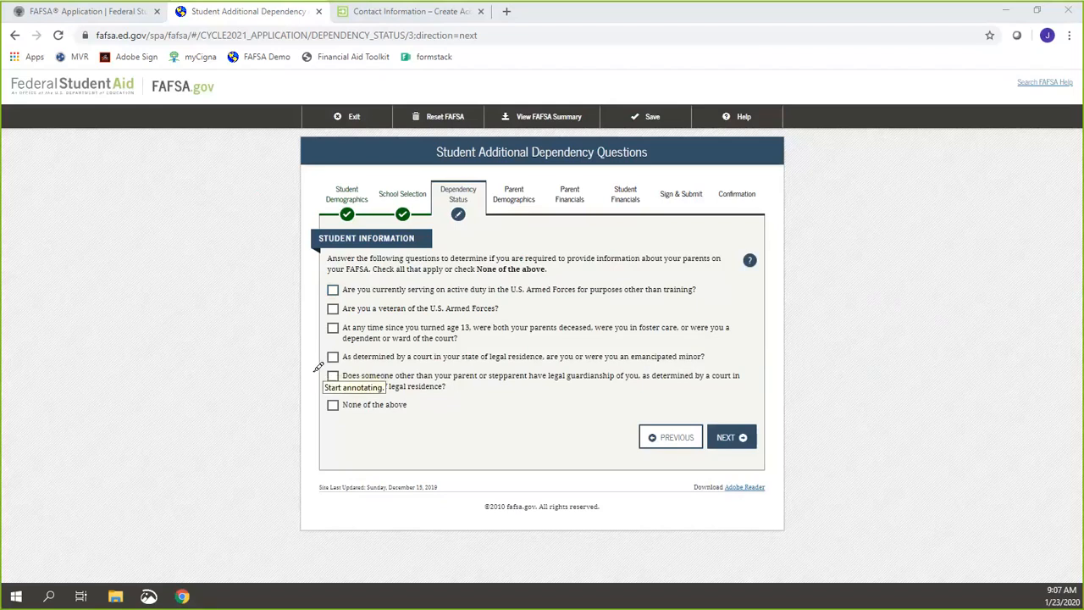
Step: Circle the legal guardianship and age-13 foster care questions for viewers, then clear the drawings
mouse_move(315, 367)
left_mouse_down()
mouse_move(356, 373)
mouse_move(315, 370)
left_mouse_up()
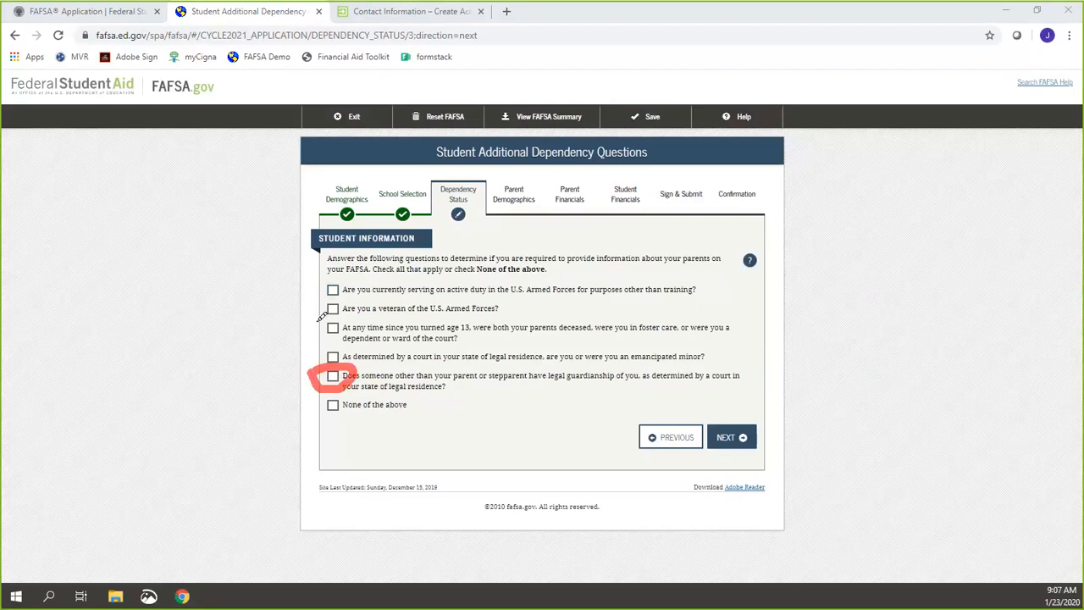
mouse_move(317, 319)
left_mouse_down()
mouse_move(354, 325)
mouse_move(321, 321)
left_mouse_up()
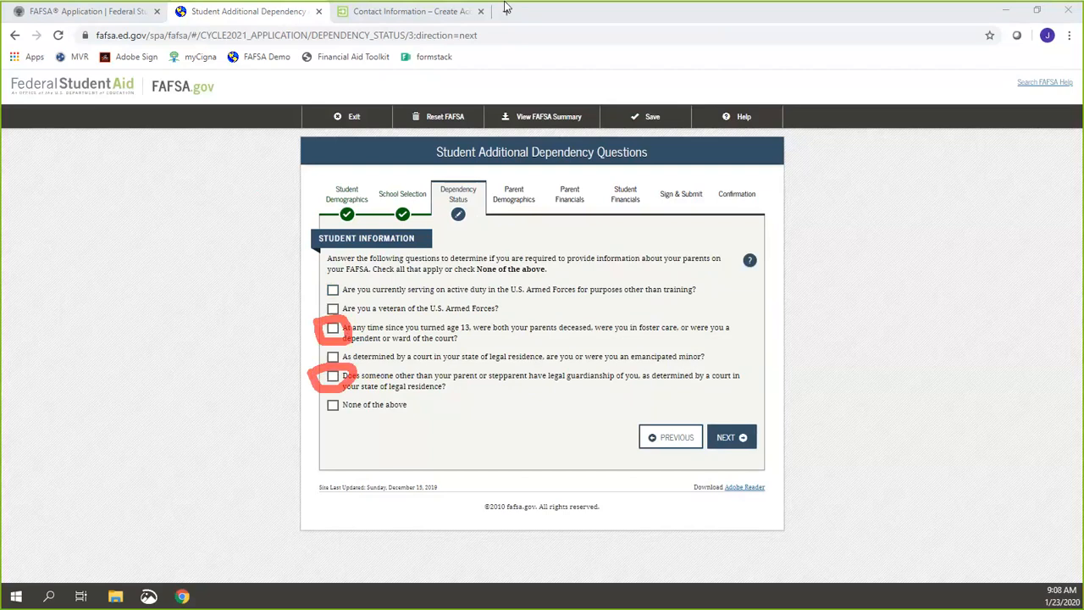
left_click(765, 22)
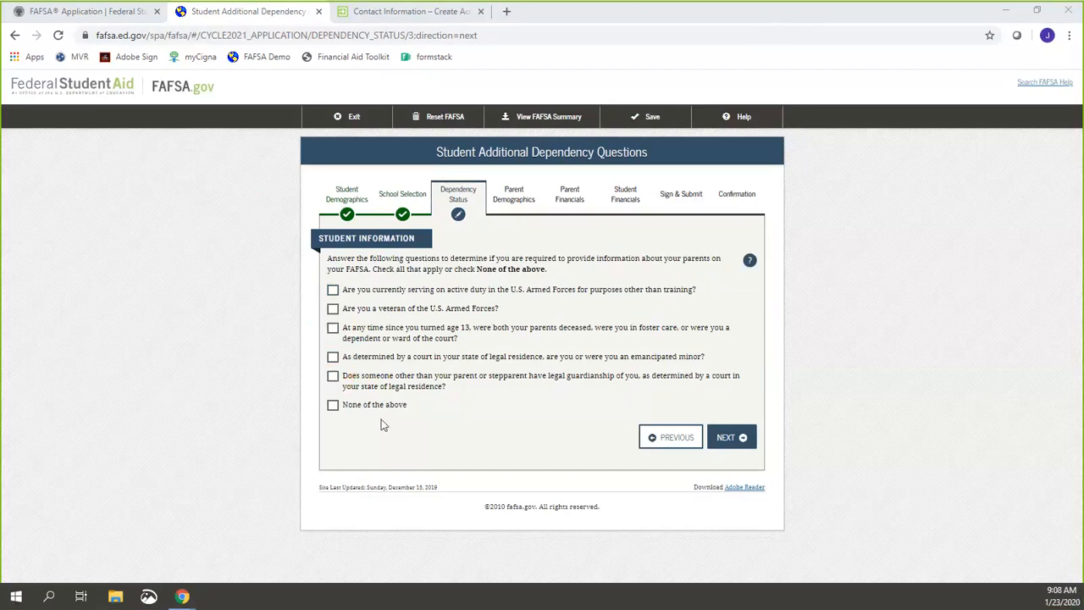
left_click(358, 410)
Step: Mark None of the above for the dependency questions and No for homelessness, then continue
left_click(358, 409)
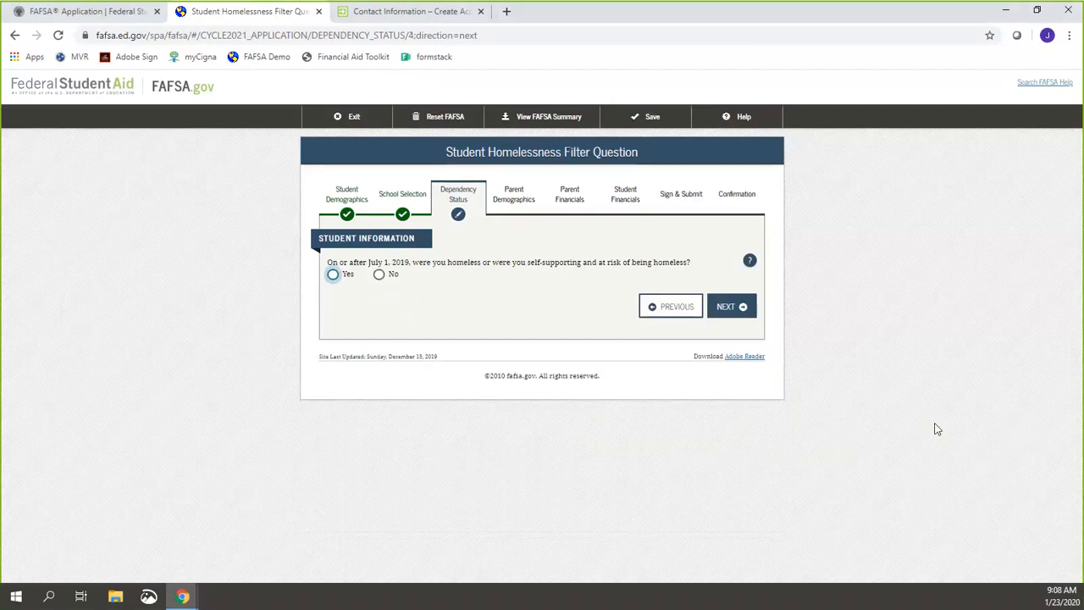
left_click(380, 275)
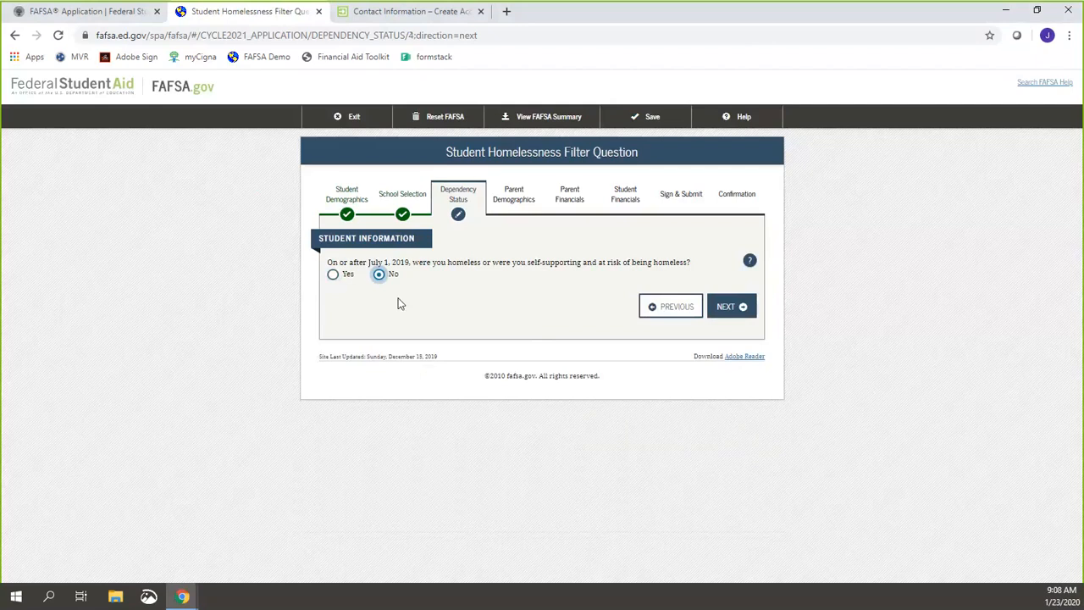
left_click(733, 308)
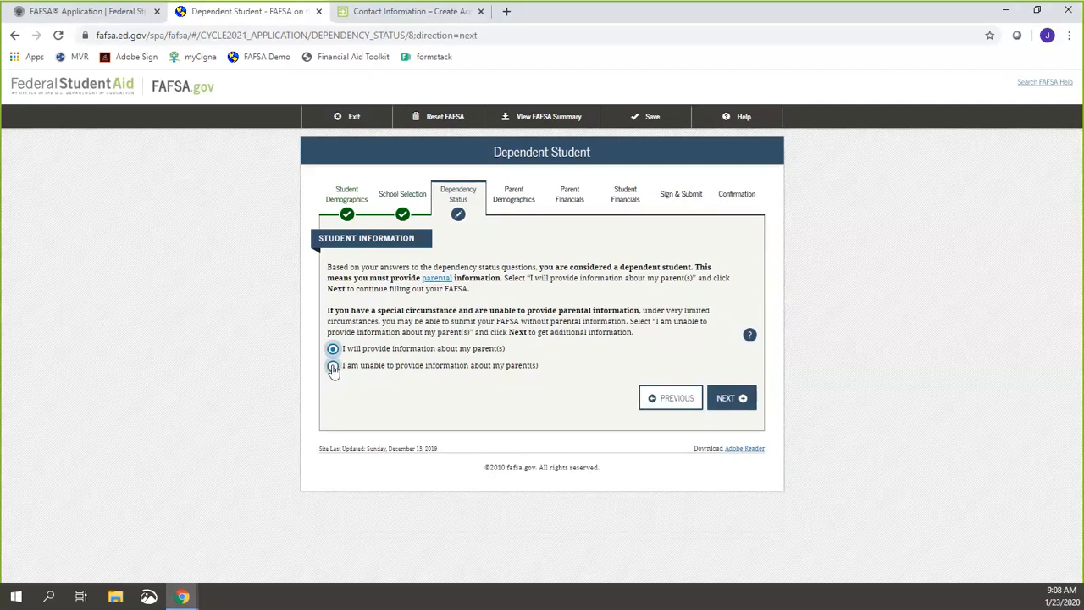
Step: Choose 'I am unable to provide information about my parent(s)' and continue
left_click(333, 367)
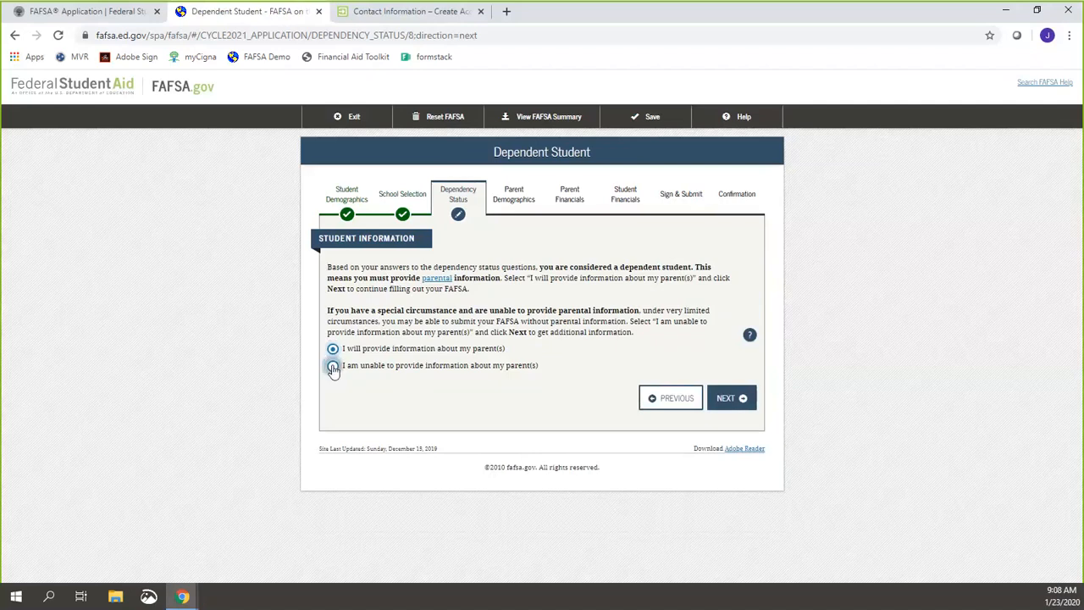
left_click(748, 407)
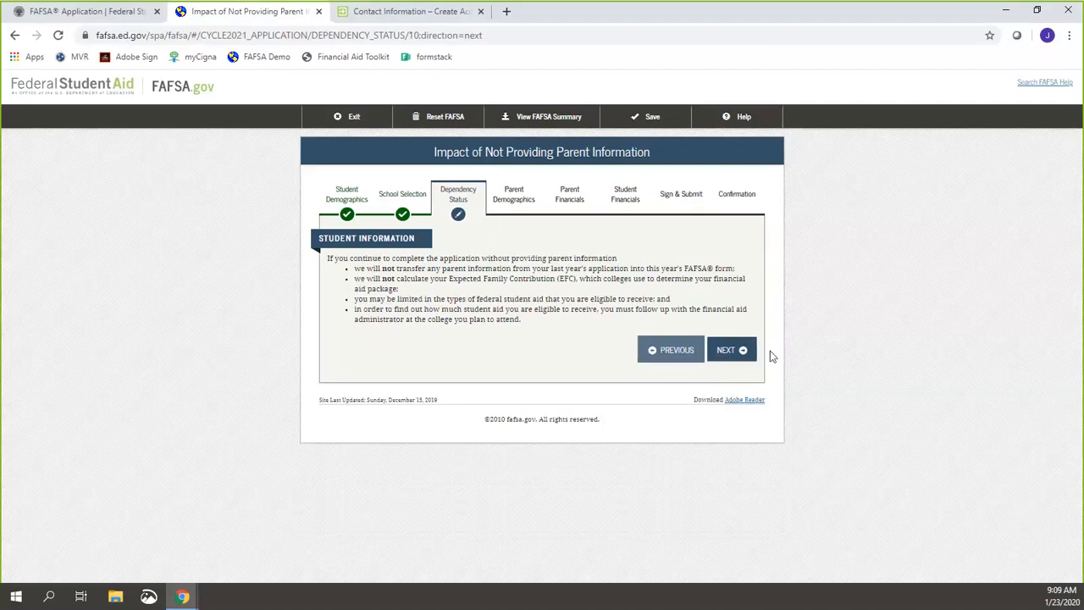
Step: Pick 'I do not have a special circumstance' to apply for an unsubsidized loan only
left_click(742, 352)
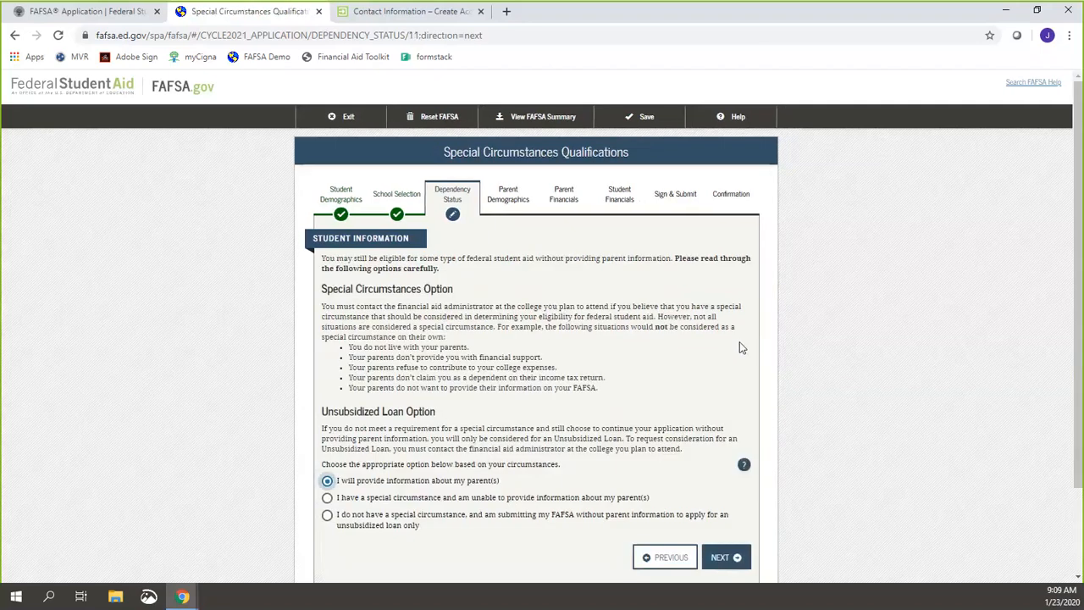
scroll(817, 310, "down", 2)
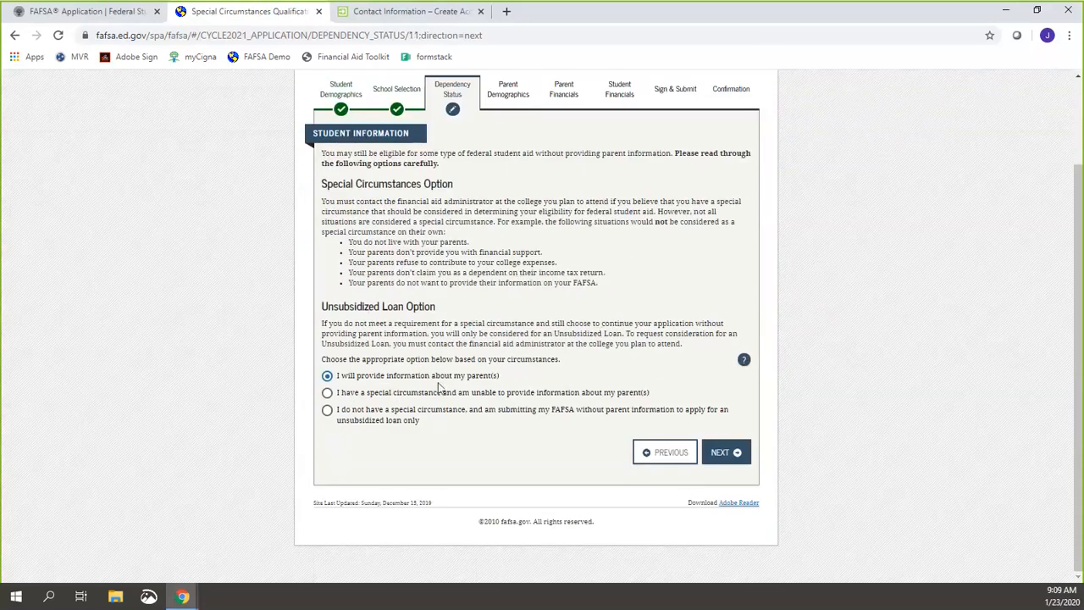
left_click(328, 411)
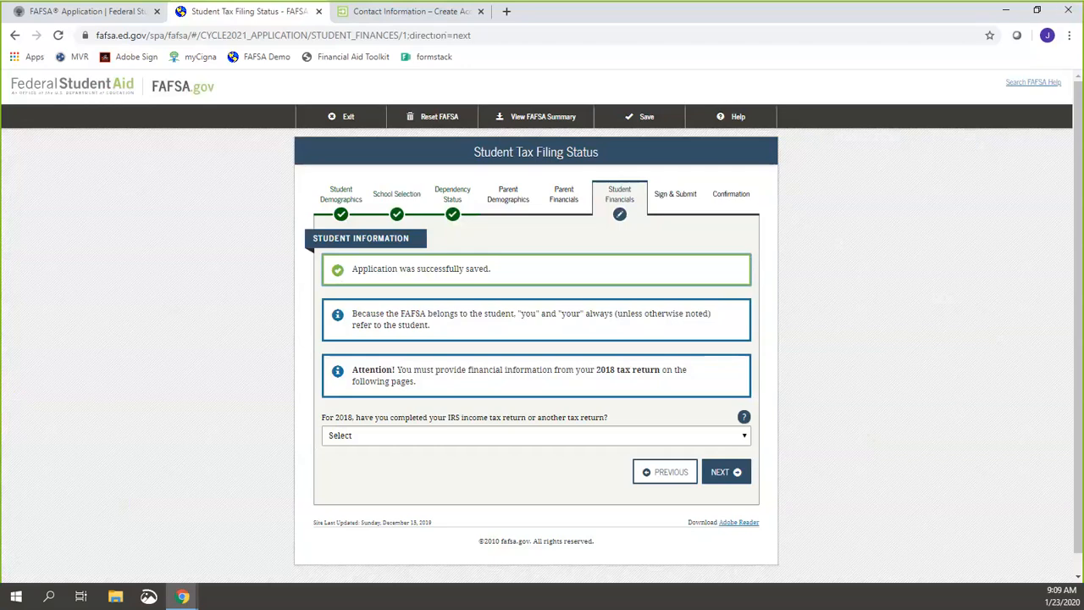
Step: Circle the skipped parent sections on screen for viewers, then clear the drawing
left_click(747, 14)
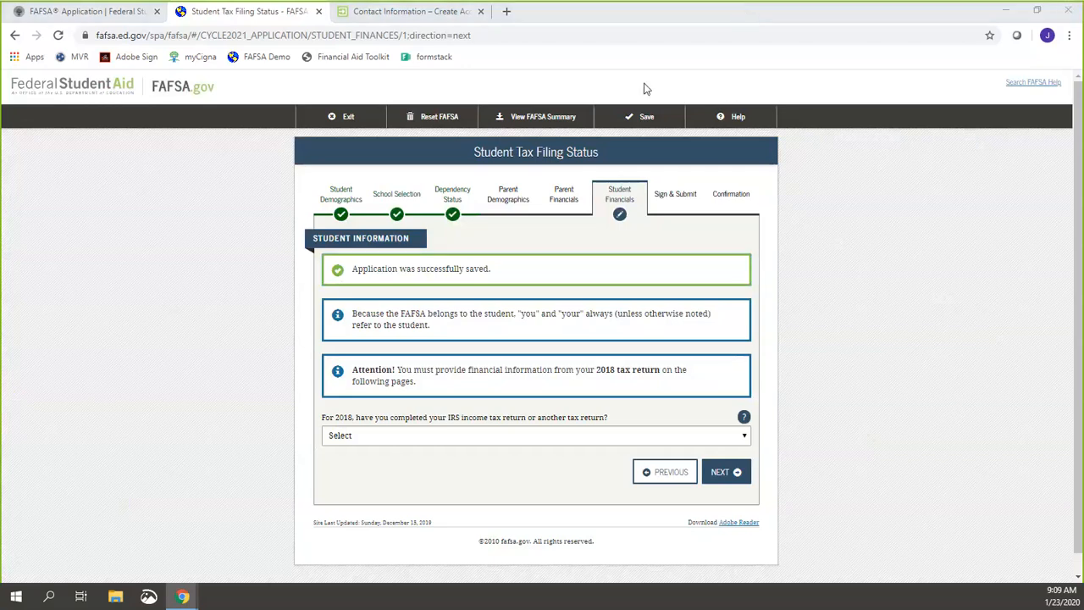
mouse_move(467, 186)
left_mouse_down()
mouse_move(506, 161)
mouse_move(595, 176)
mouse_move(549, 215)
mouse_move(482, 170)
left_mouse_up()
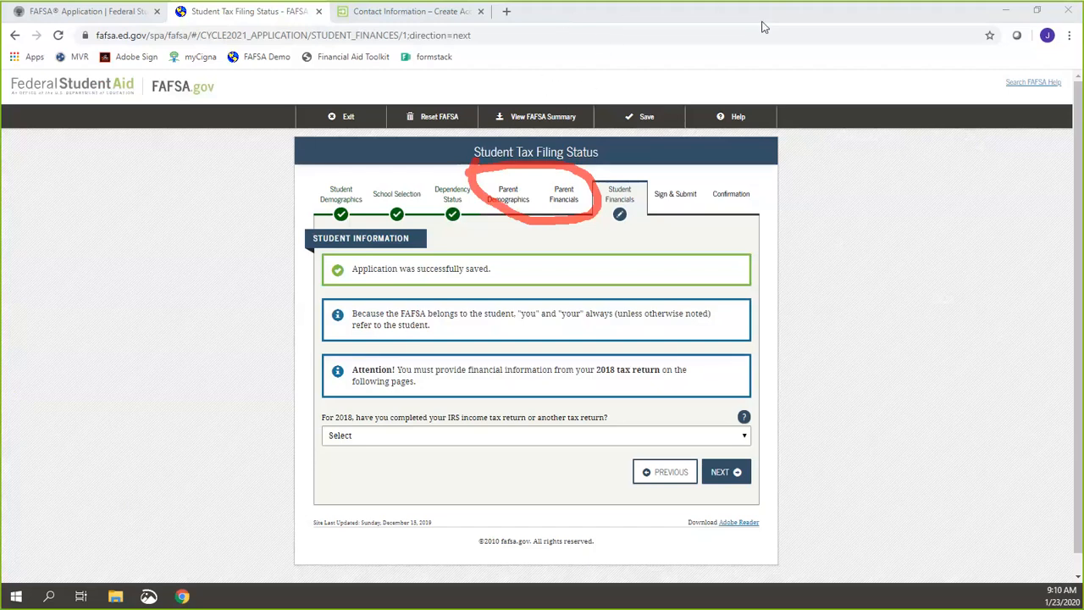
key("Escape")
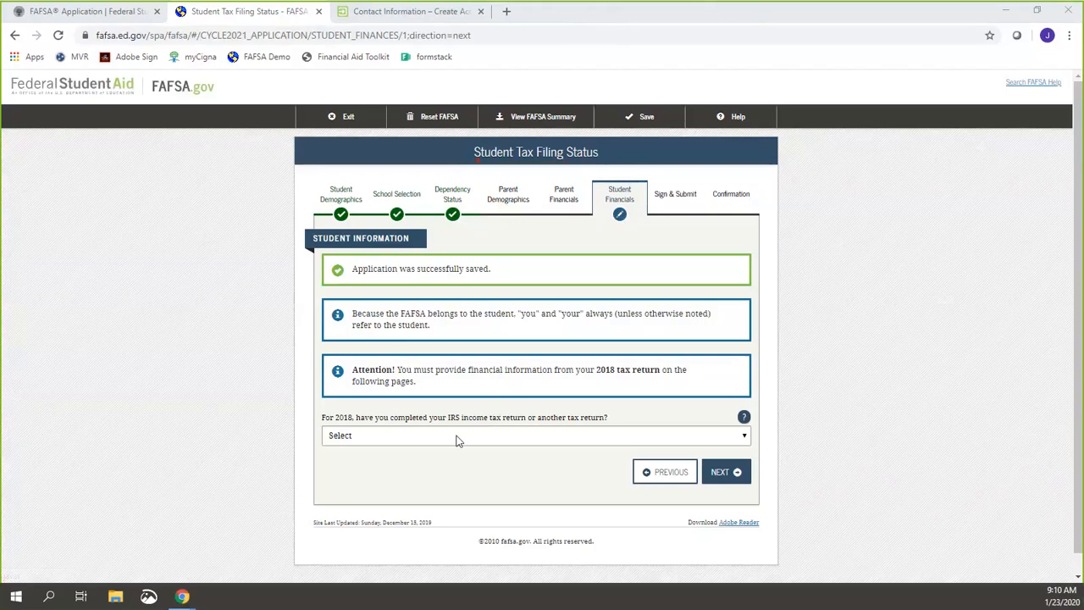
Step: Try answering Already completed, IRS 1040 and Single for the 2018 tax return questions
left_click(452, 442)
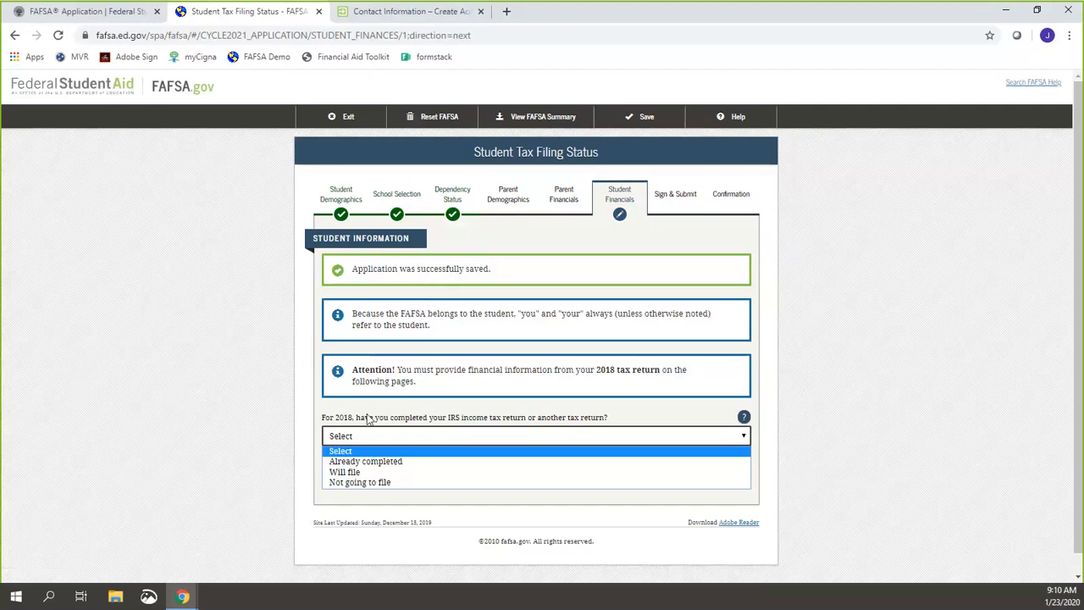
left_click(369, 461)
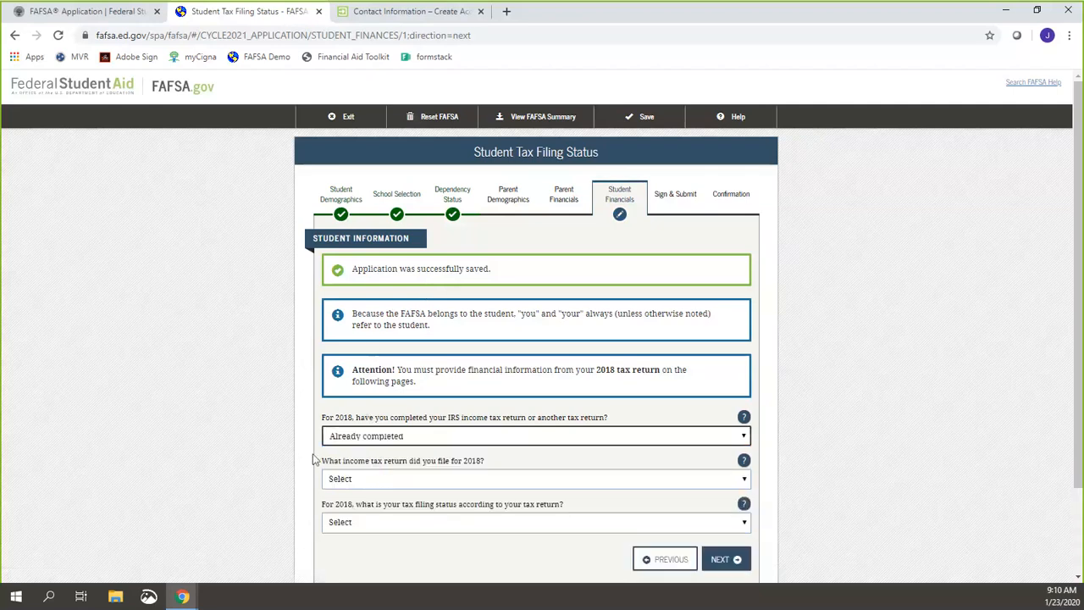
left_click(350, 479)
left_click(356, 505)
left_click(355, 520)
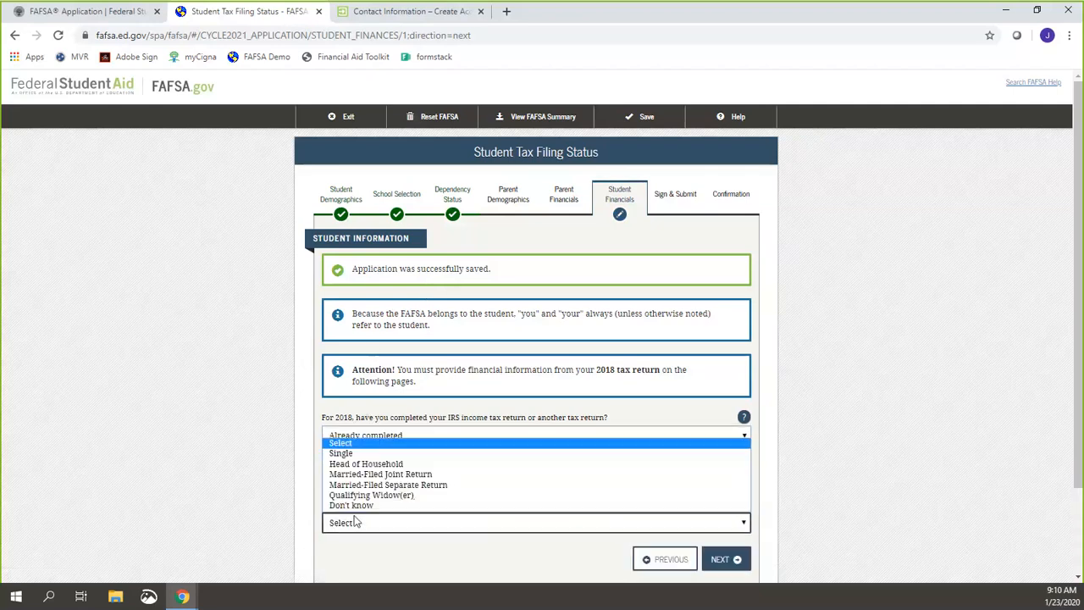
left_click(352, 450)
scroll(256, 459, "down", 3)
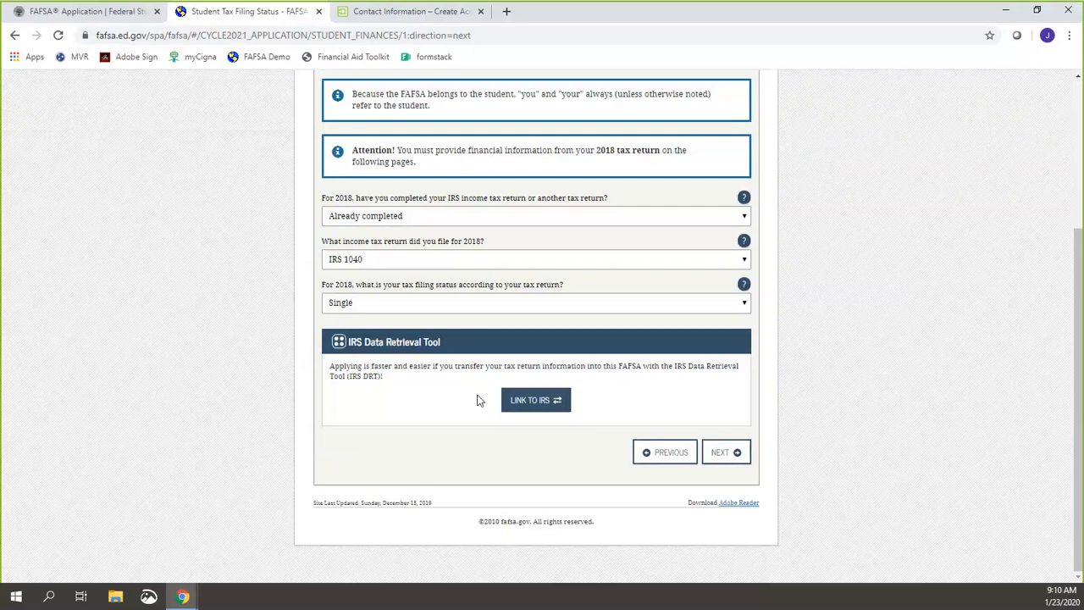
Step: Change the 2018 tax return answer to Not going to file and continue
left_click(423, 219)
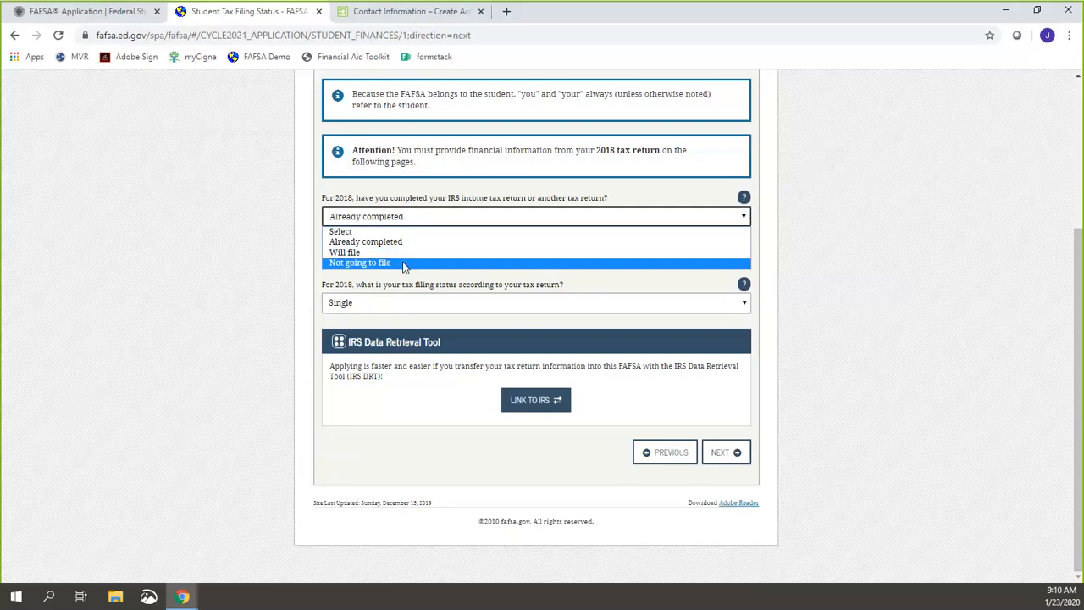
left_click(403, 264)
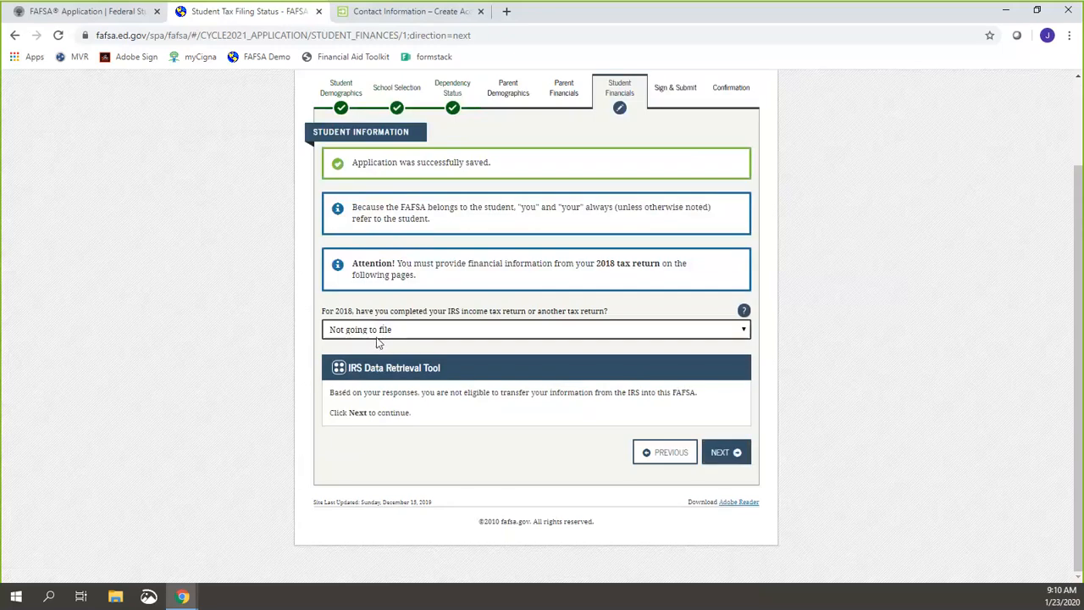
left_click(740, 462)
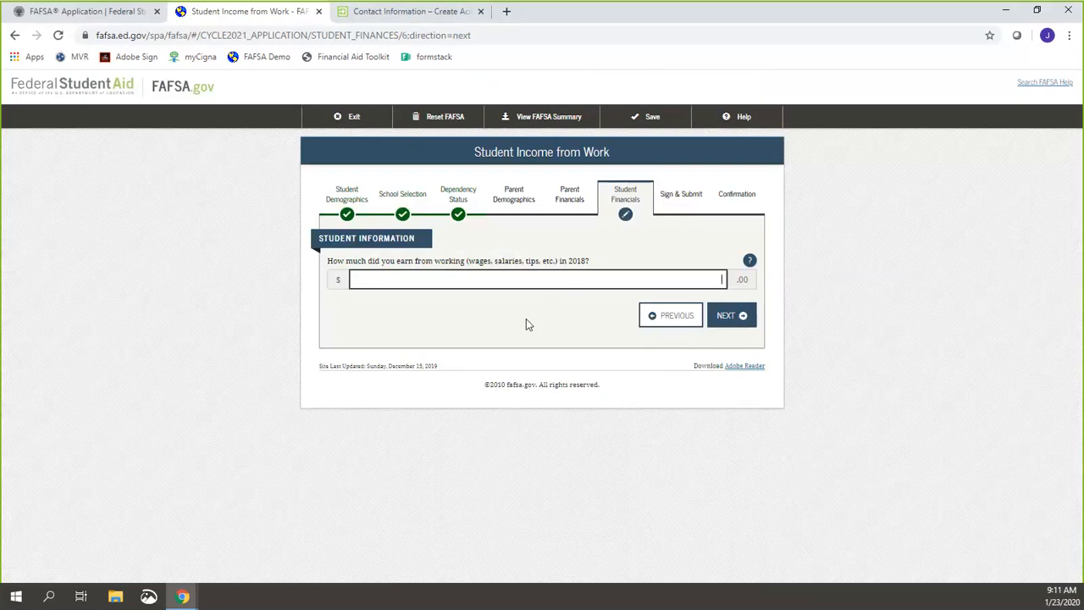
Step: Enter 0 for 2018 work earnings and pass the Additional Financial Info and Untaxed Income pages at 0
type("0")
left_click(737, 315)
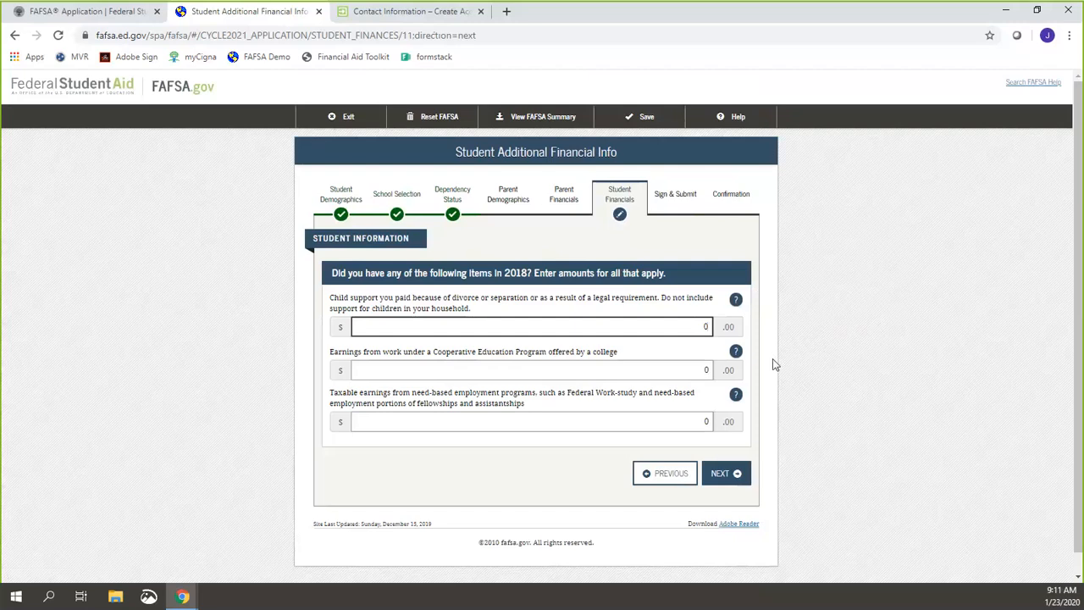
left_click(733, 475)
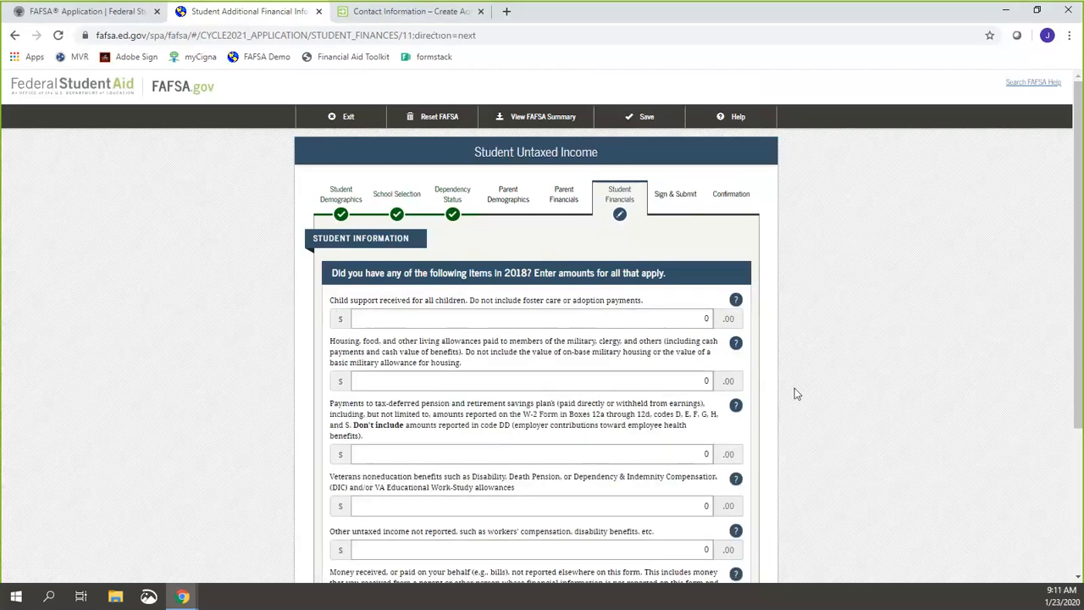
scroll(795, 388, "down", 3)
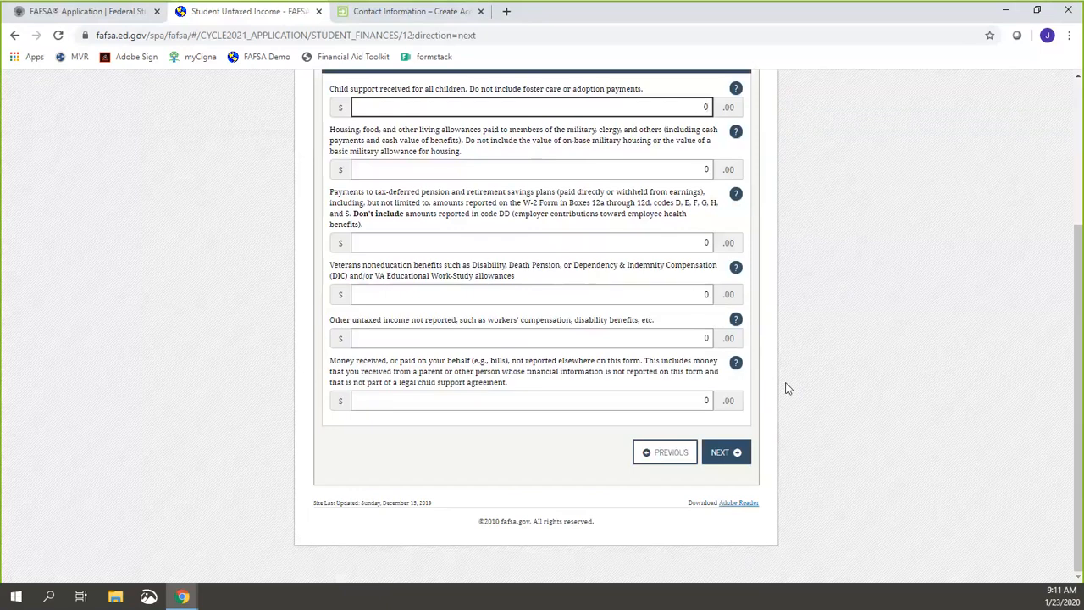
left_click(719, 452)
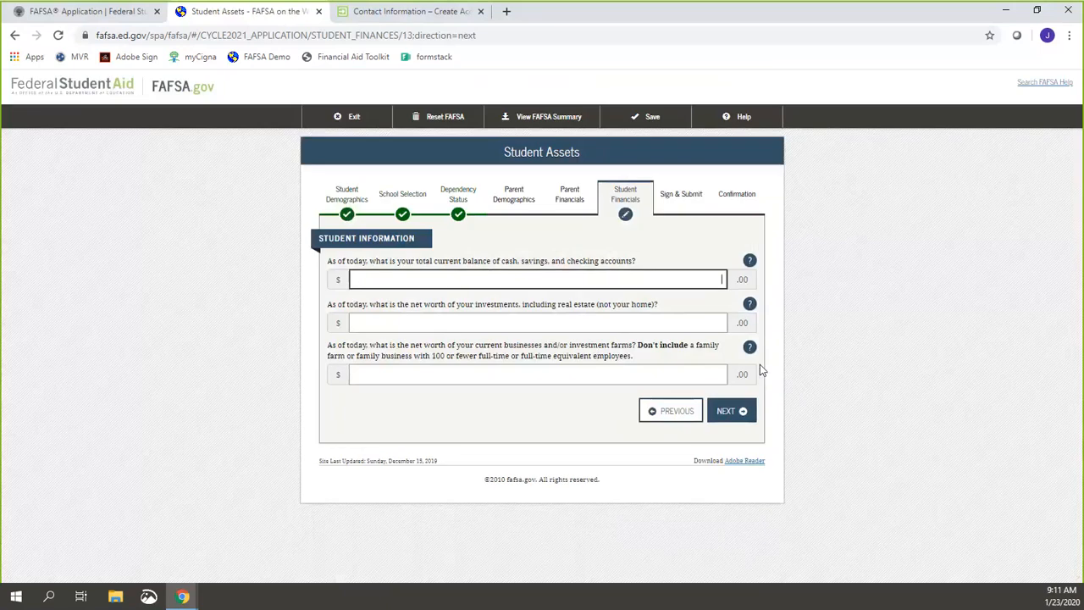
Step: Enter 0 for cash and savings, investments net worth and business/farm net worth, then continue
type("0")
left_click(676, 325)
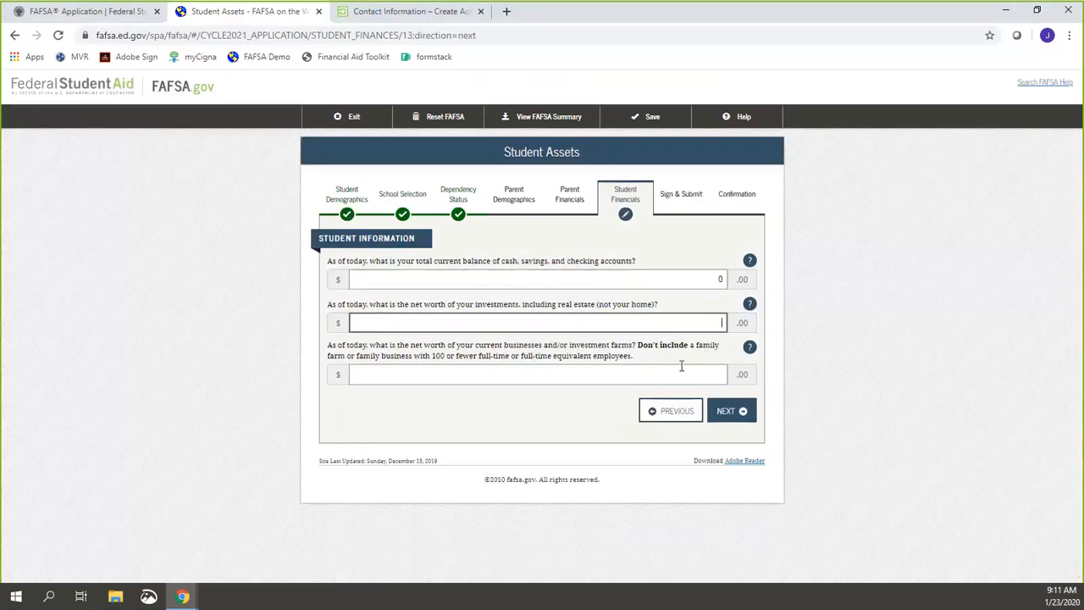
type("0")
left_click(681, 365)
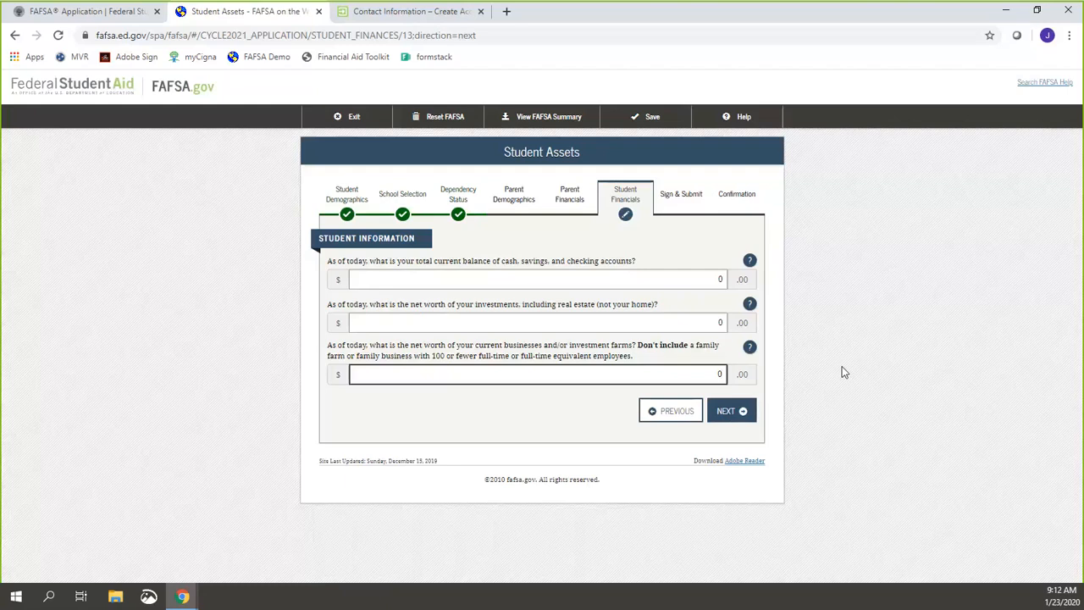
left_click(729, 412)
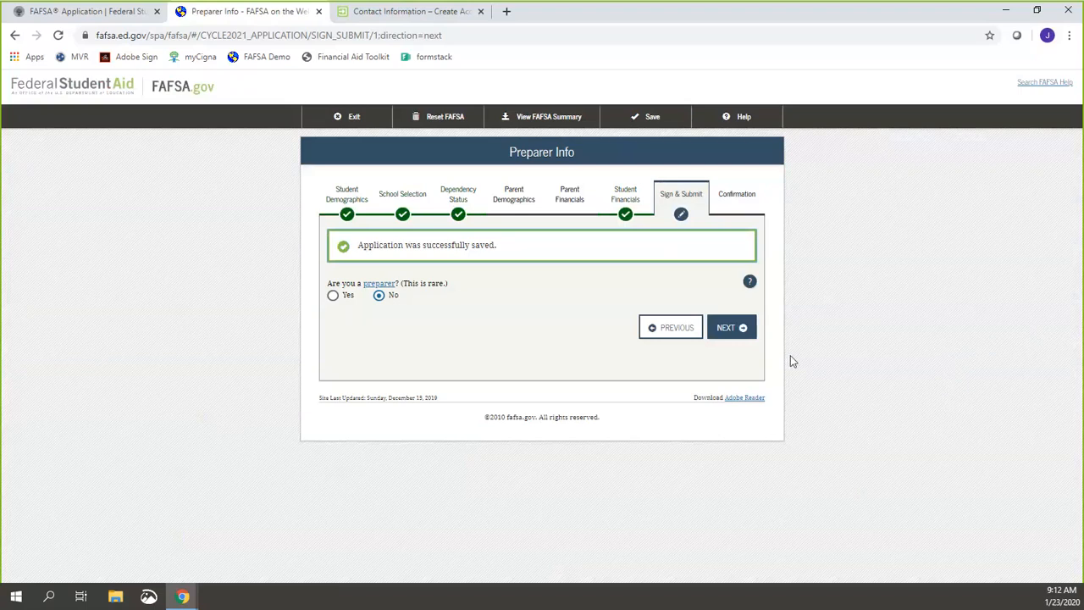
Step: Leave No as the preparer answer and continue to the FAFSA Summary
left_click(742, 328)
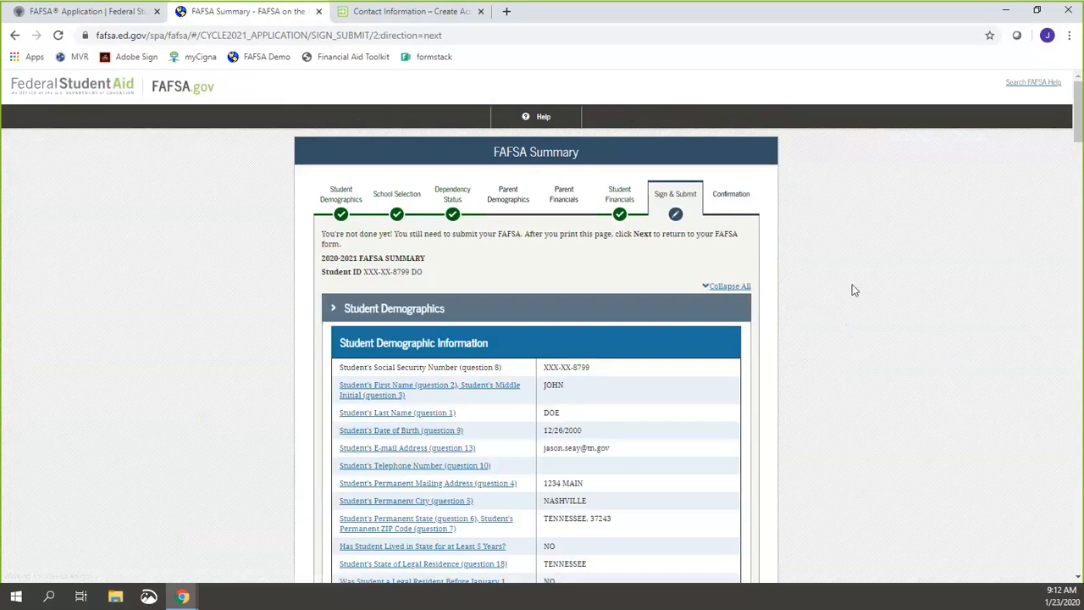
middle_click(857, 251)
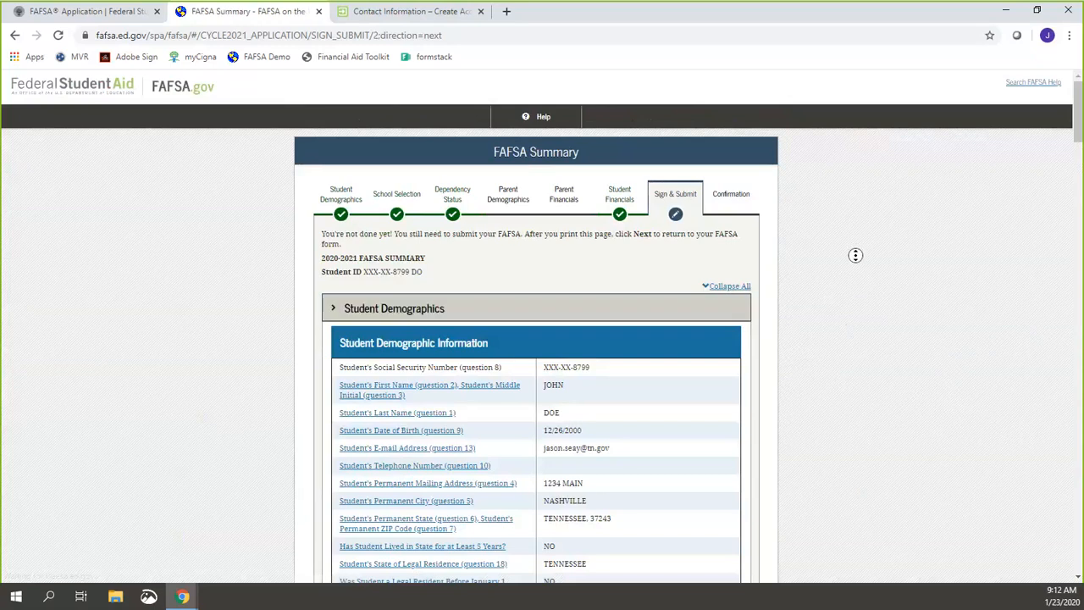
scroll(856, 251, "down", 4)
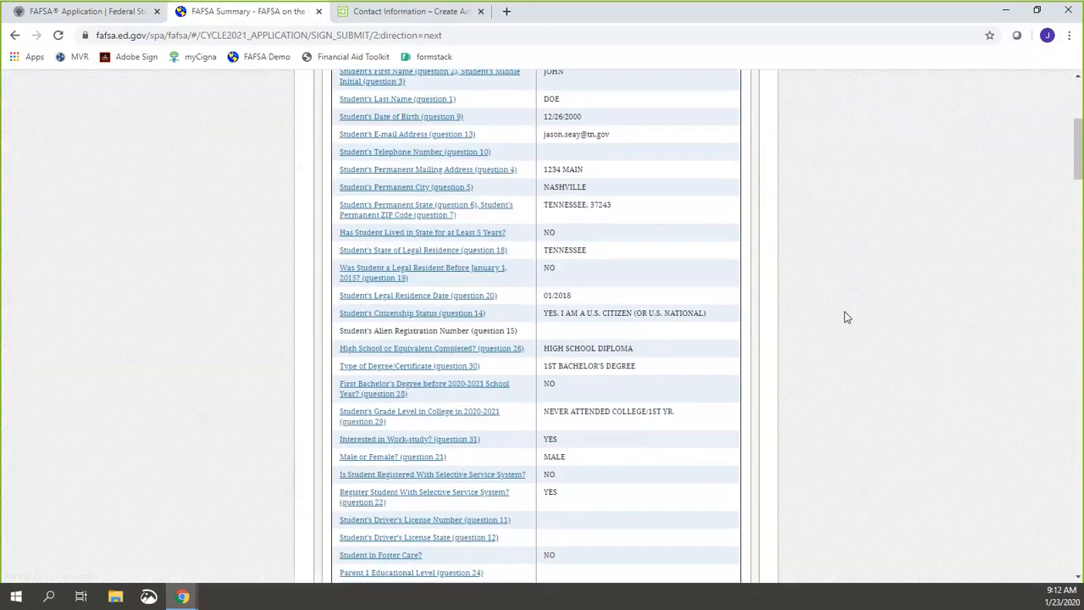
scroll(844, 317, "up", 2)
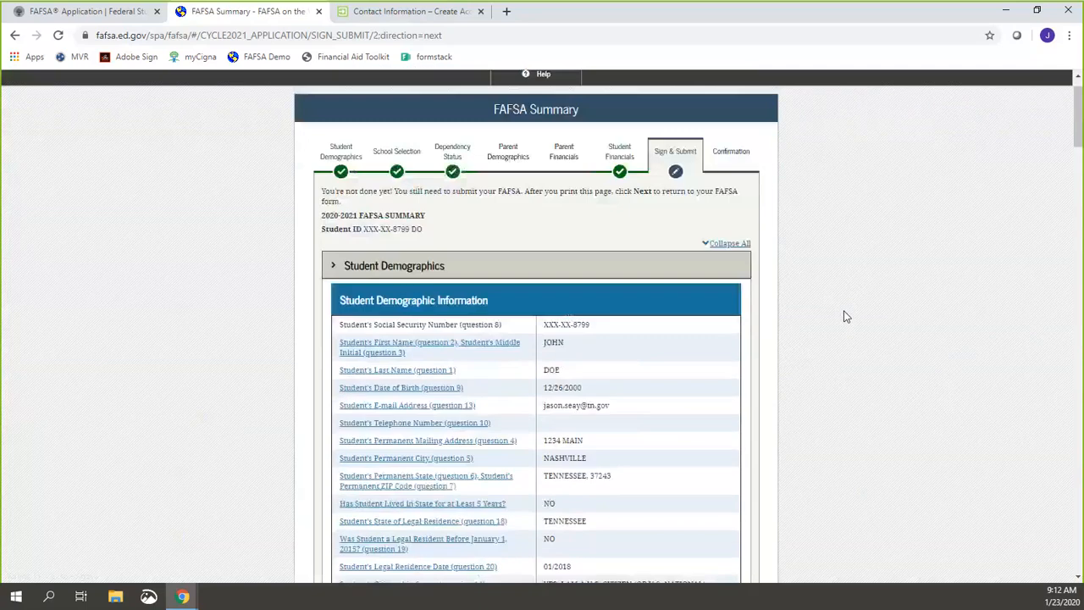
scroll(844, 317, "down", 2)
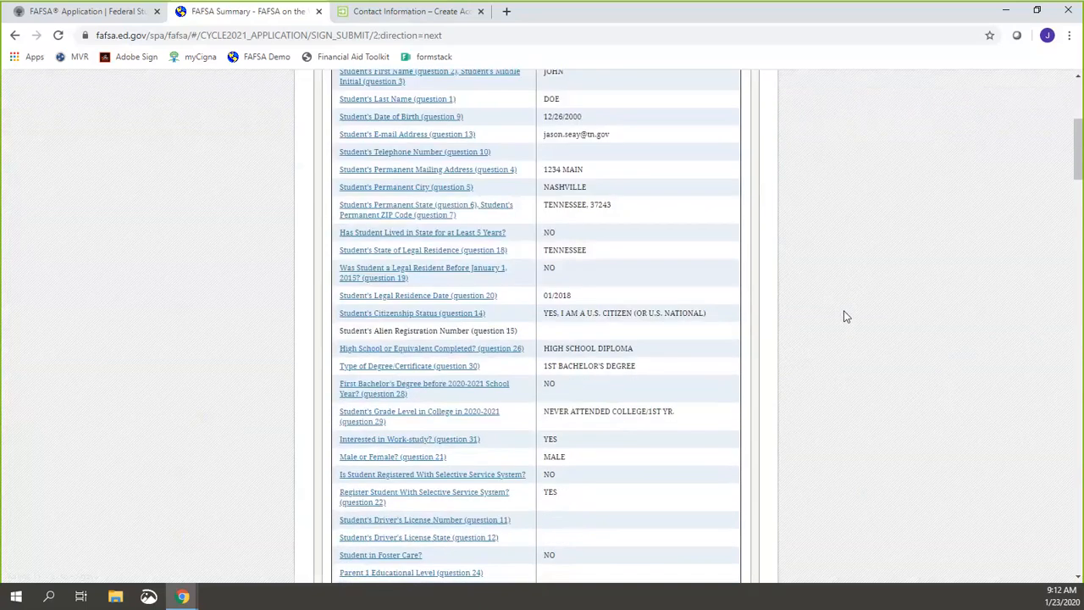
left_click(748, 16)
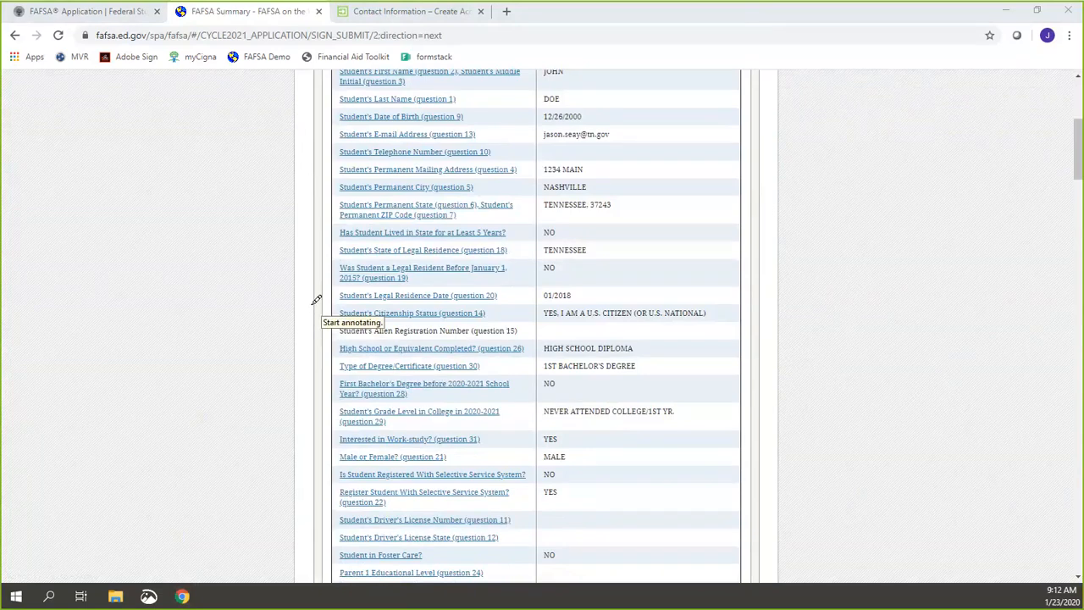
mouse_move(298, 315)
left_mouse_down()
mouse_move(390, 312)
mouse_move(810, 372)
mouse_move(180, 404)
mouse_move(330, 287)
left_mouse_up()
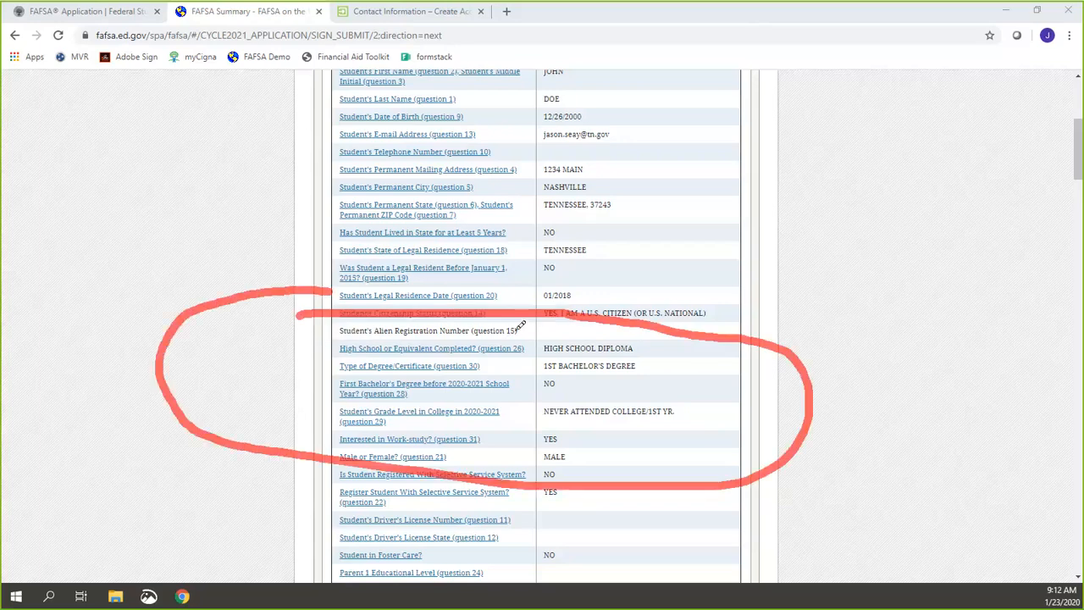
mouse_move(535, 327)
left_mouse_down()
mouse_move(549, 364)
mouse_move(519, 354)
left_mouse_up()
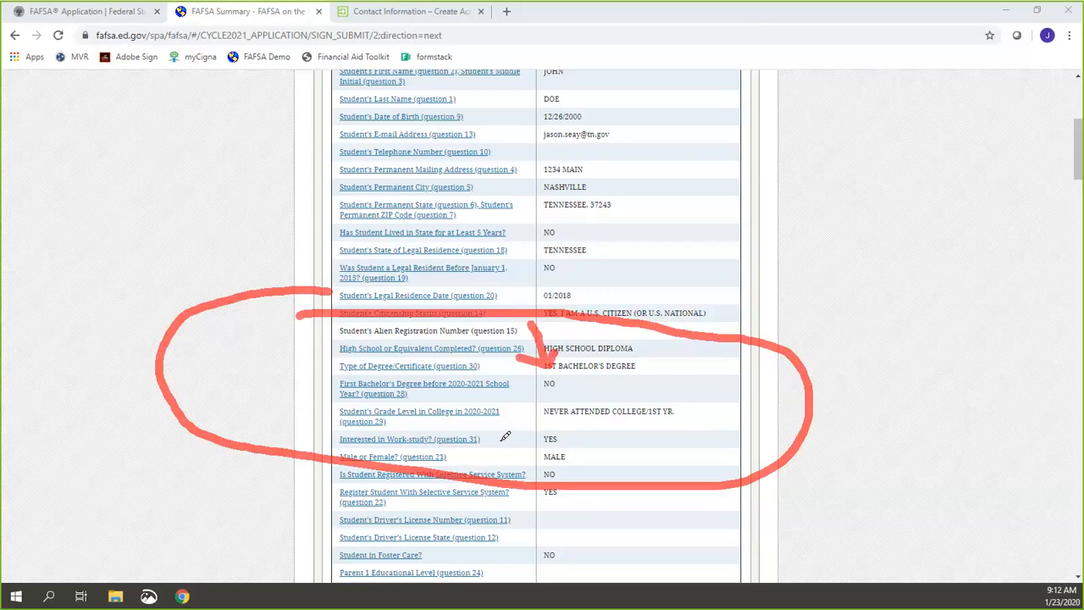
left_click_drag(498, 441, 538, 420)
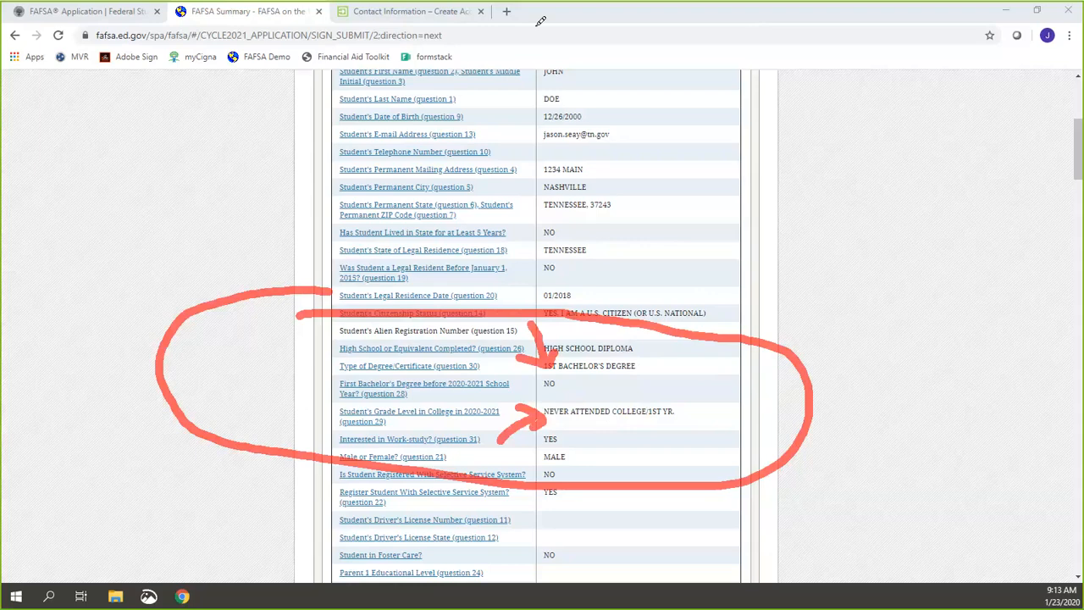
left_click(753, 21)
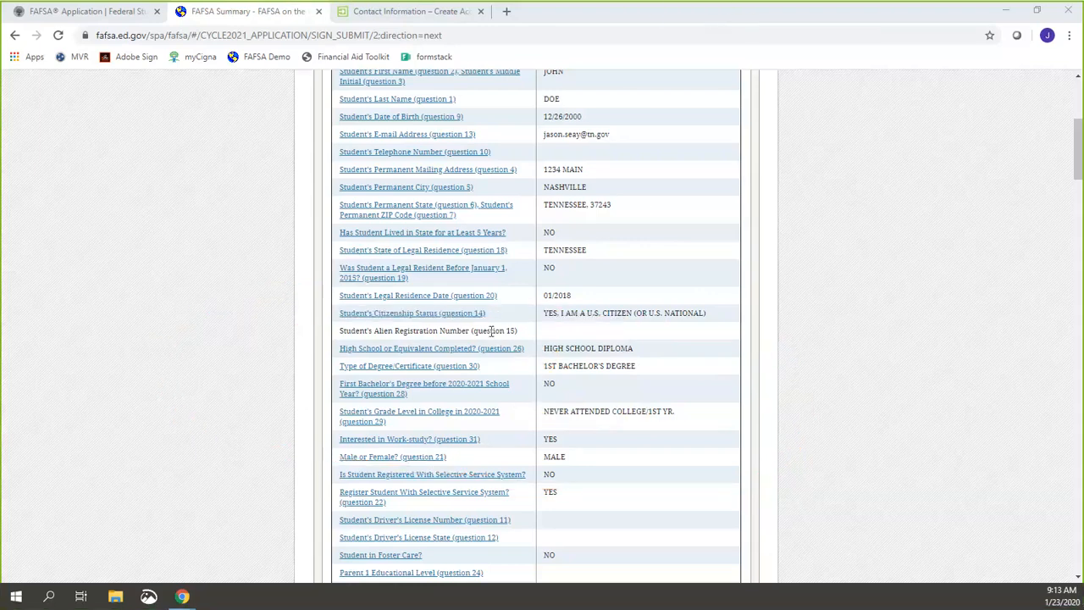
Step: Reopen the grade level question and keep Never attended college/1st yr
left_click(440, 417)
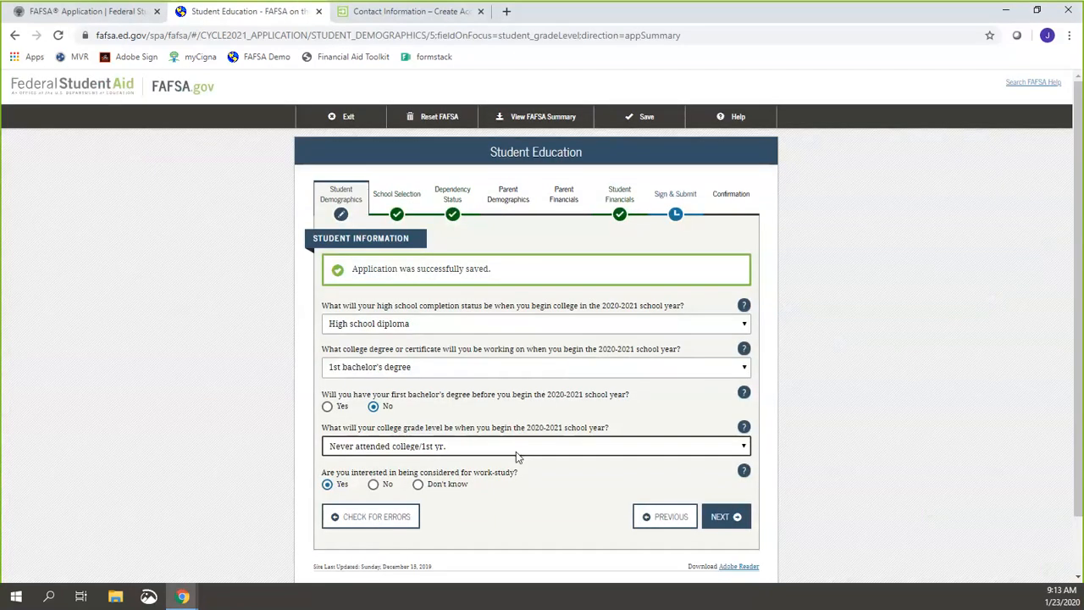
left_click(517, 454)
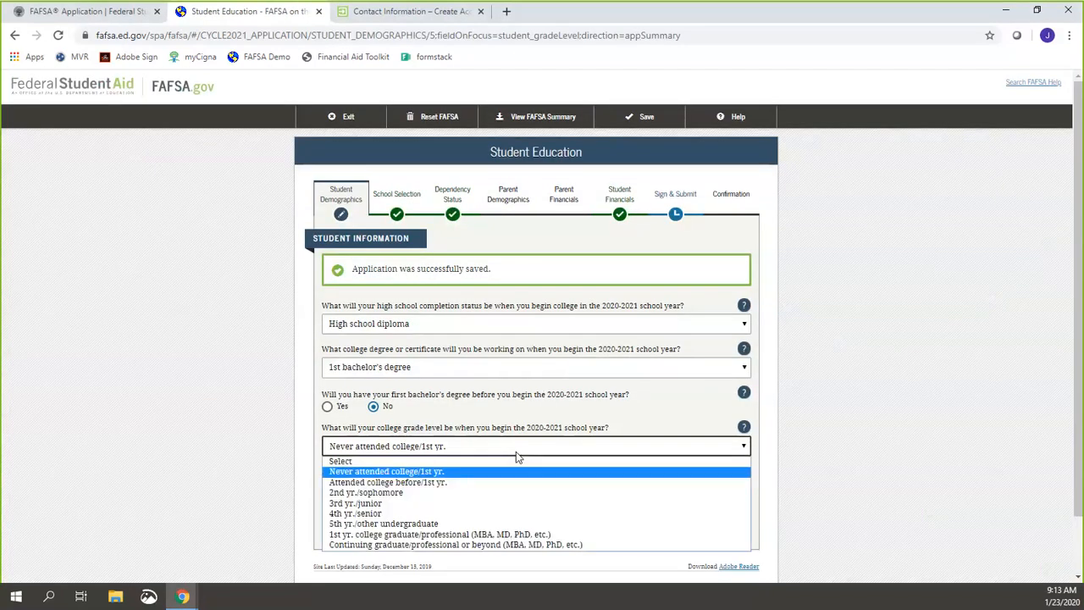
left_click(273, 415)
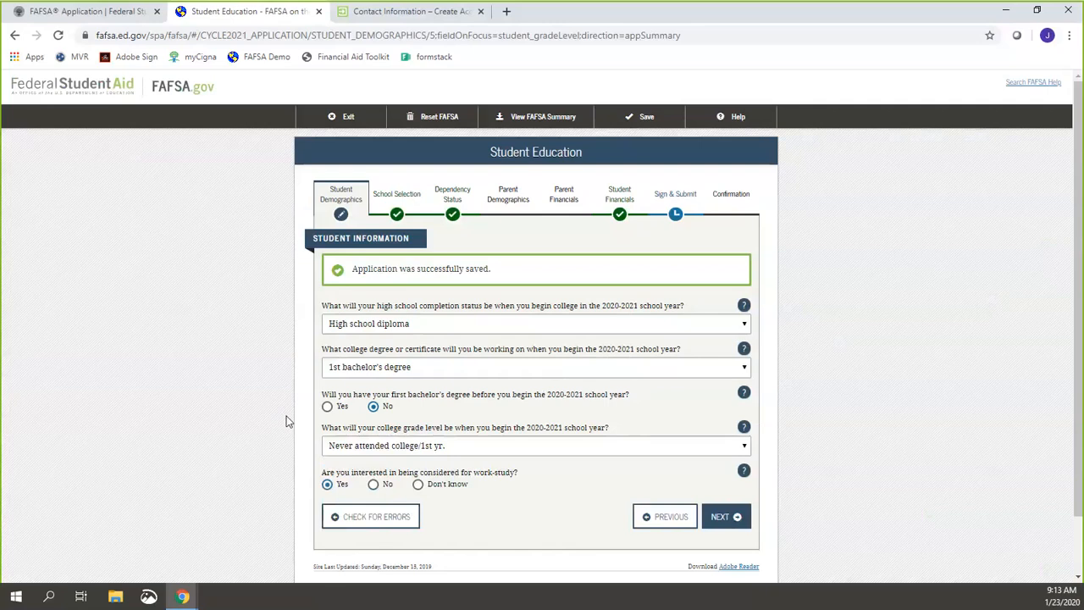
left_click(663, 205)
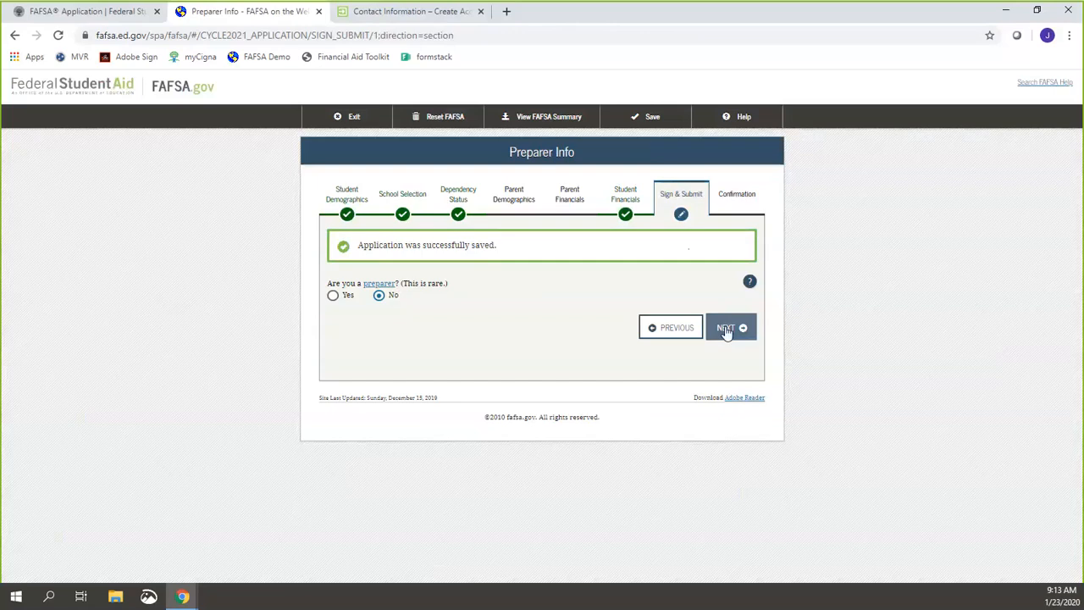
Step: Move past the preparer question and summary, then Agree to the student terms
left_click(726, 326)
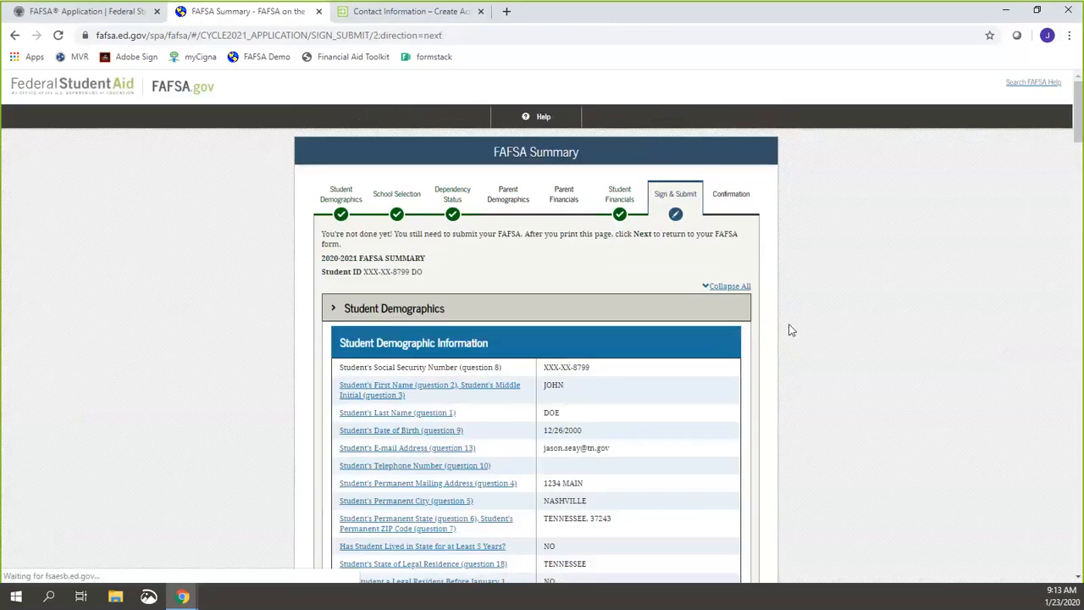
scroll(835, 314, "down", 15)
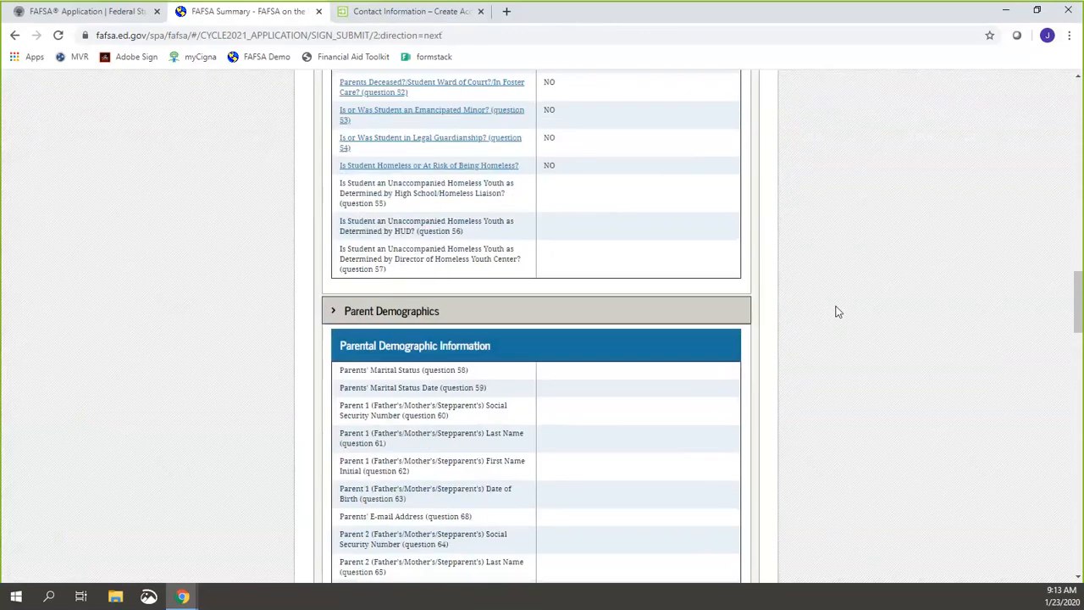
scroll(835, 312, "down", 15)
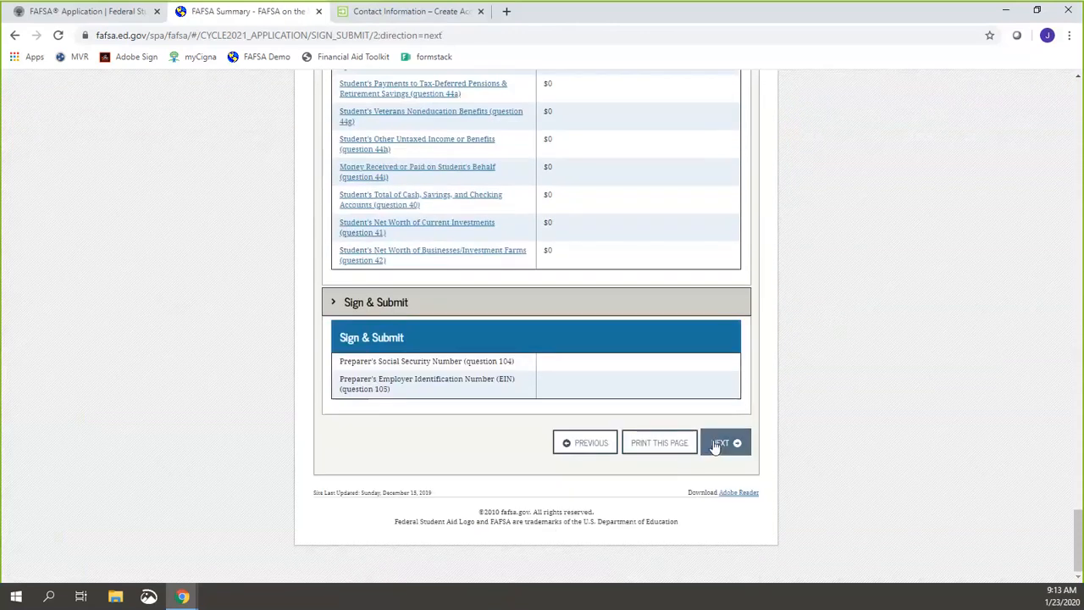
left_click(715, 443)
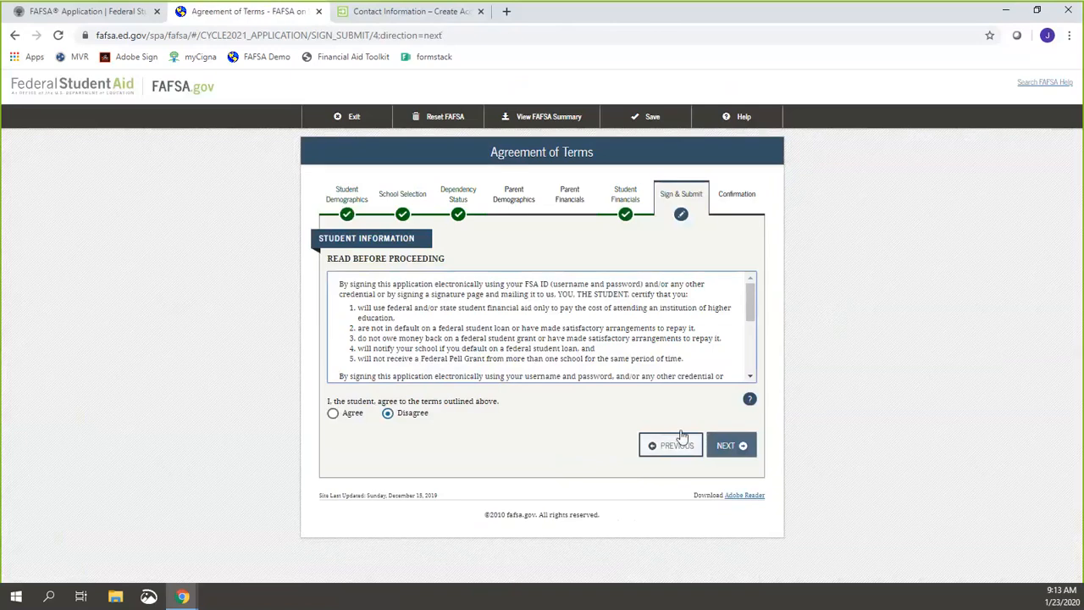
left_click(342, 418)
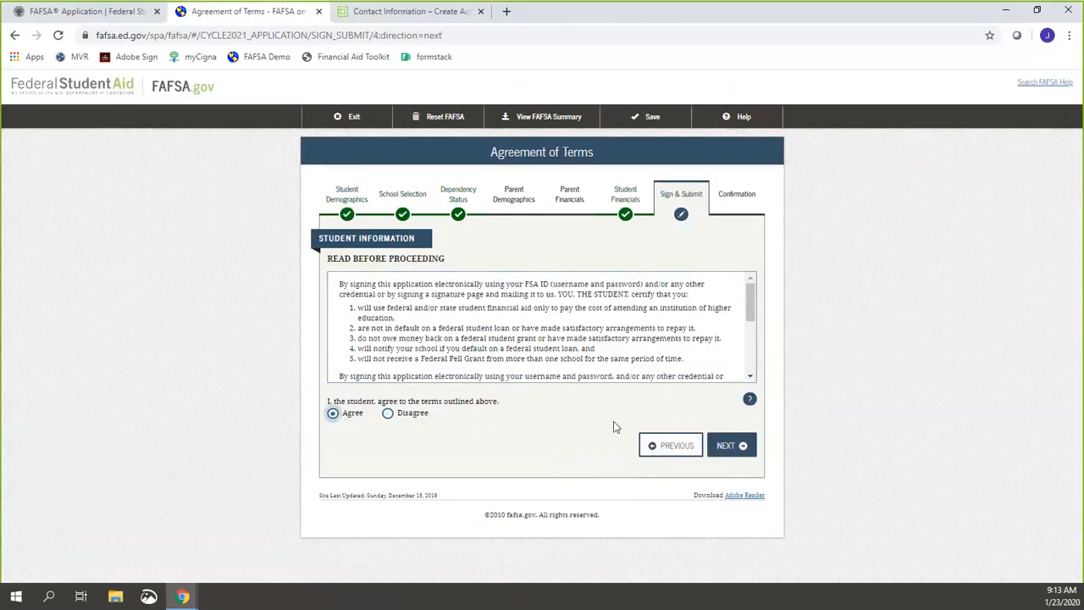
left_click(736, 447)
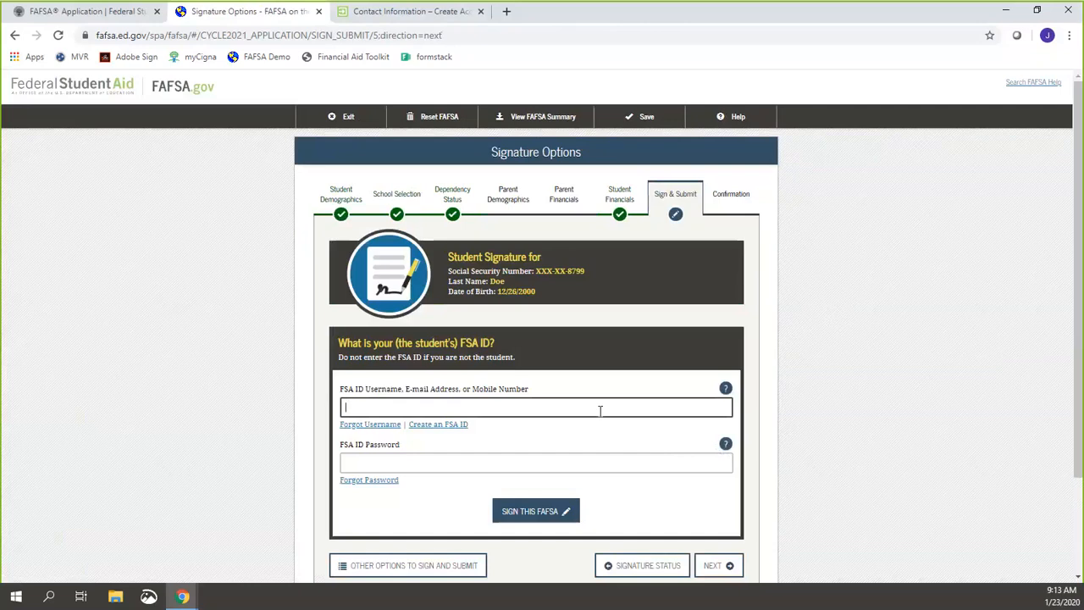
scroll(598, 411, "down", 3)
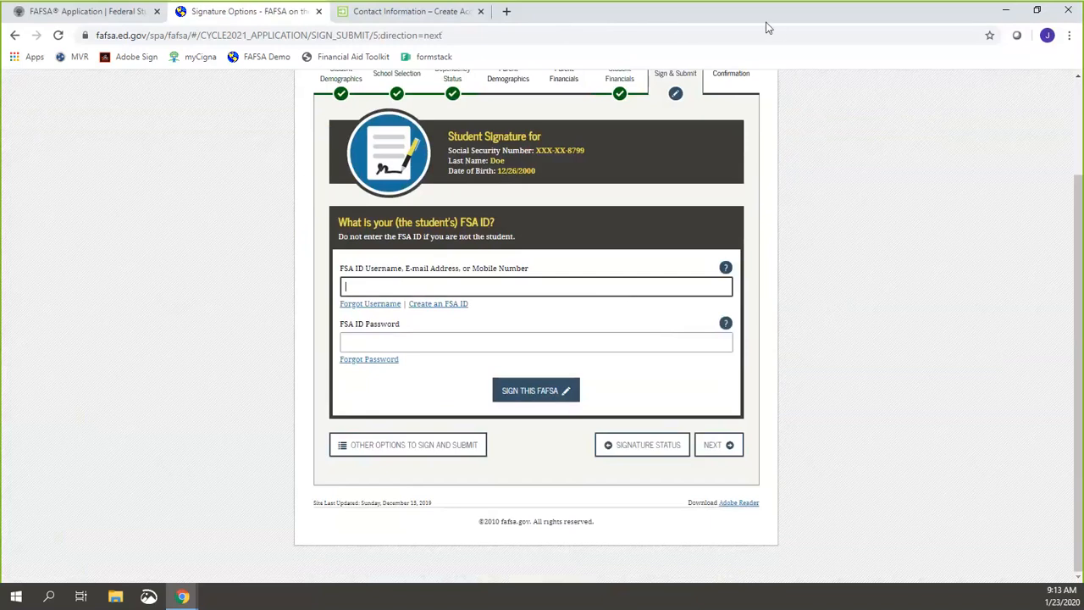
mouse_move(474, 356)
left_mouse_down()
mouse_move(609, 416)
mouse_move(481, 339)
left_mouse_up()
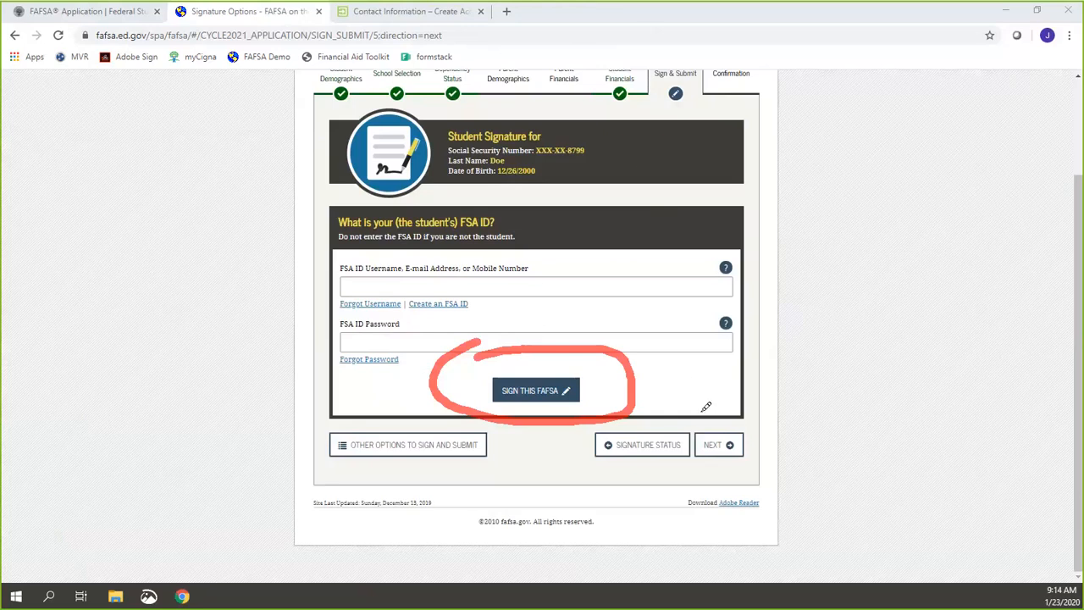
mouse_move(701, 417)
left_mouse_down()
mouse_move(727, 410)
mouse_move(671, 428)
mouse_move(698, 410)
left_mouse_up()
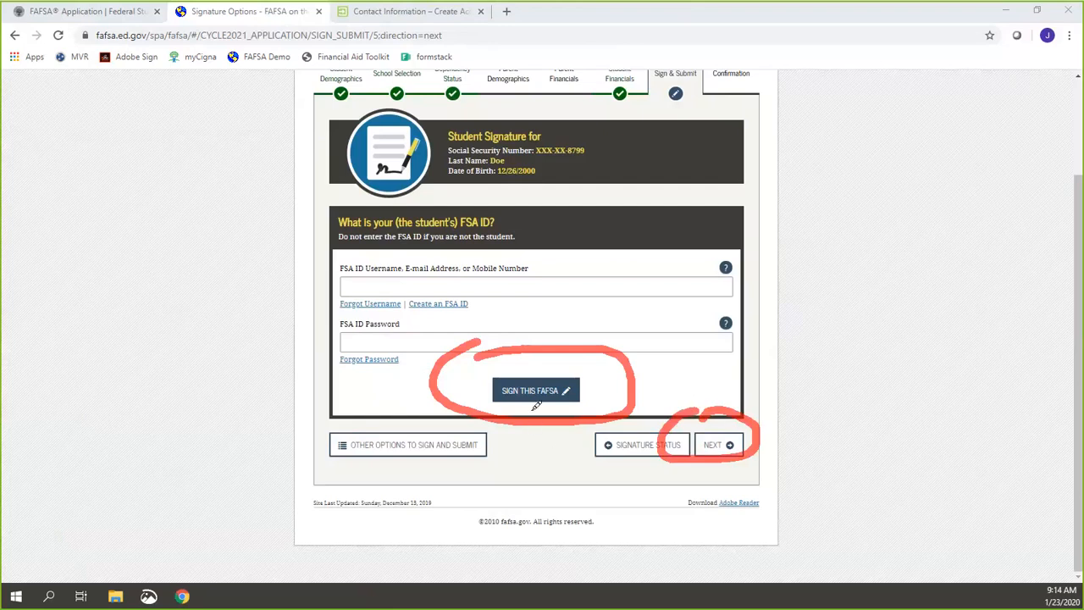
mouse_move(535, 405)
left_mouse_down()
mouse_move(536, 442)
mouse_move(516, 416)
mouse_move(551, 417)
left_mouse_up()
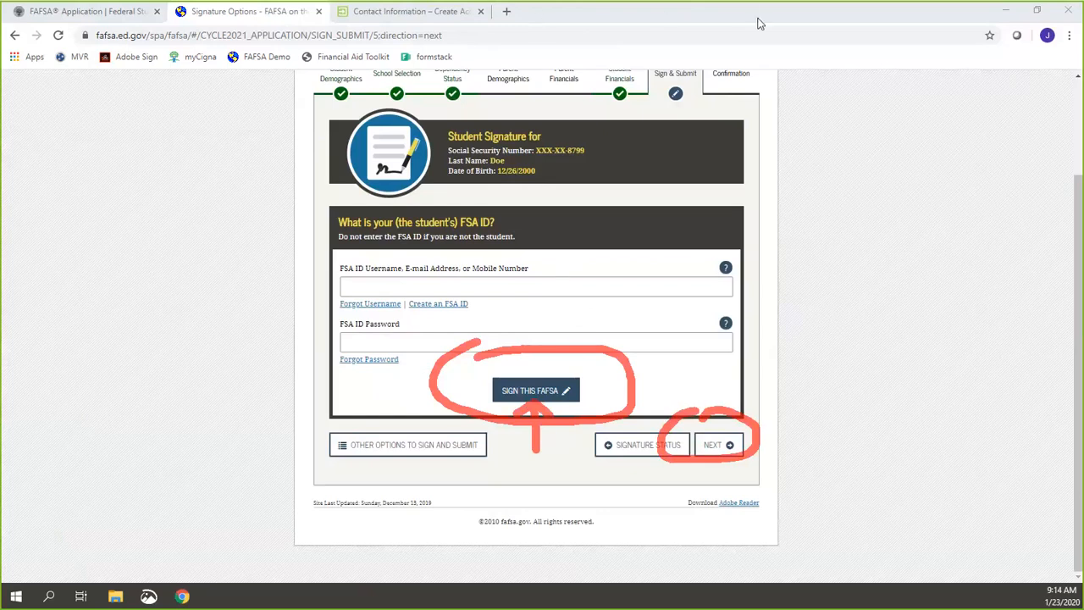
scroll(804, 178, "up", 3)
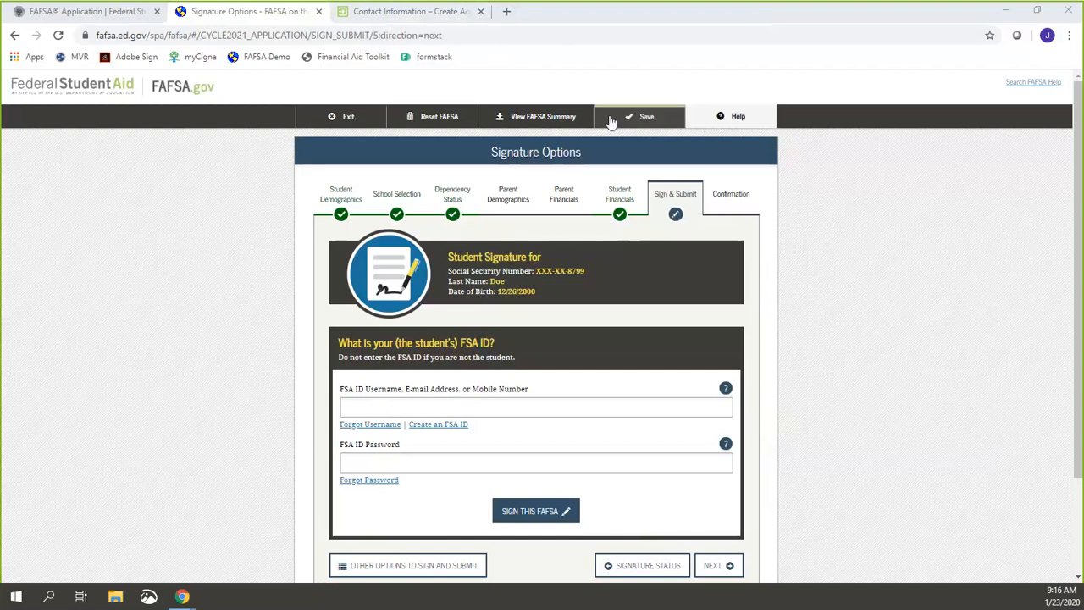
Step: Reset the FAFSA and confirm permanently deleting the application
left_click(436, 118)
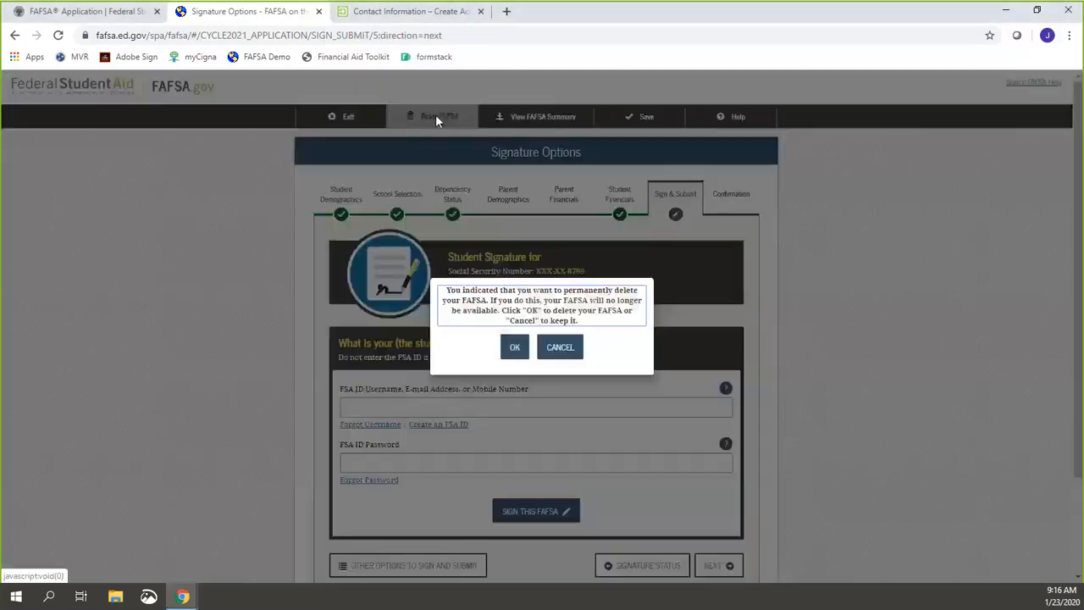
left_click(515, 343)
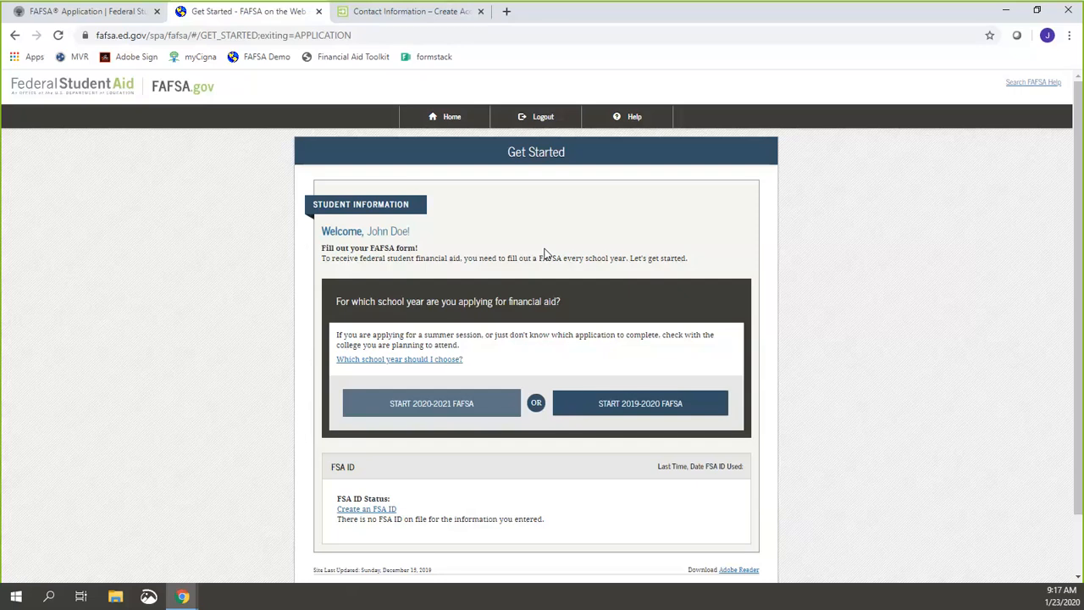
Step: Log out of the FAFSA session from the Get Started page
left_click(532, 120)
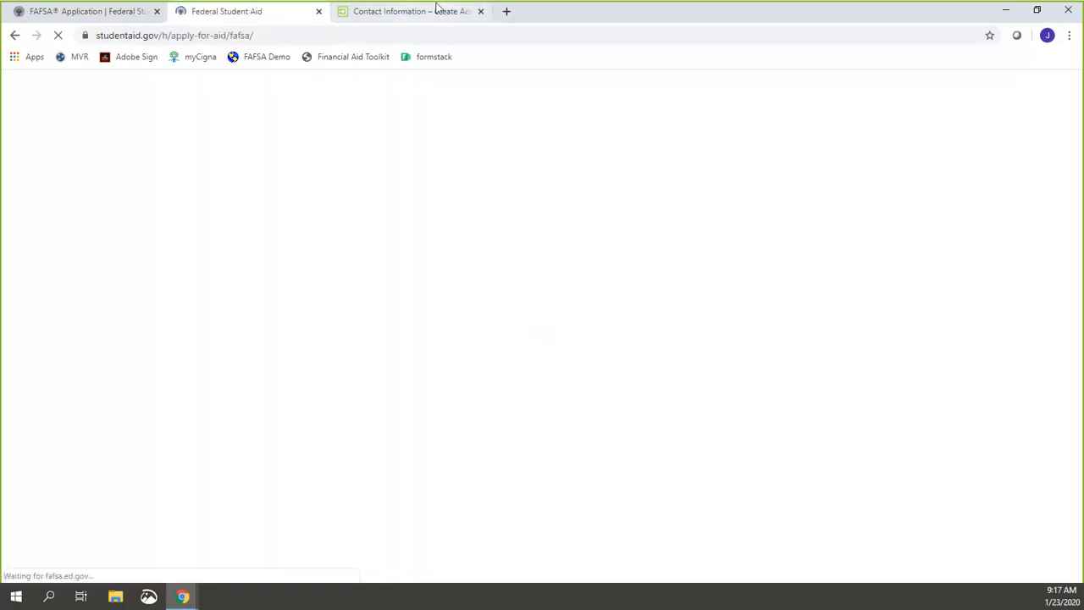